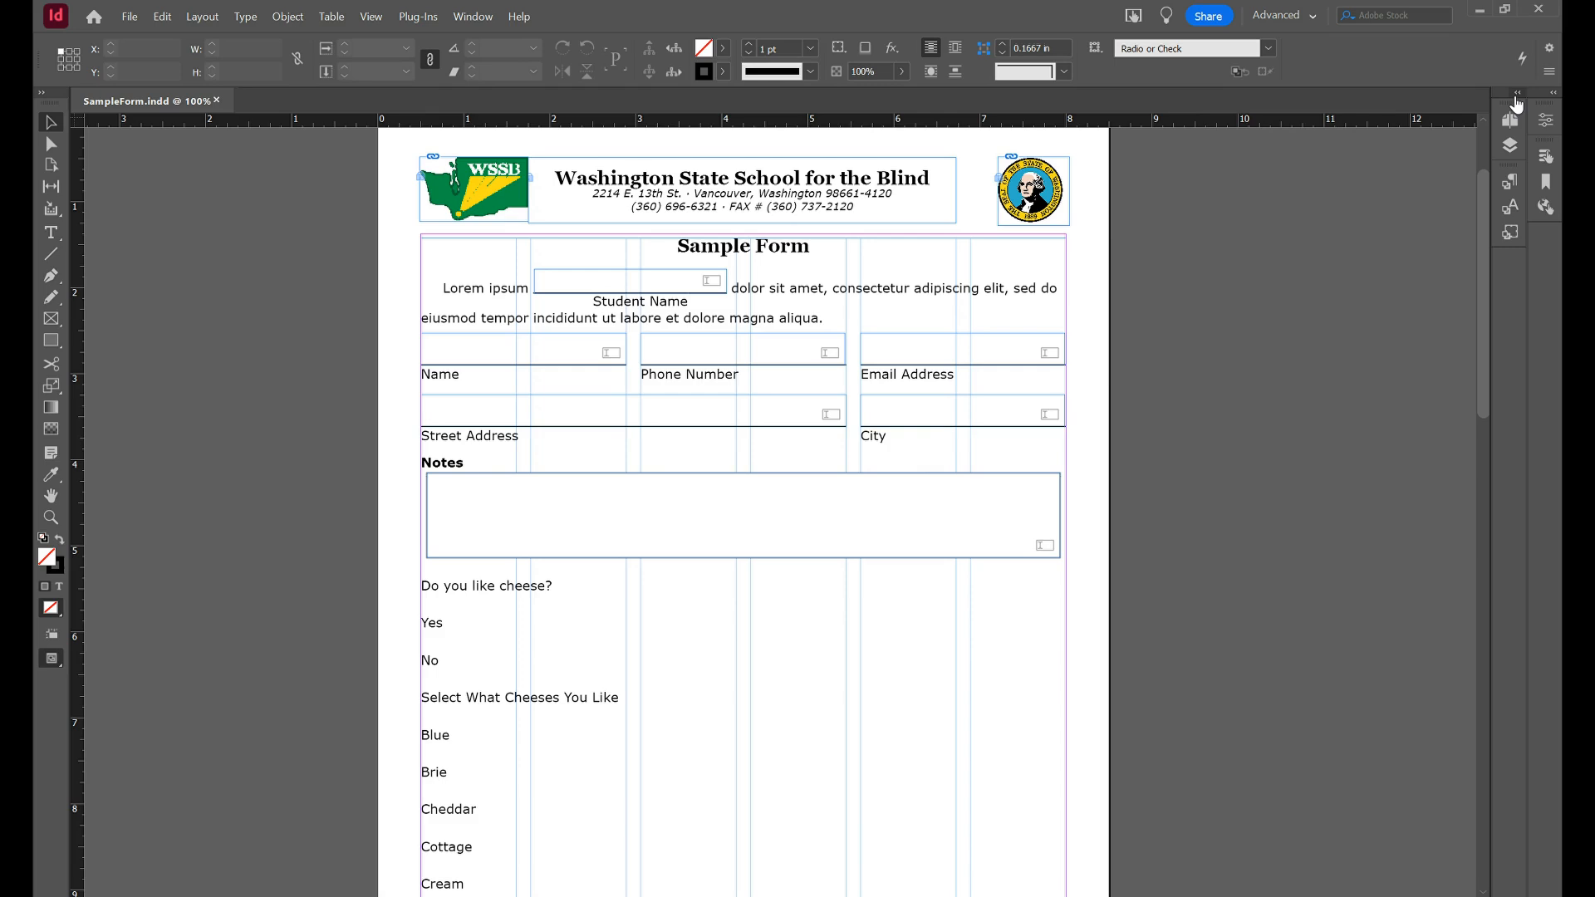
Expand the collapsed panel dock to show the Pages and Paragraph Styles panels.
click(1514, 98)
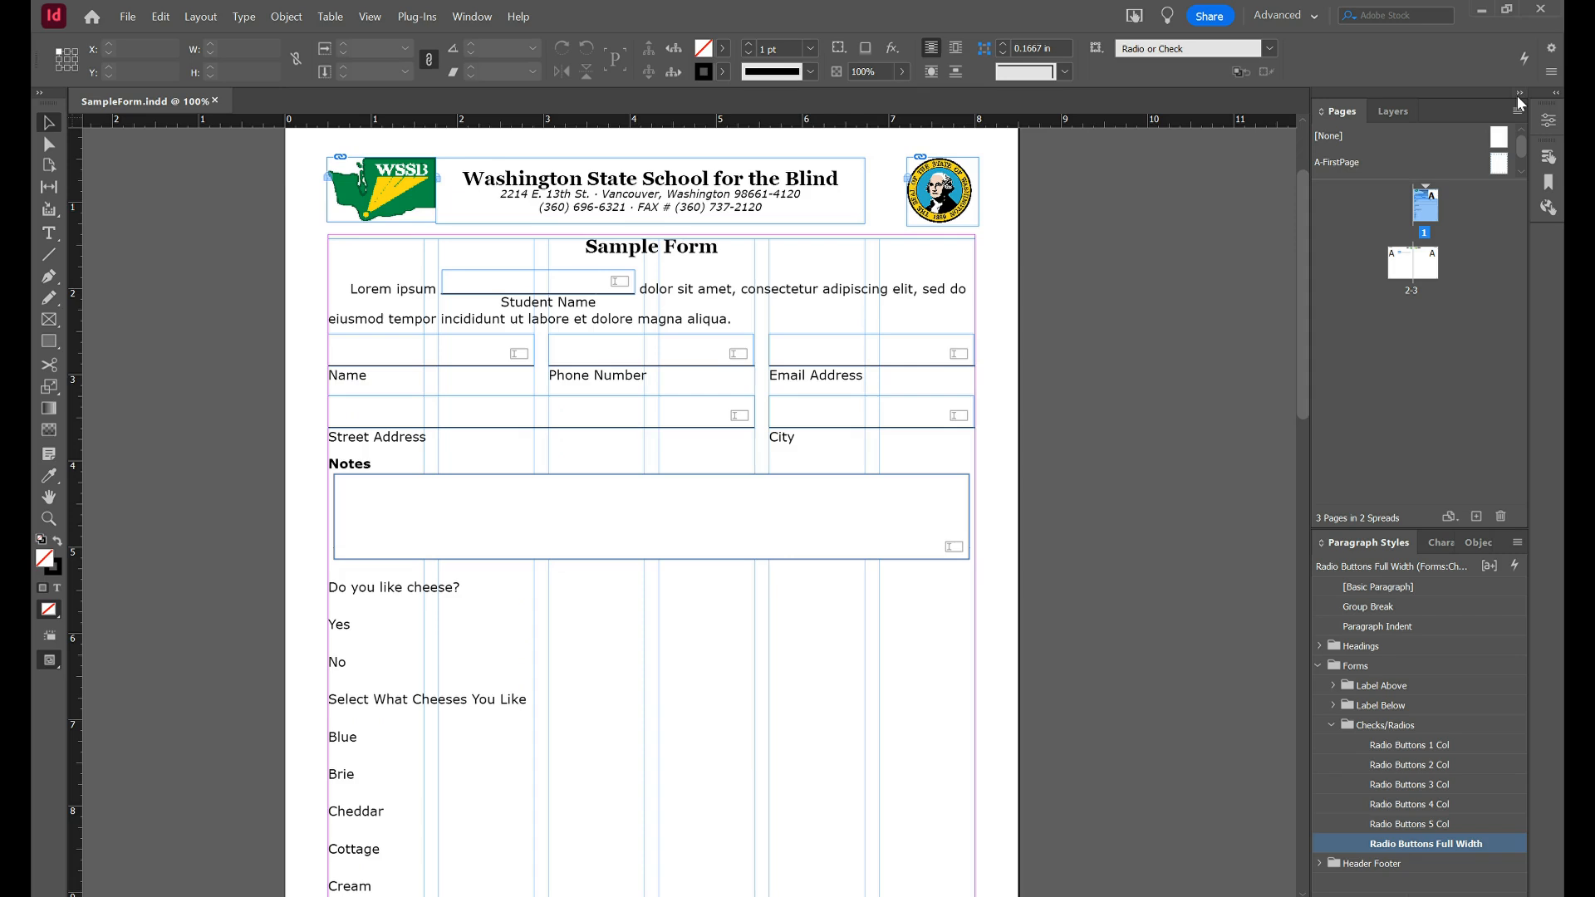
Apply the Headings > Section Heading paragraph style to 'Do you like cheese?'.
double_click(438, 586)
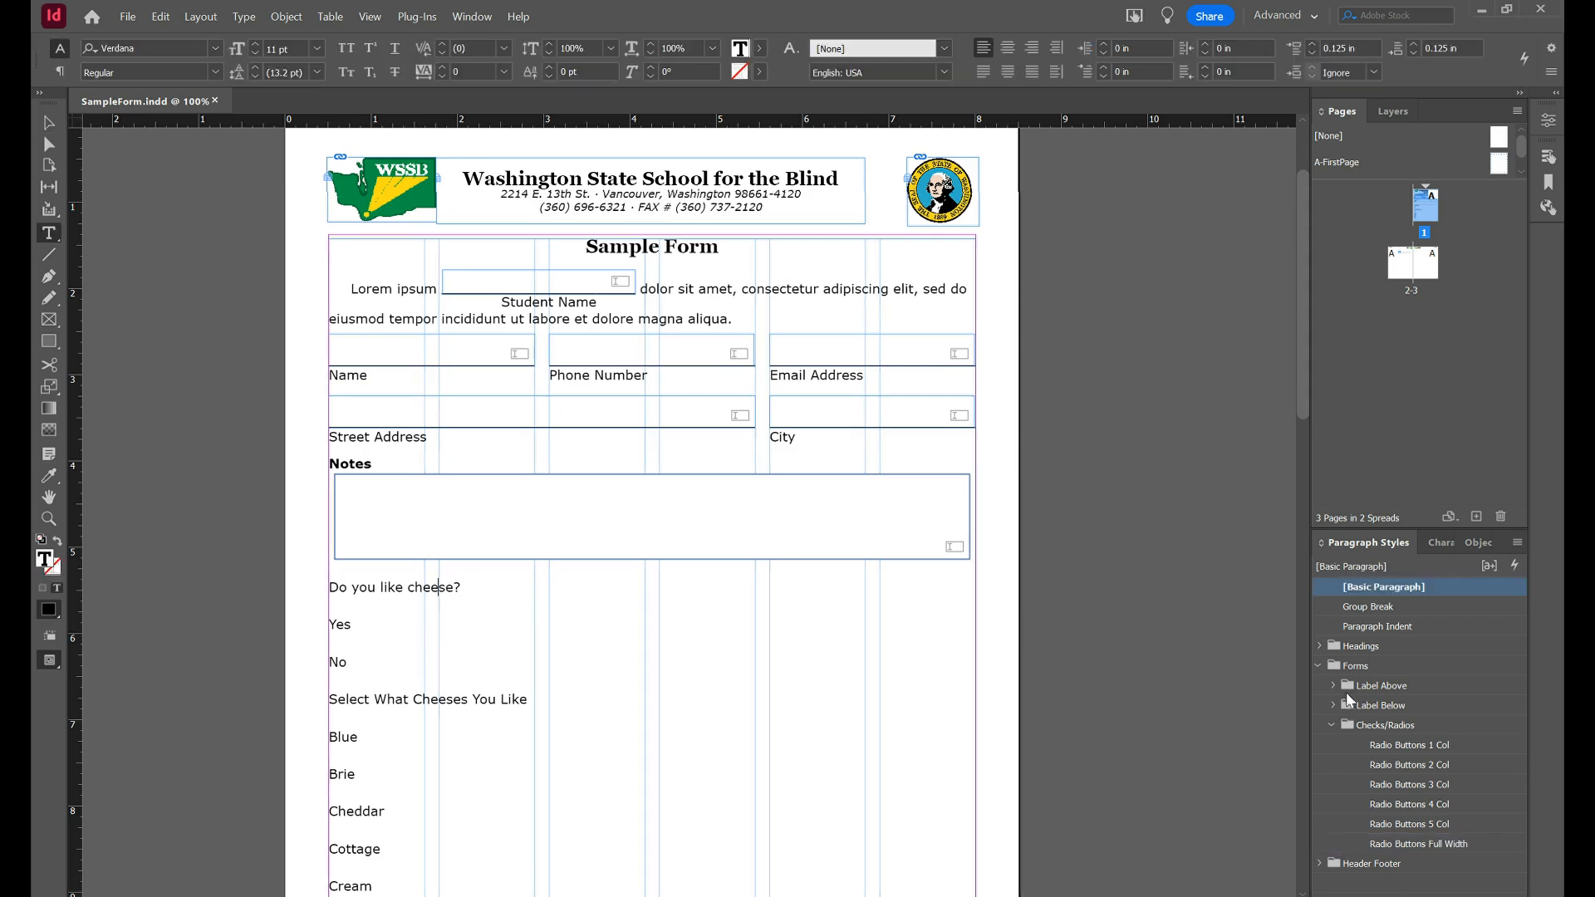
click(1318, 665)
click(1318, 645)
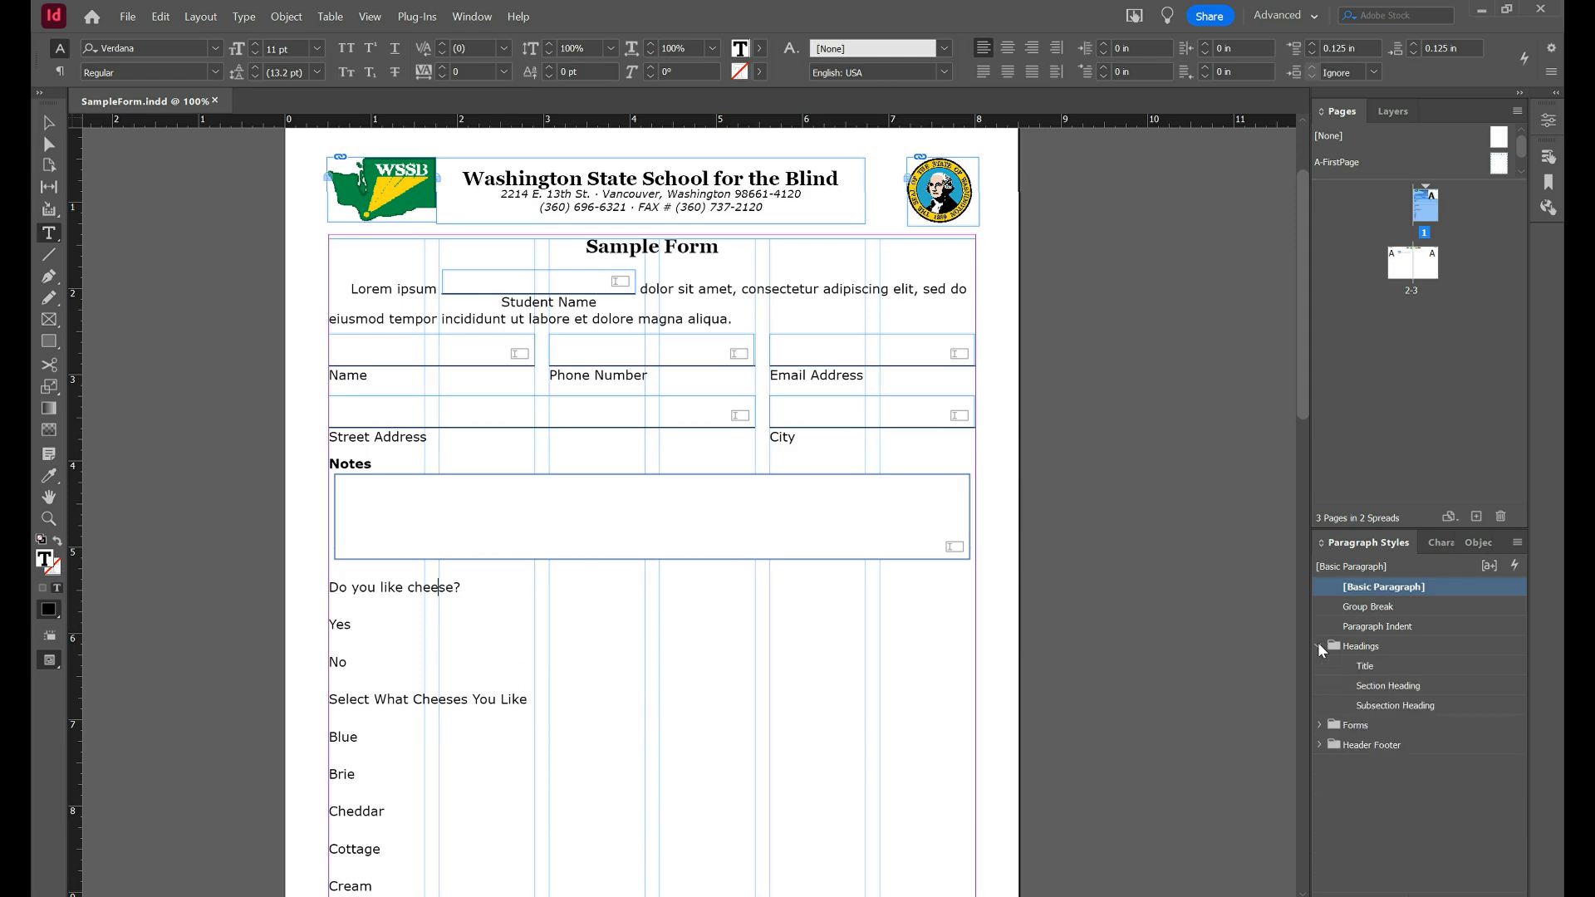
click(1394, 686)
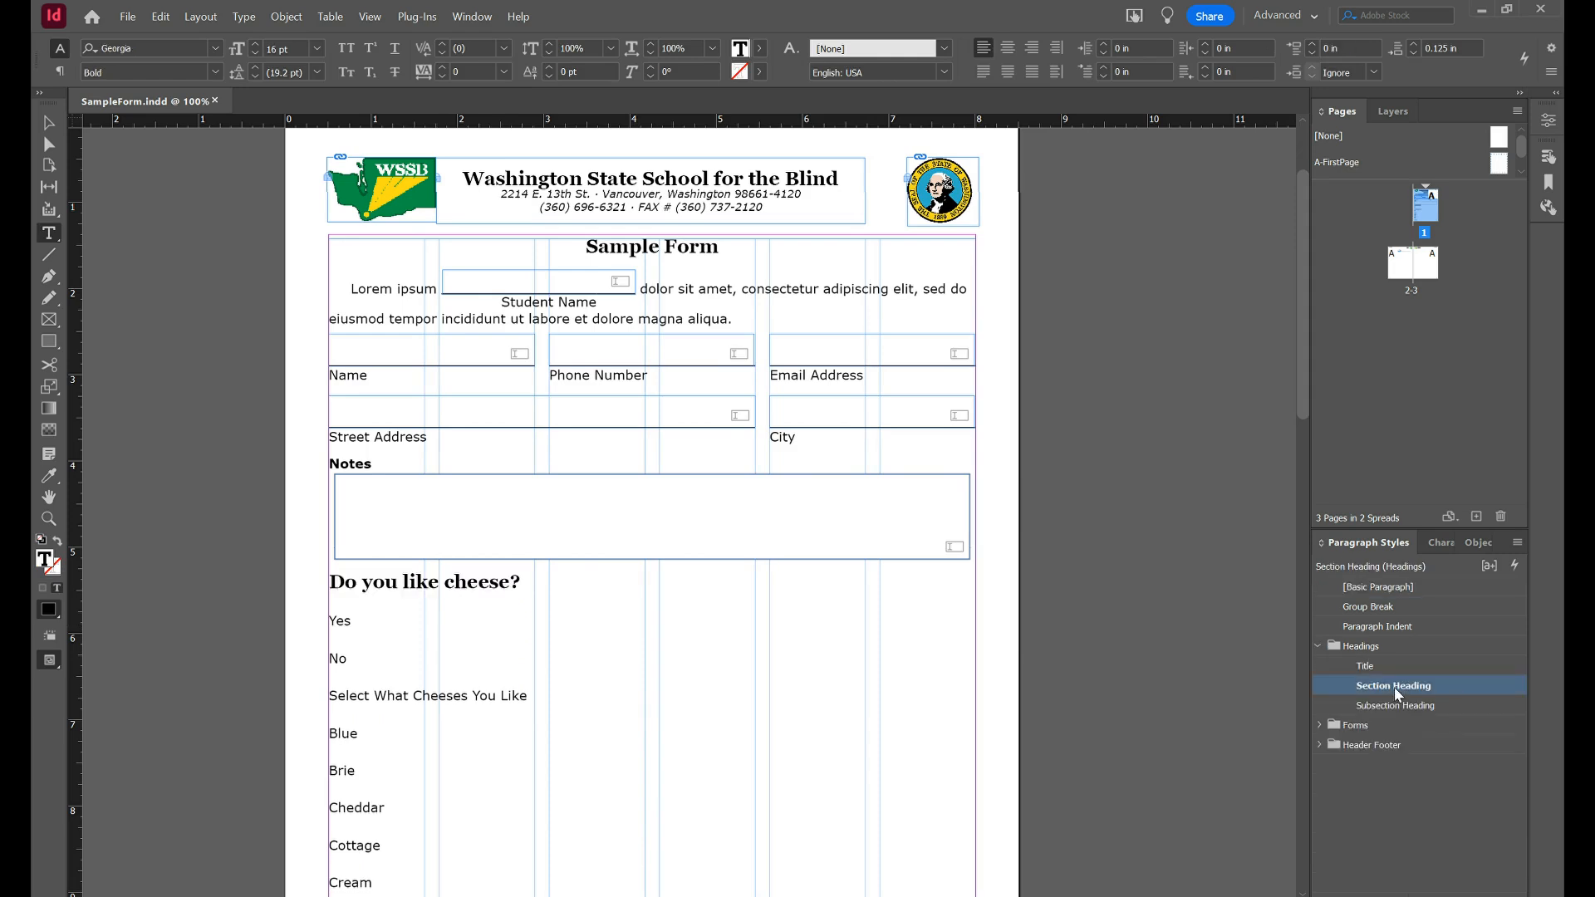
Apply Section Heading to 'Select What Cheeses You Like' as well.
click(489, 701)
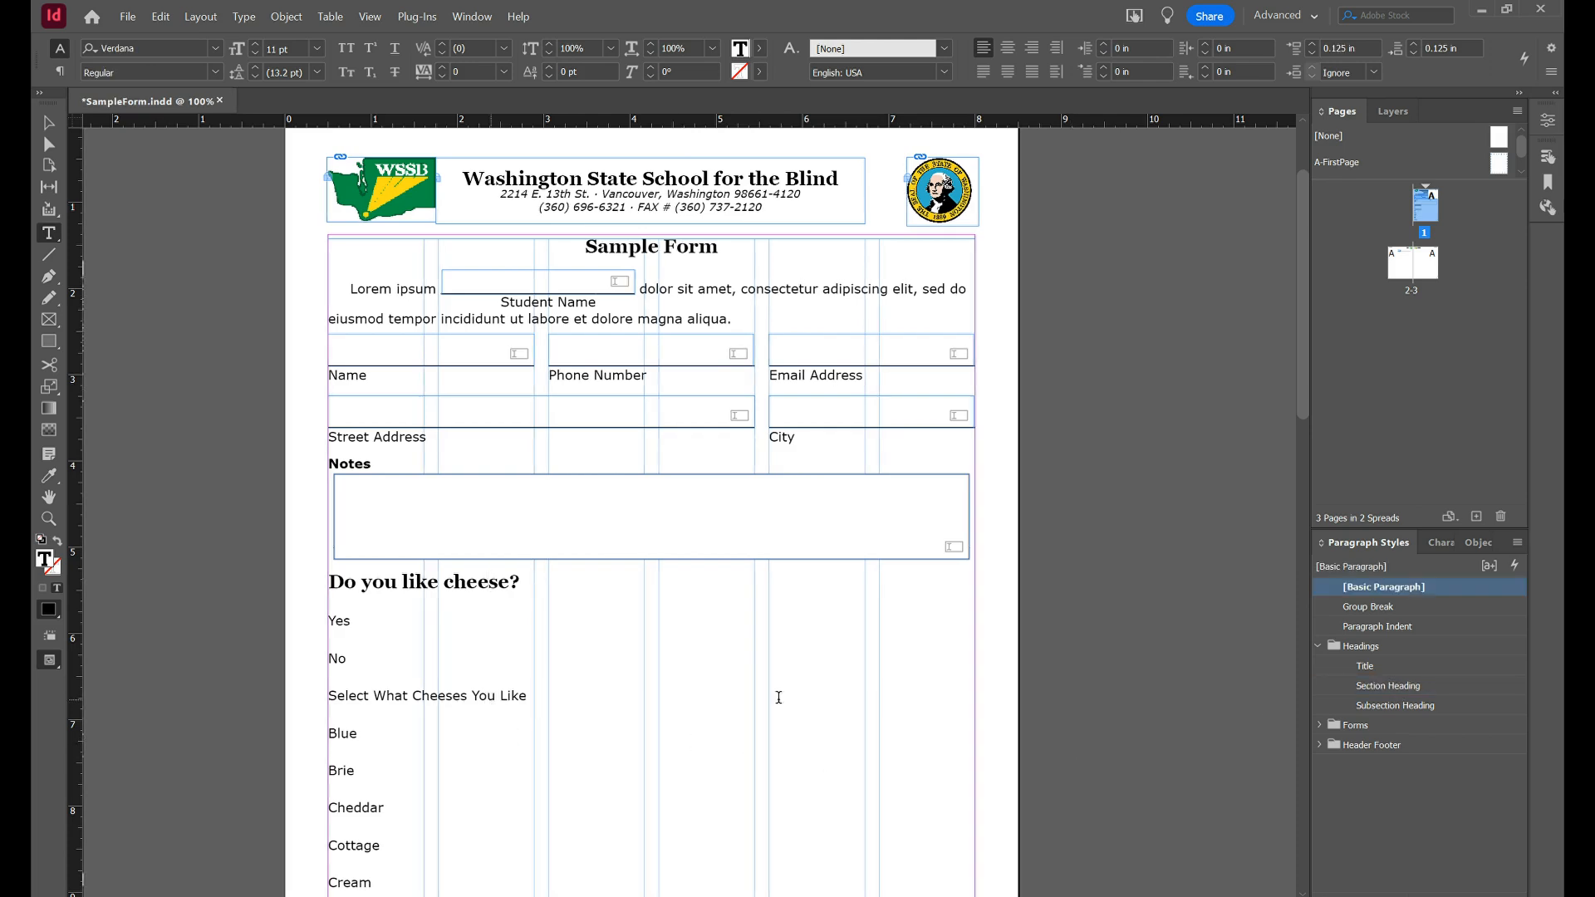
click(1377, 685)
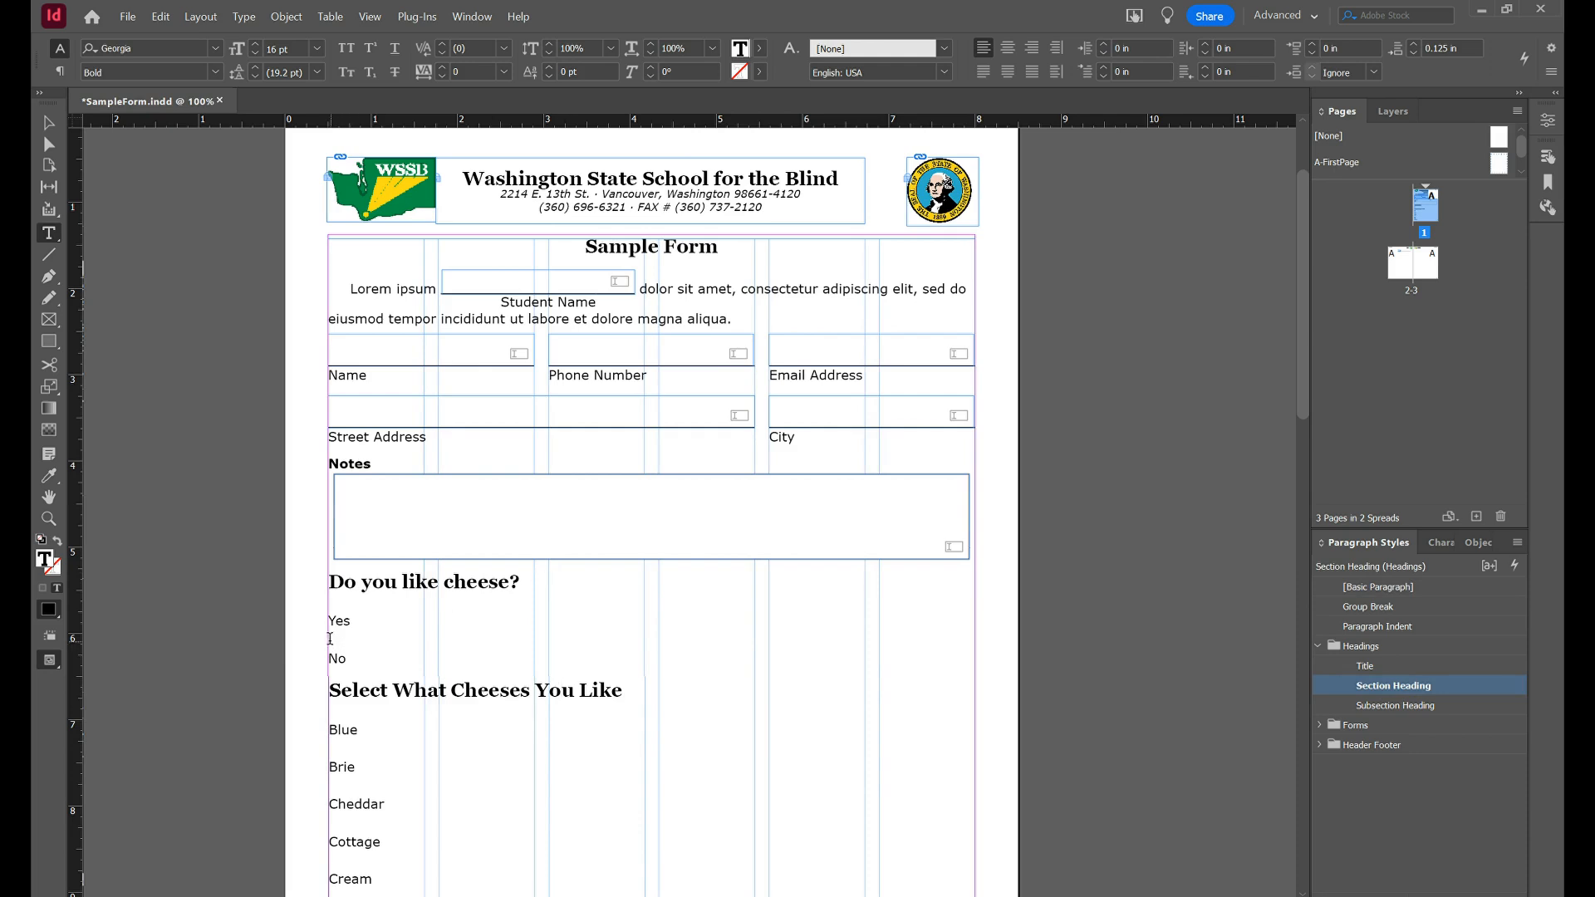
drag(336, 622, 345, 658)
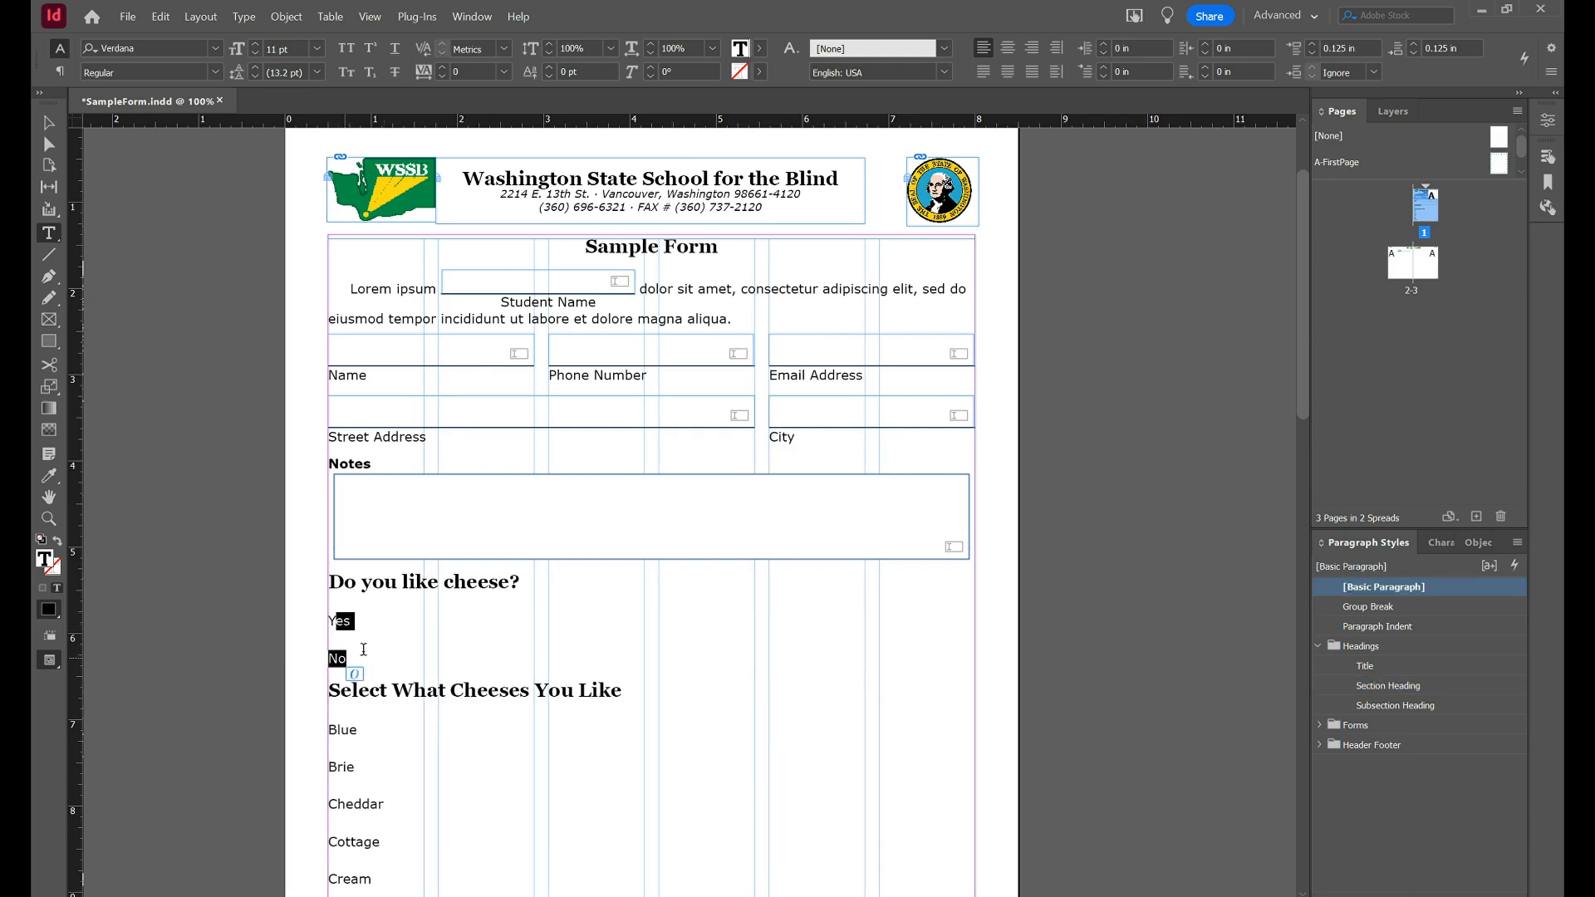
click(1314, 643)
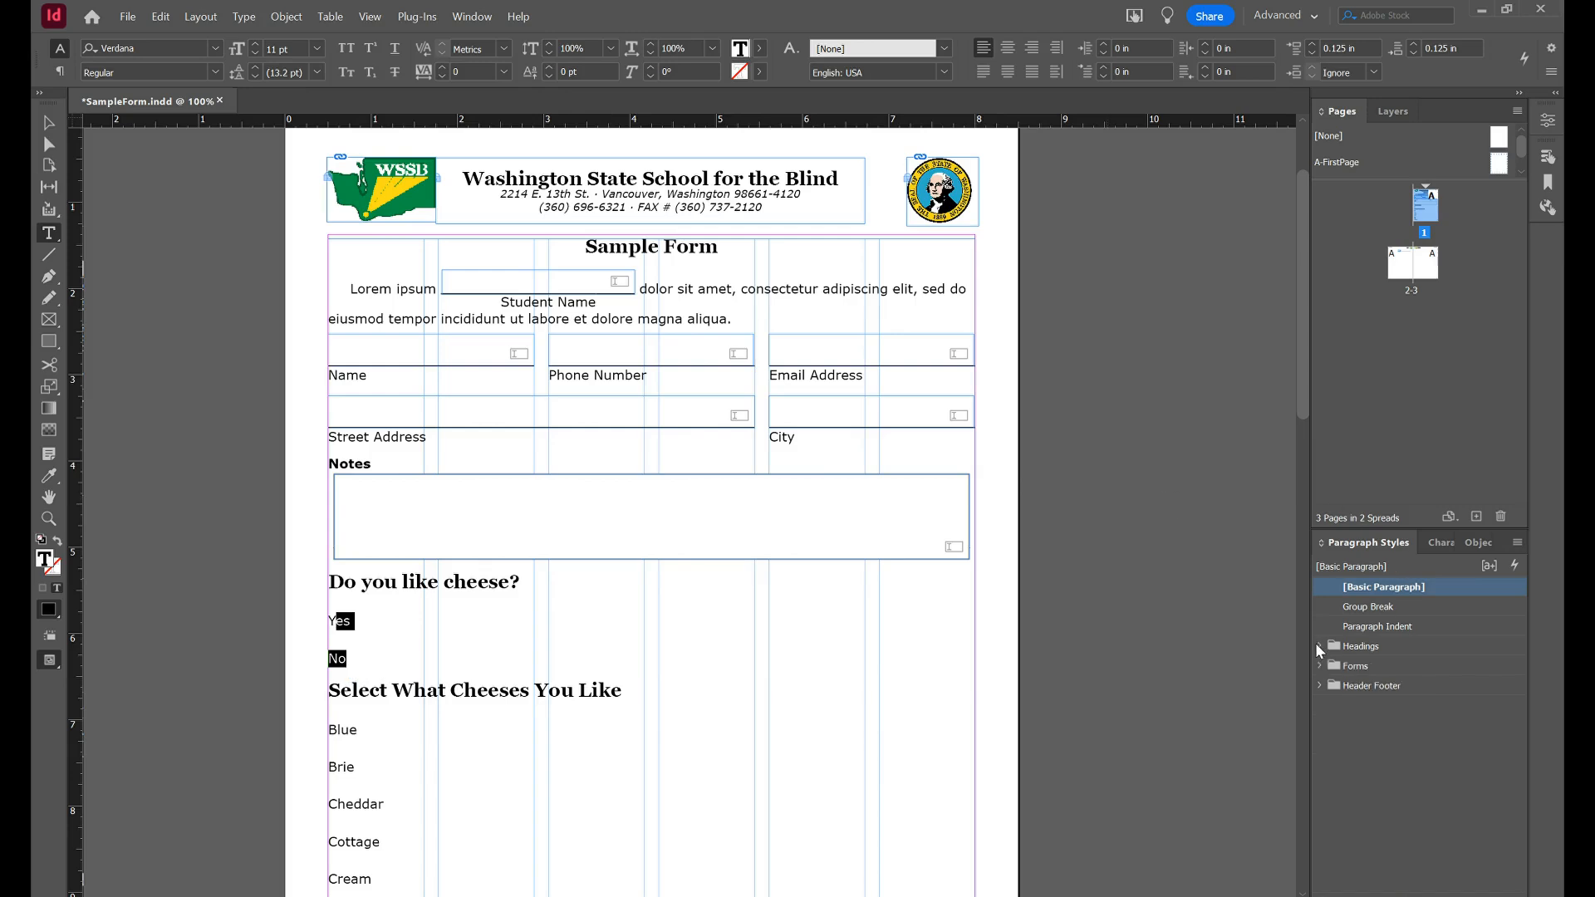
Apply Forms › Checks/Radios › Radio Buttons 1 Col to the Yes and No lines.
click(1316, 663)
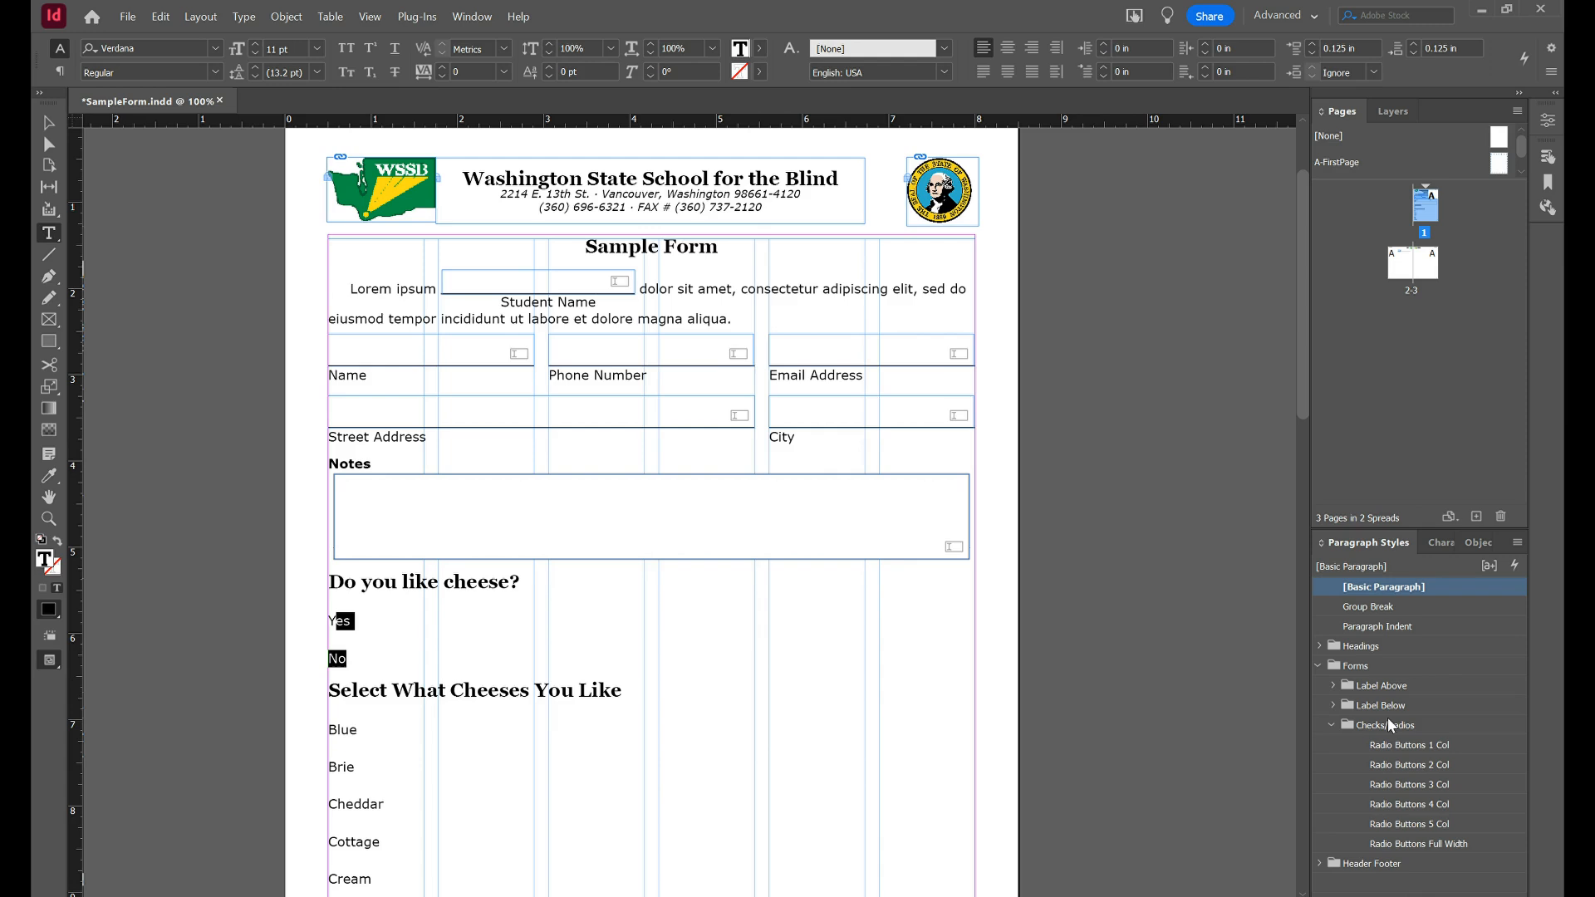
click(1394, 749)
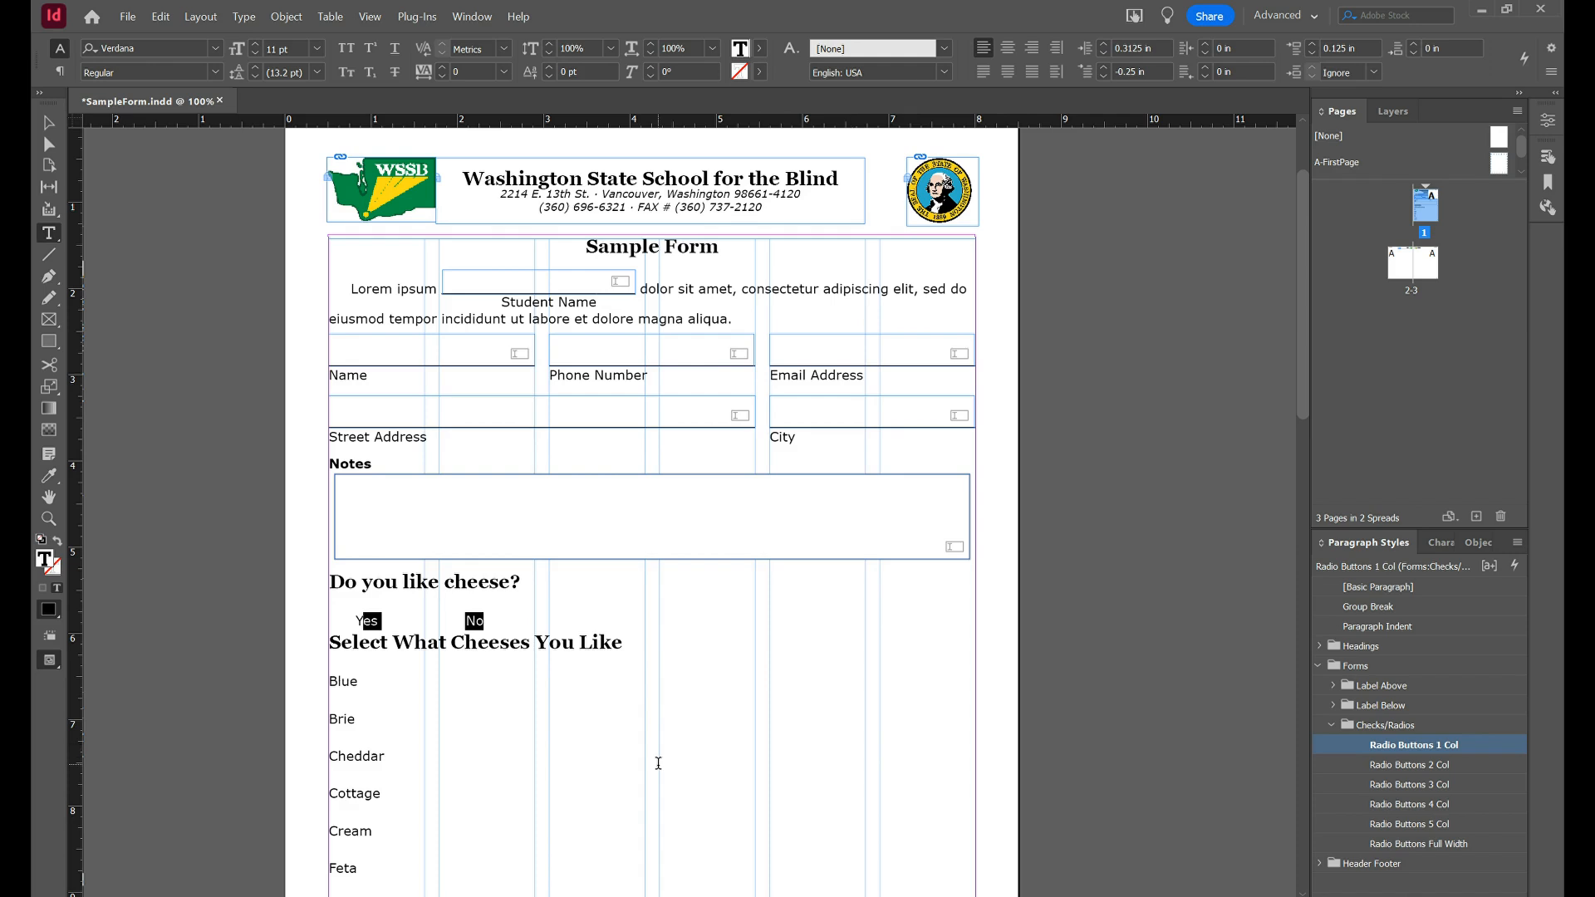
scroll(659, 758, left, 8)
scroll(659, 758, down, 3)
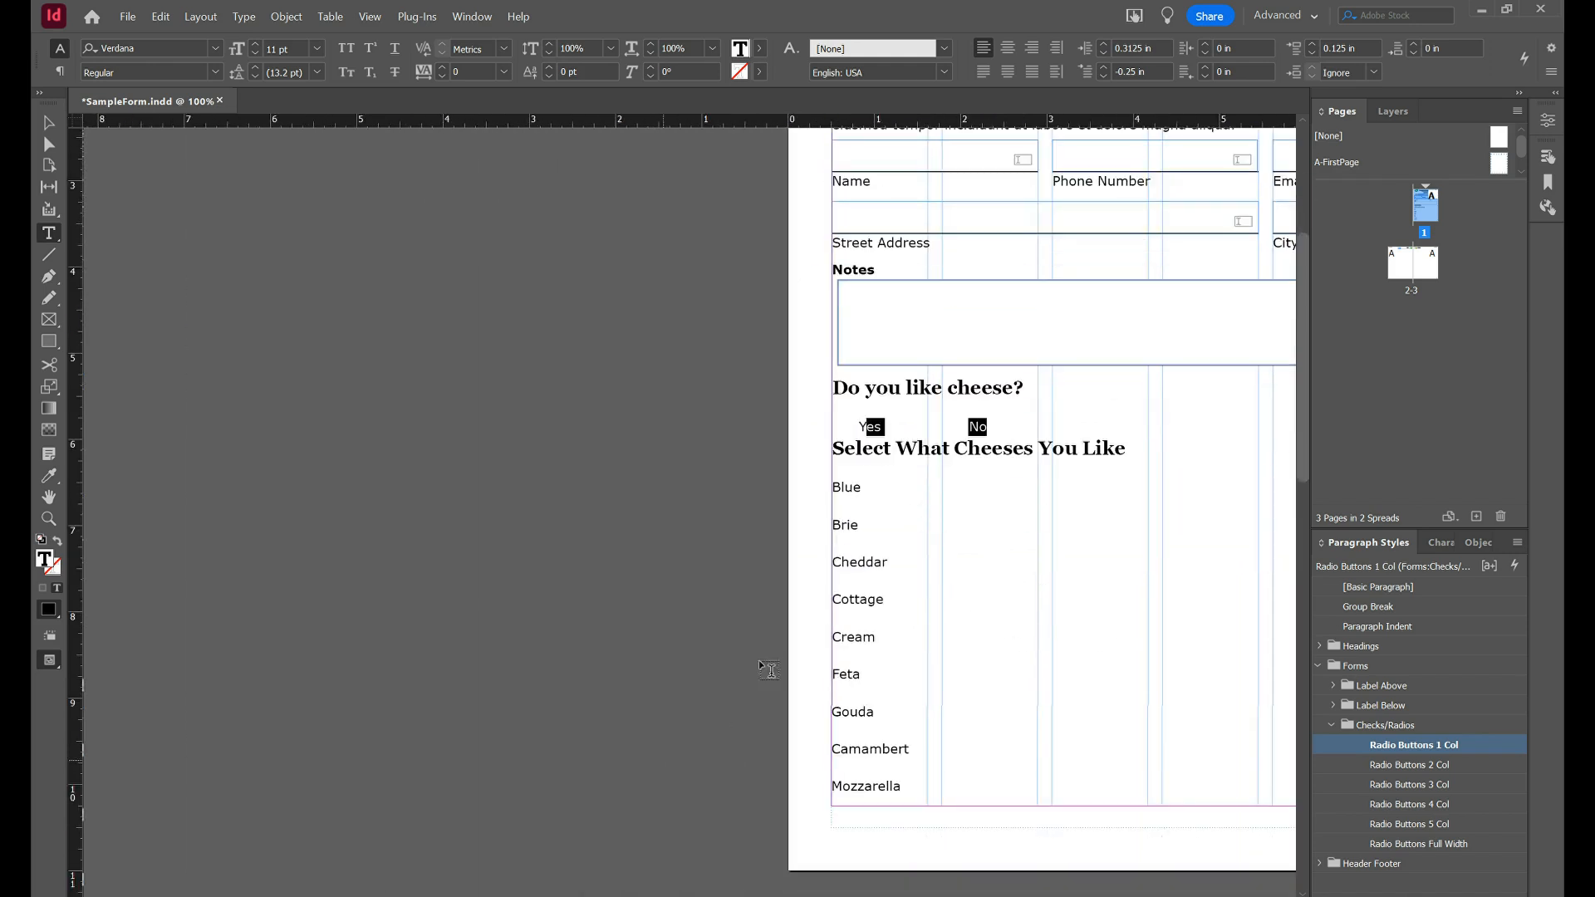
Apply Radio Buttons 1 Col to the cheese list from Blue to Mozzarella.
click(845, 488)
shift+click(872, 785)
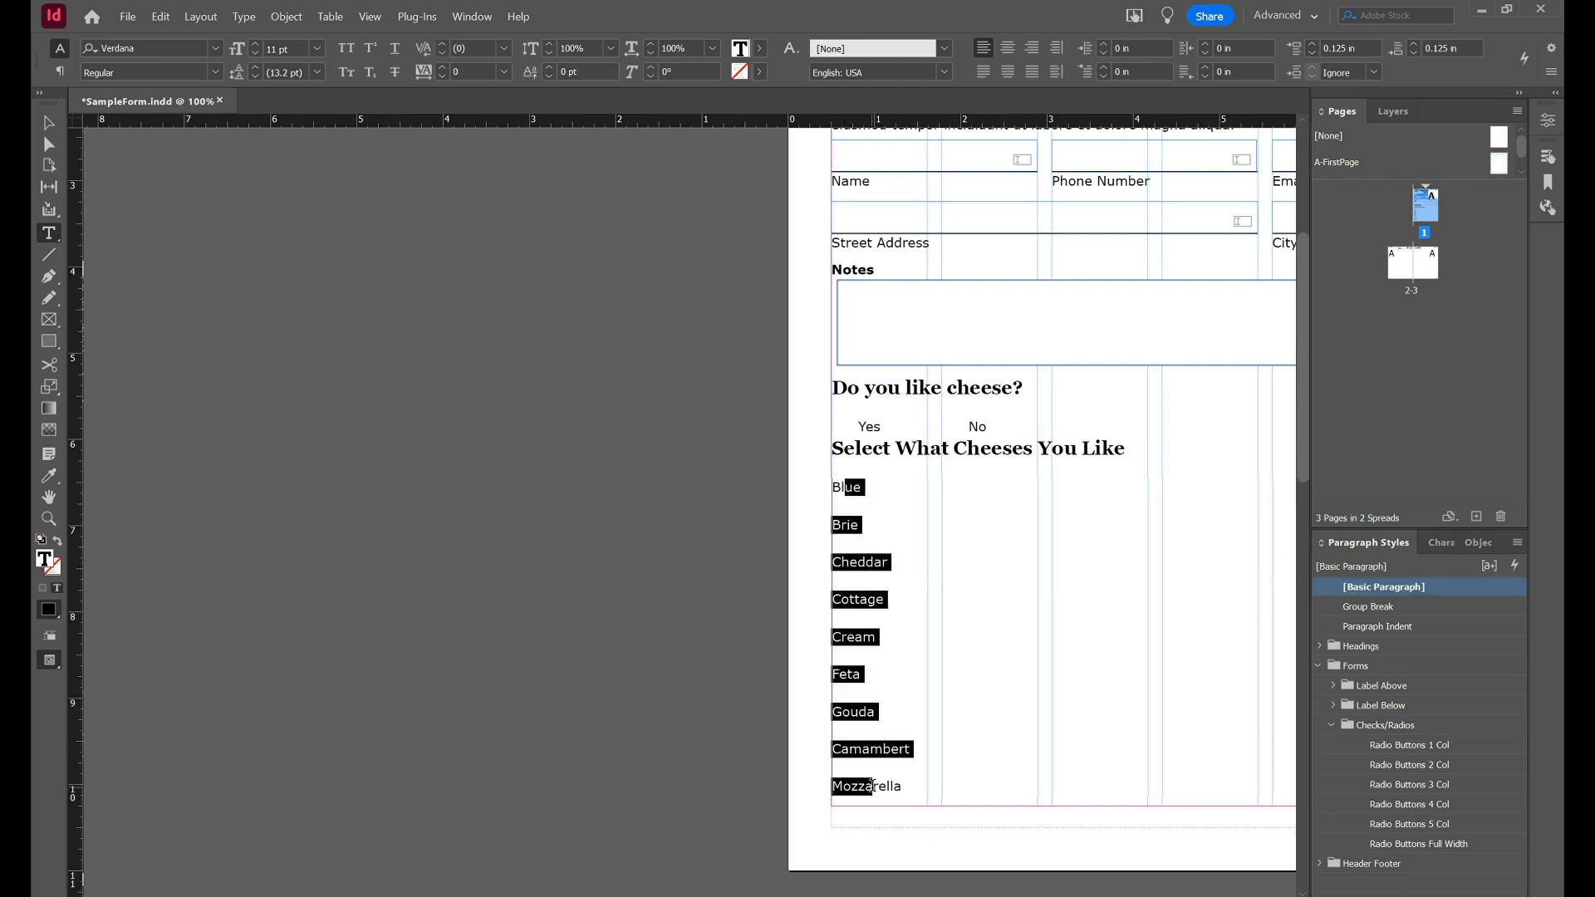
click(1436, 747)
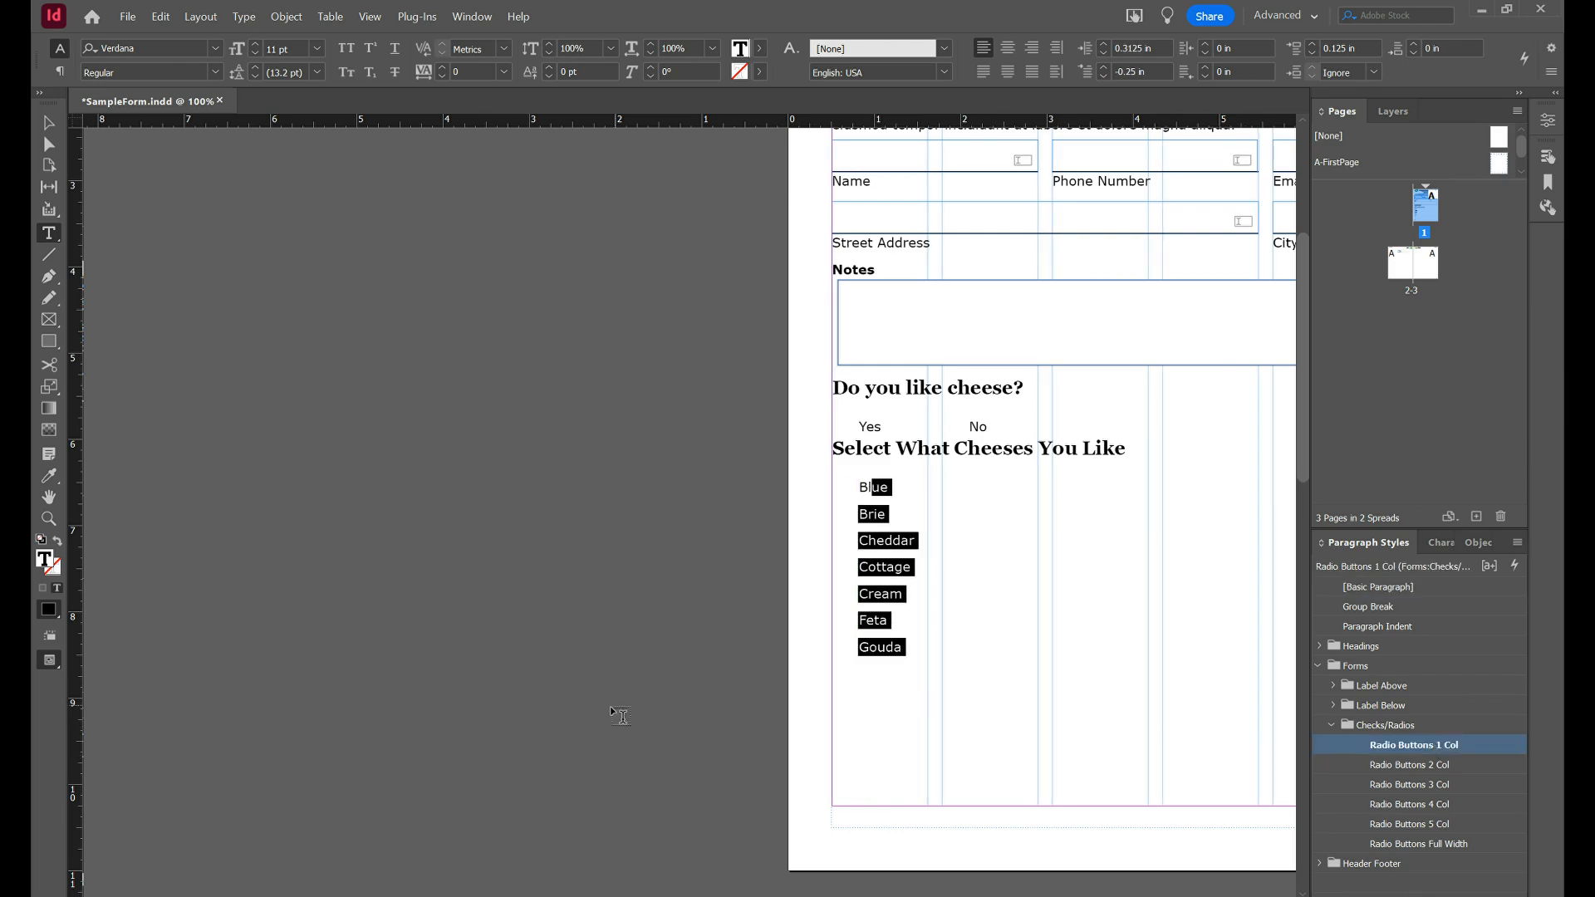
scroll(618, 714, down, 9)
scroll(619, 714, left, 5)
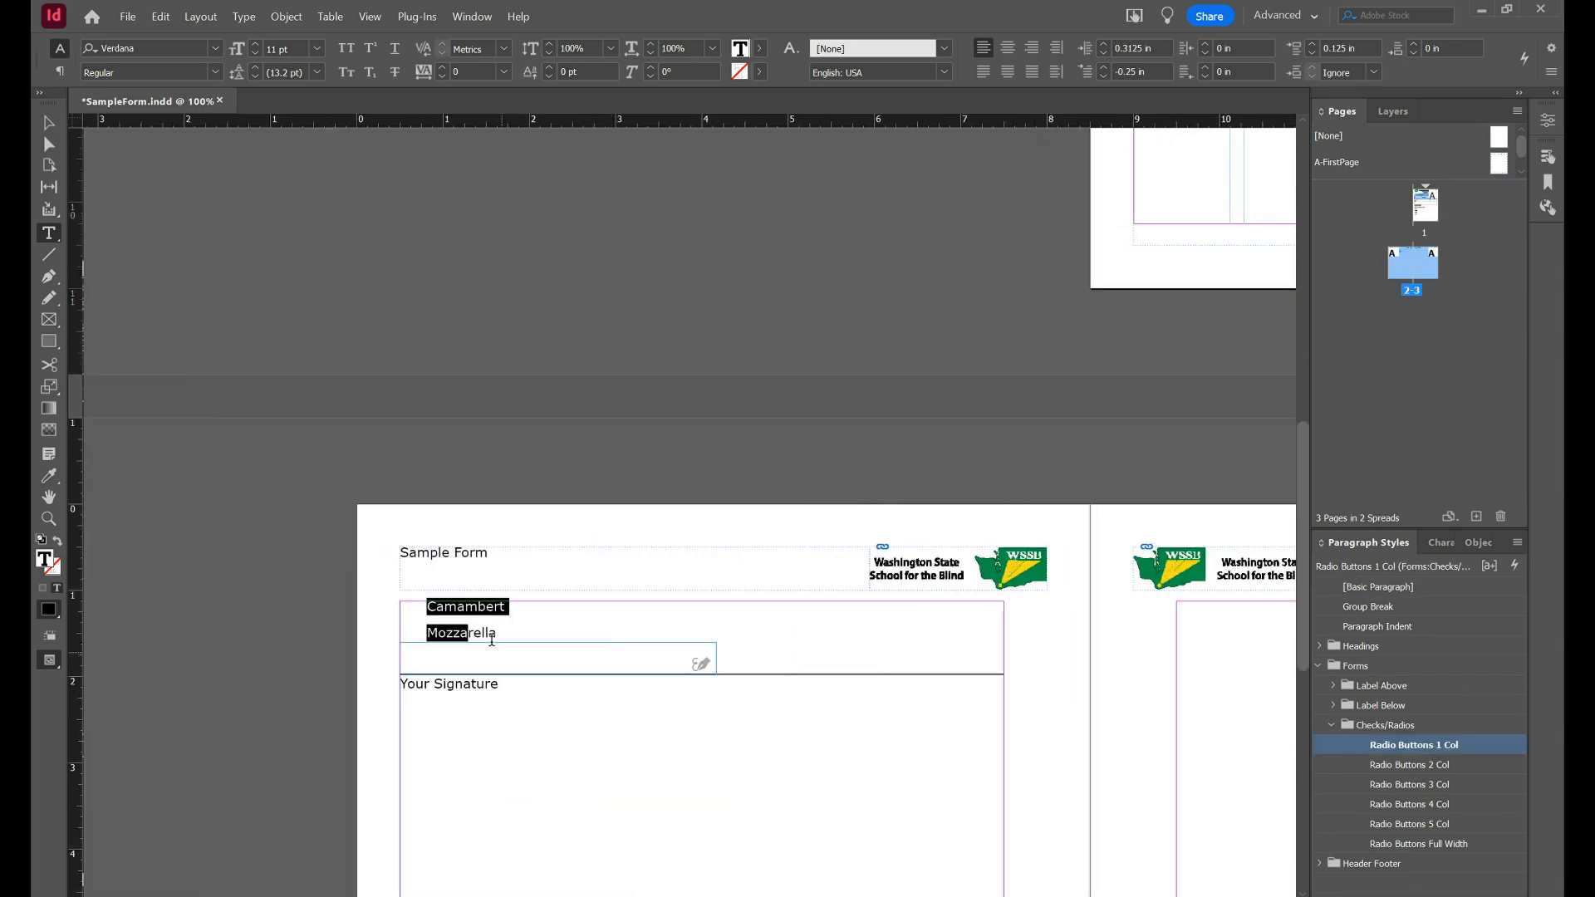
Apply Radio Buttons 2 Col to the Camembert and Mozzarella lines.
click(454, 603)
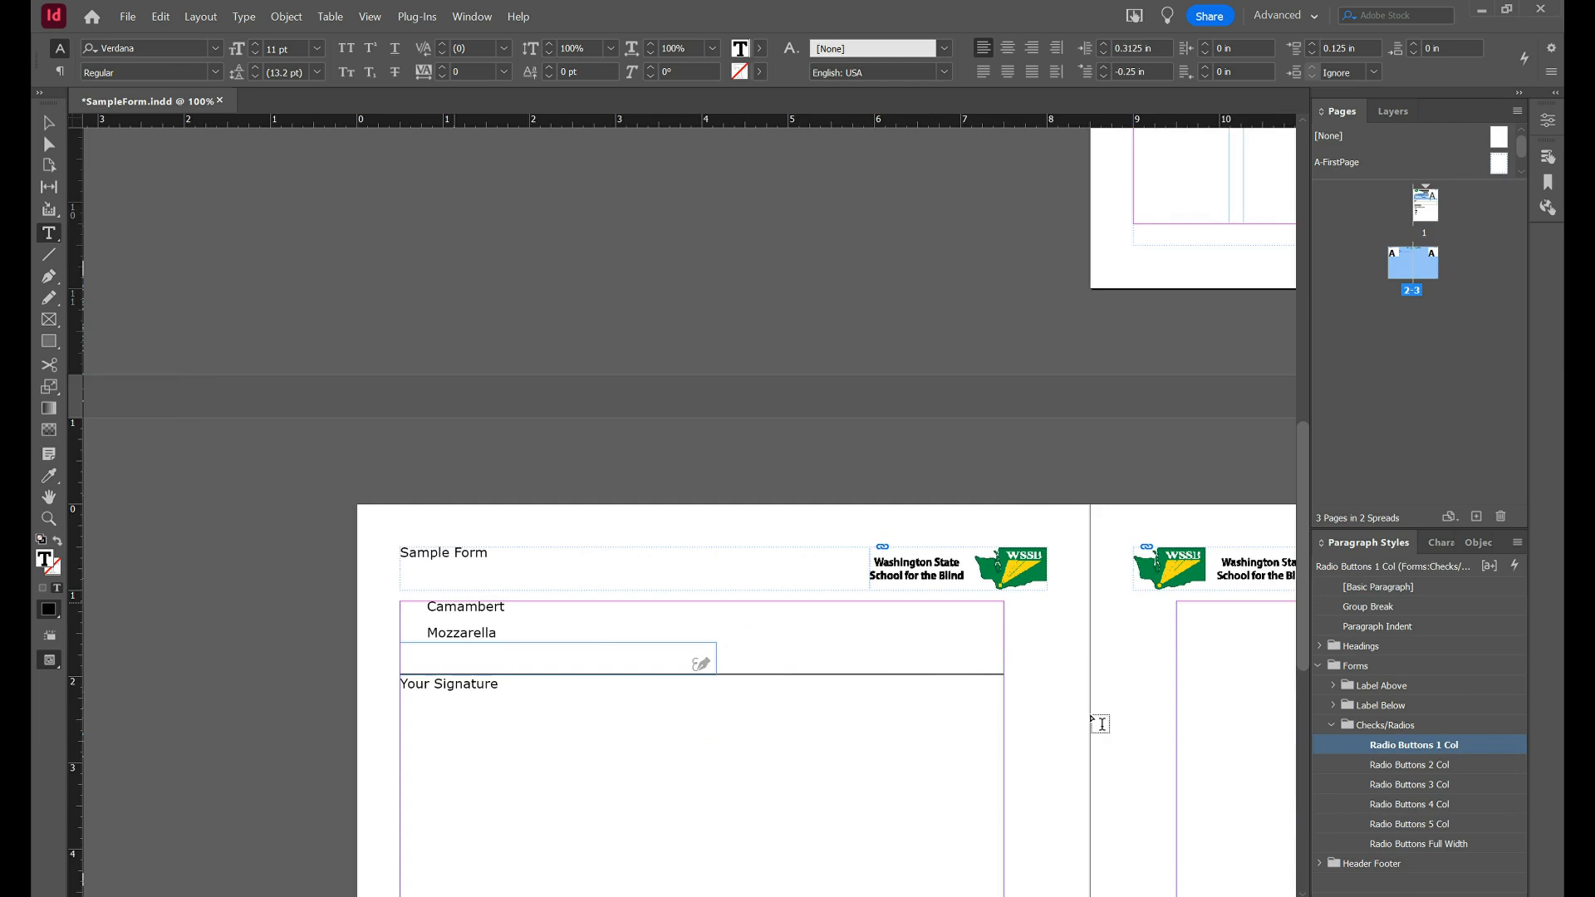
click(1423, 764)
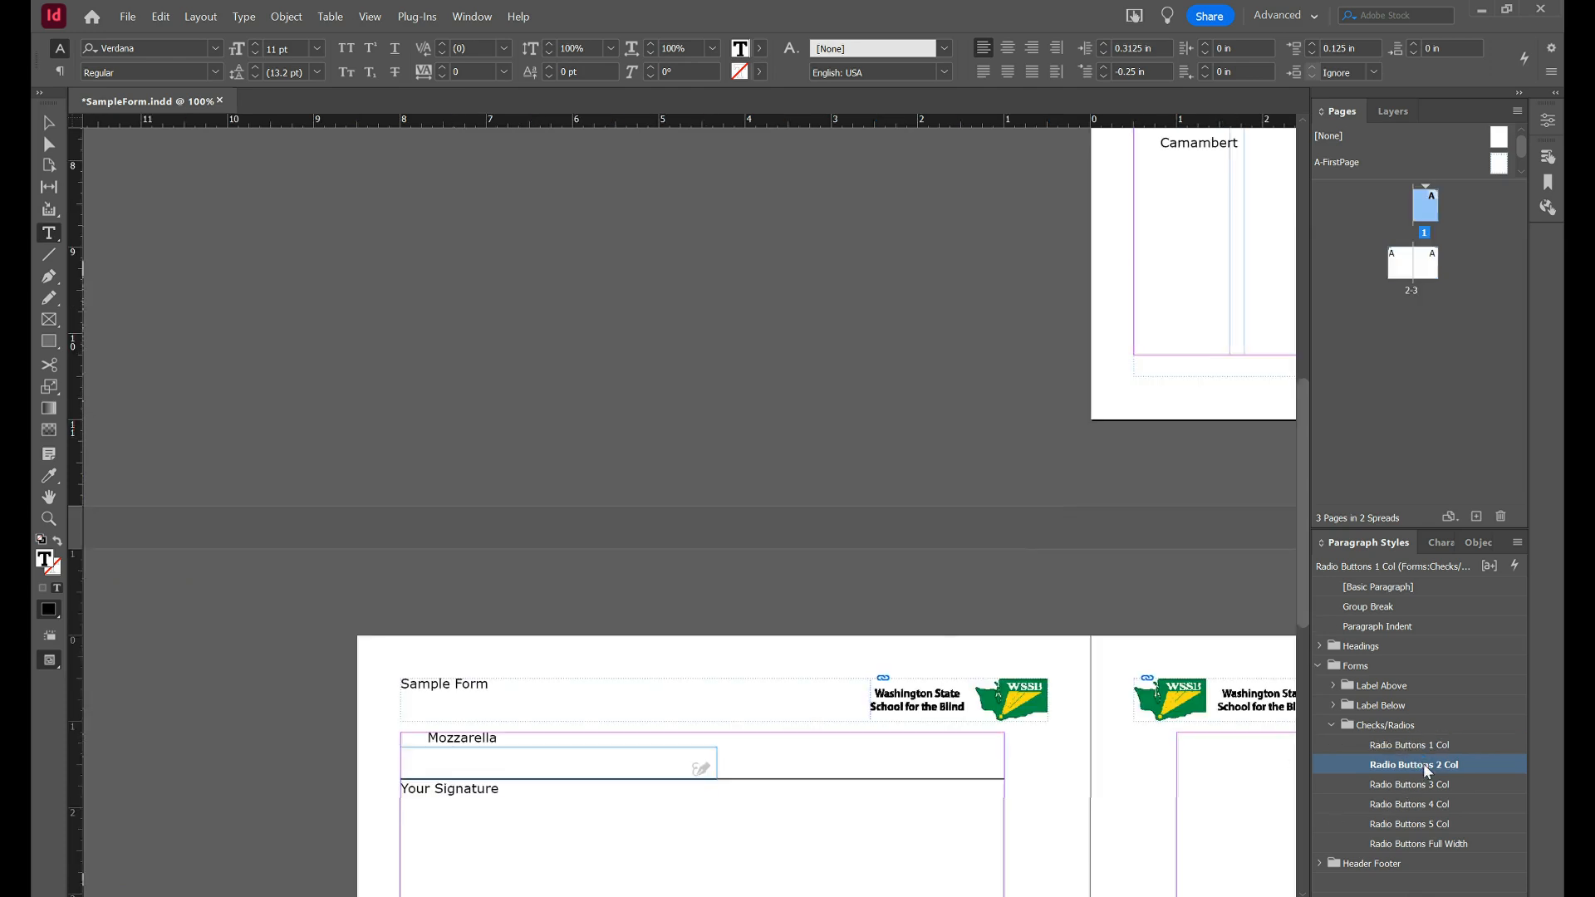
click(460, 738)
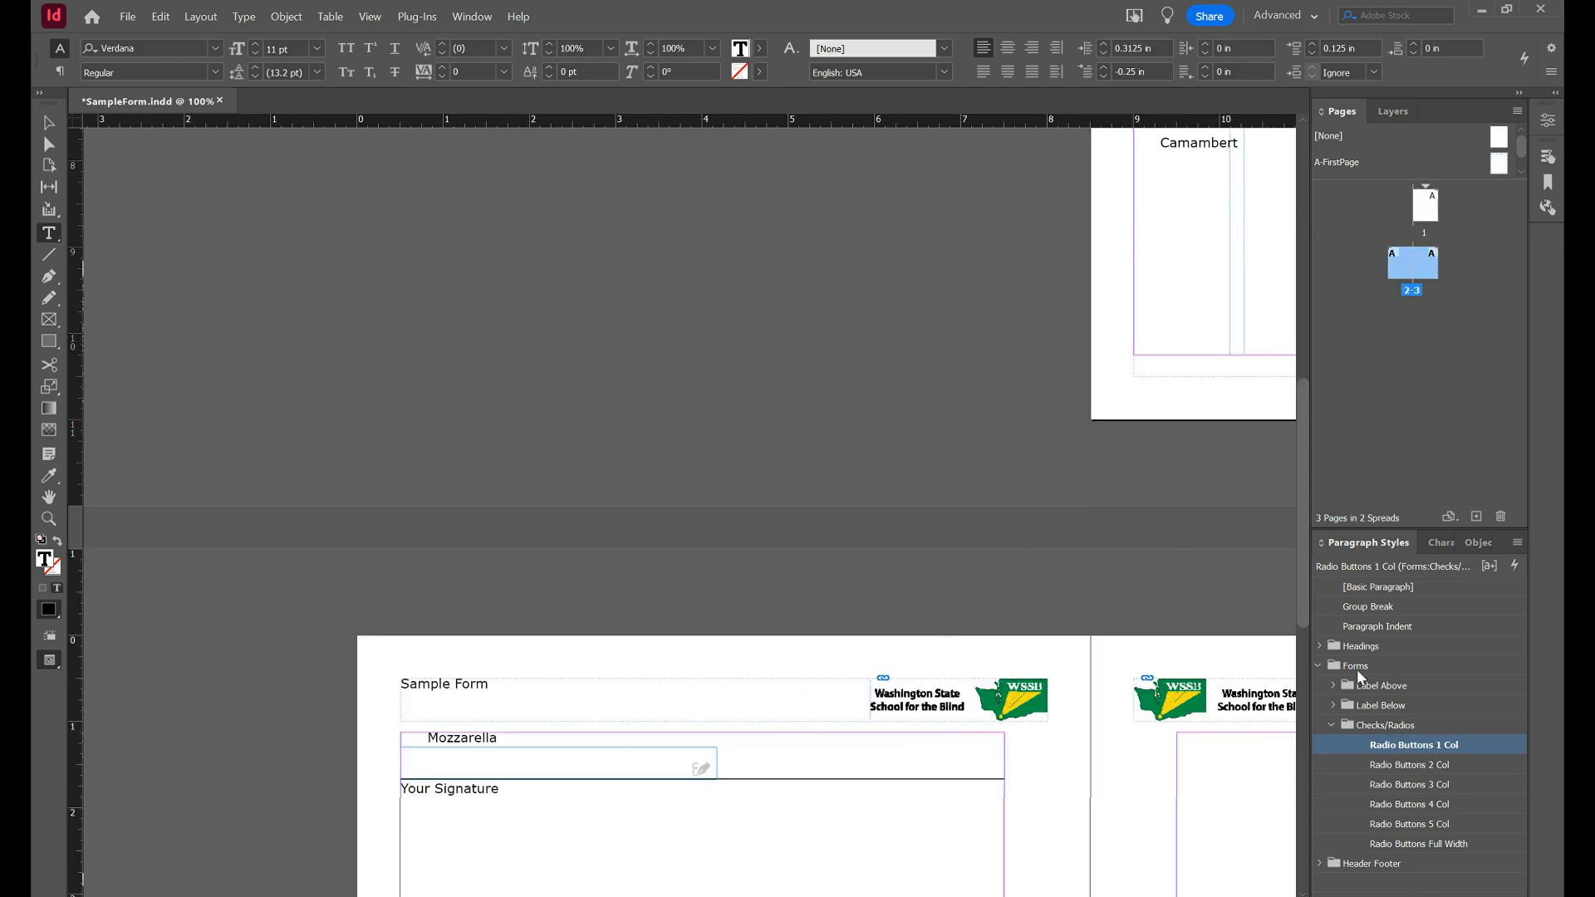
click(1437, 766)
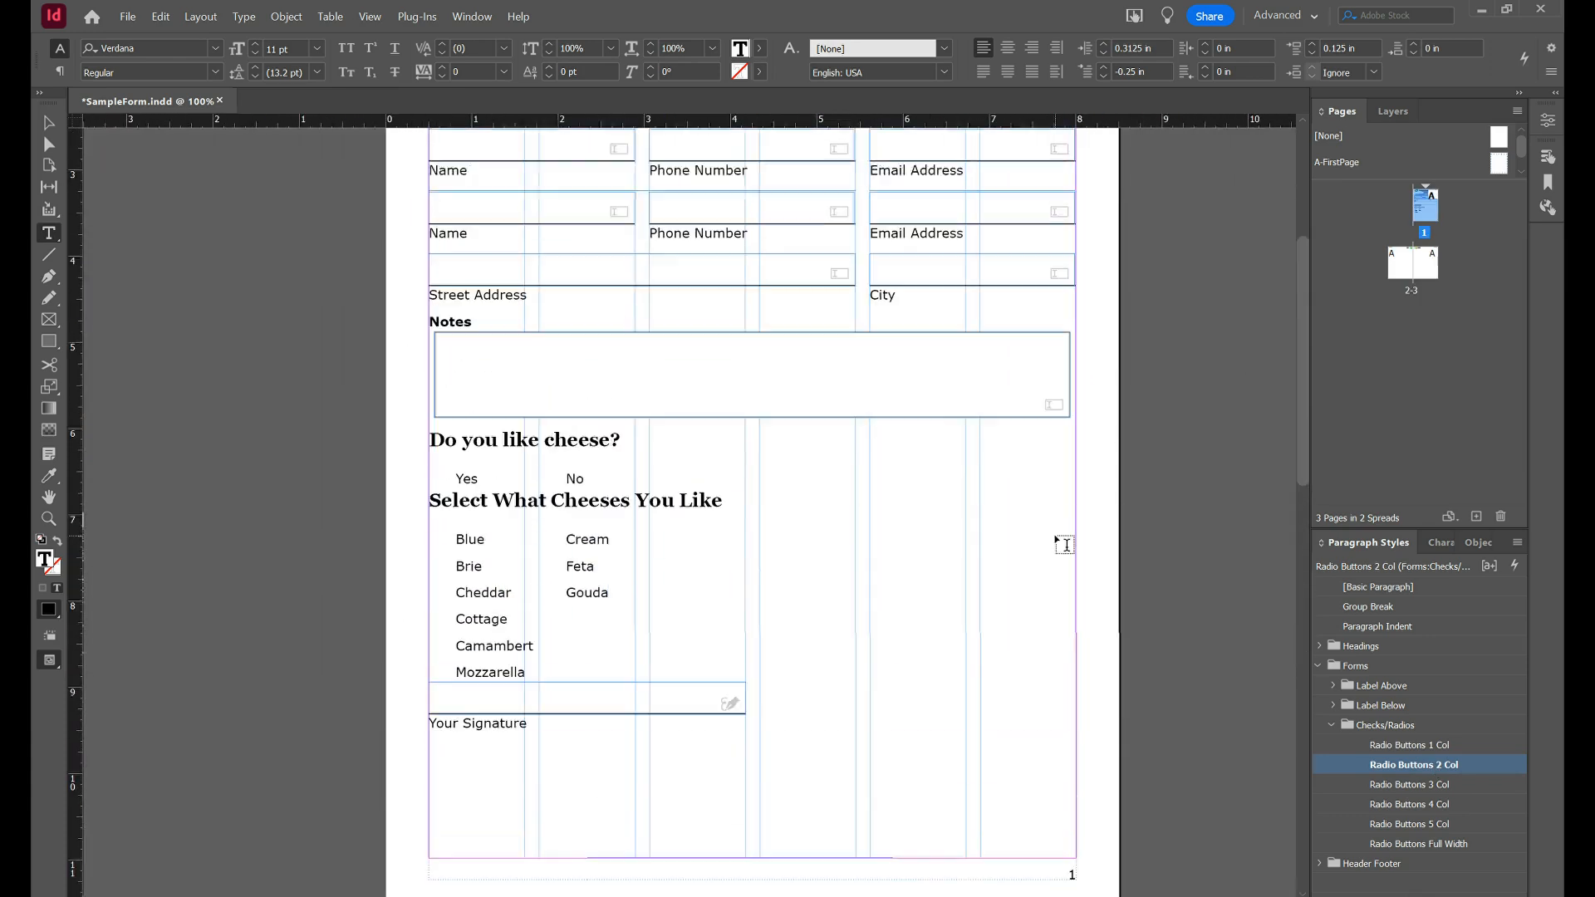
click(484, 567)
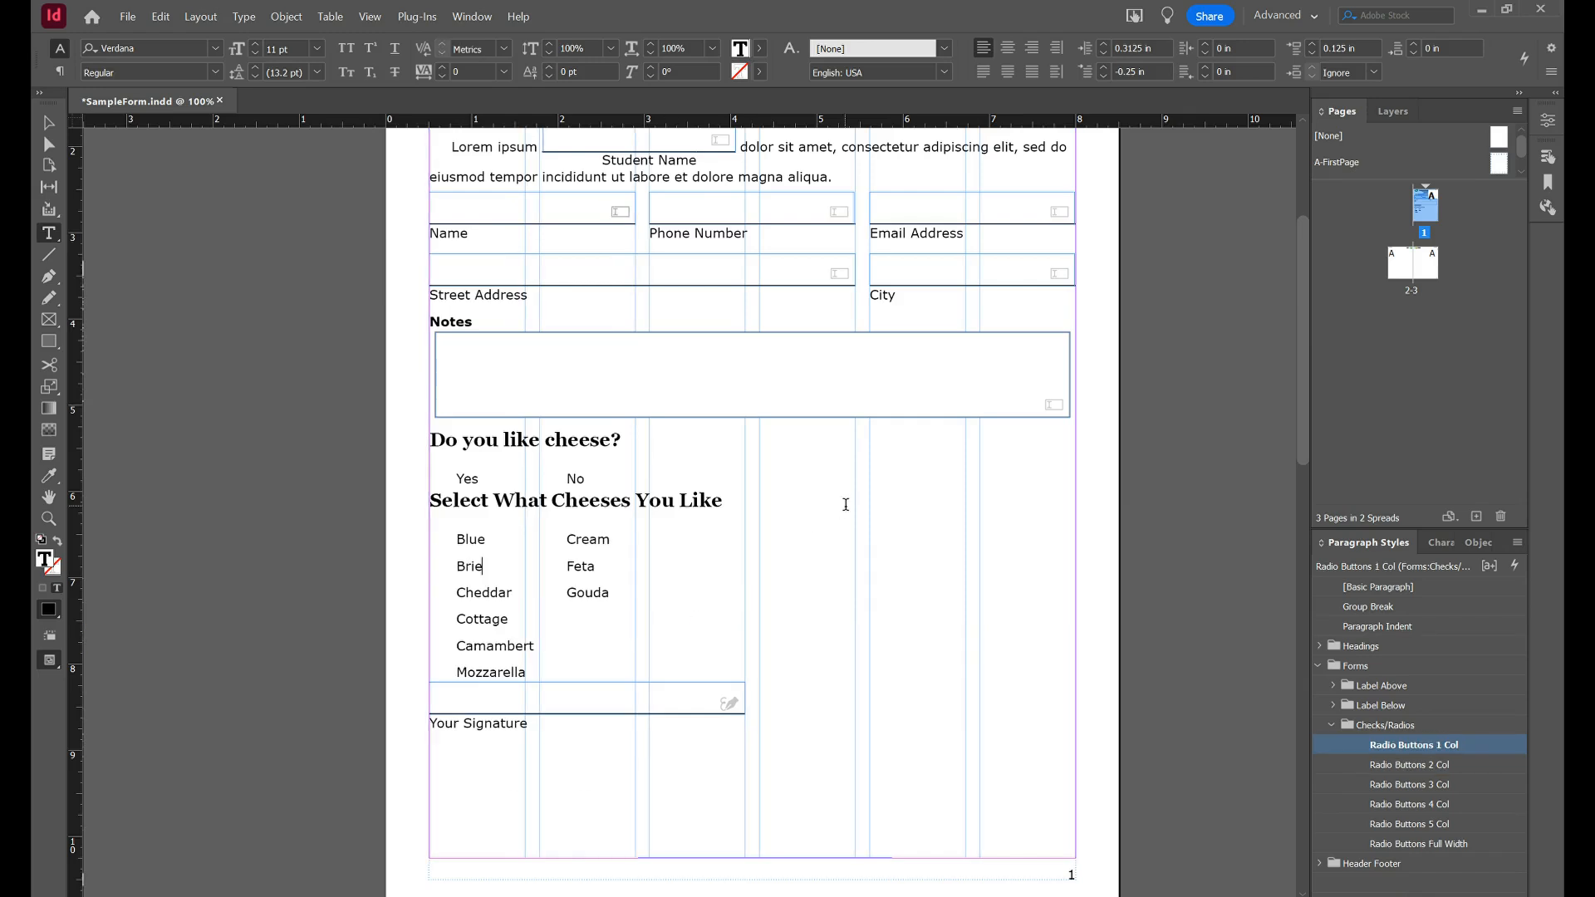
Insert column breaks after Brie and Cottage, removing the leftover blank lines.
key(KP_Enter)
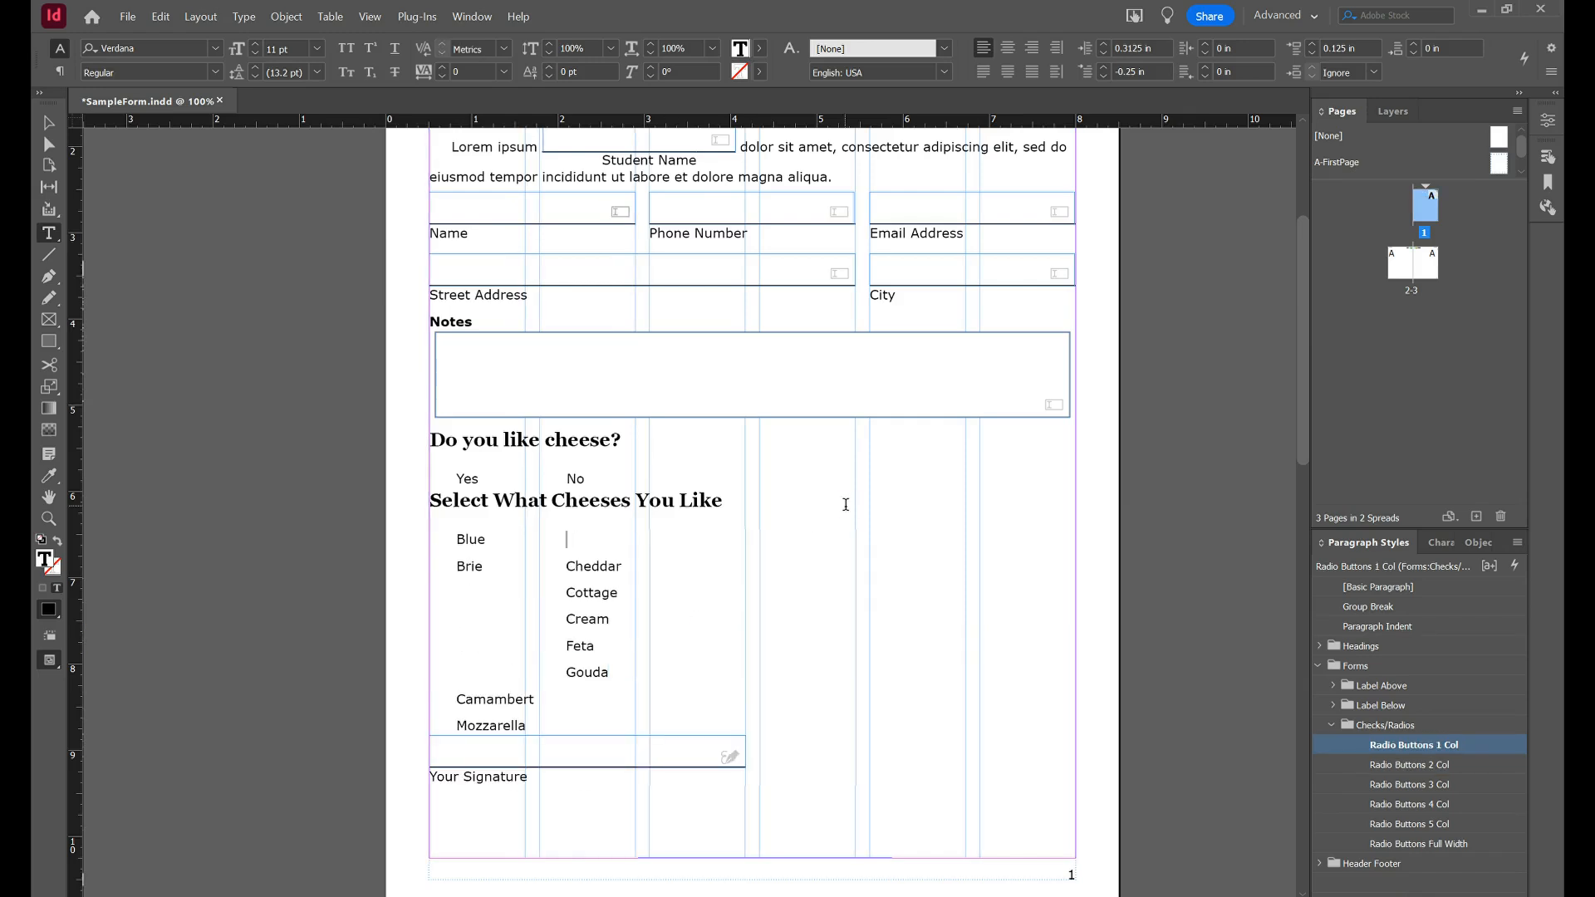
key(Delete)
key(Down)
key(Right)
key(Right)
key(Right)
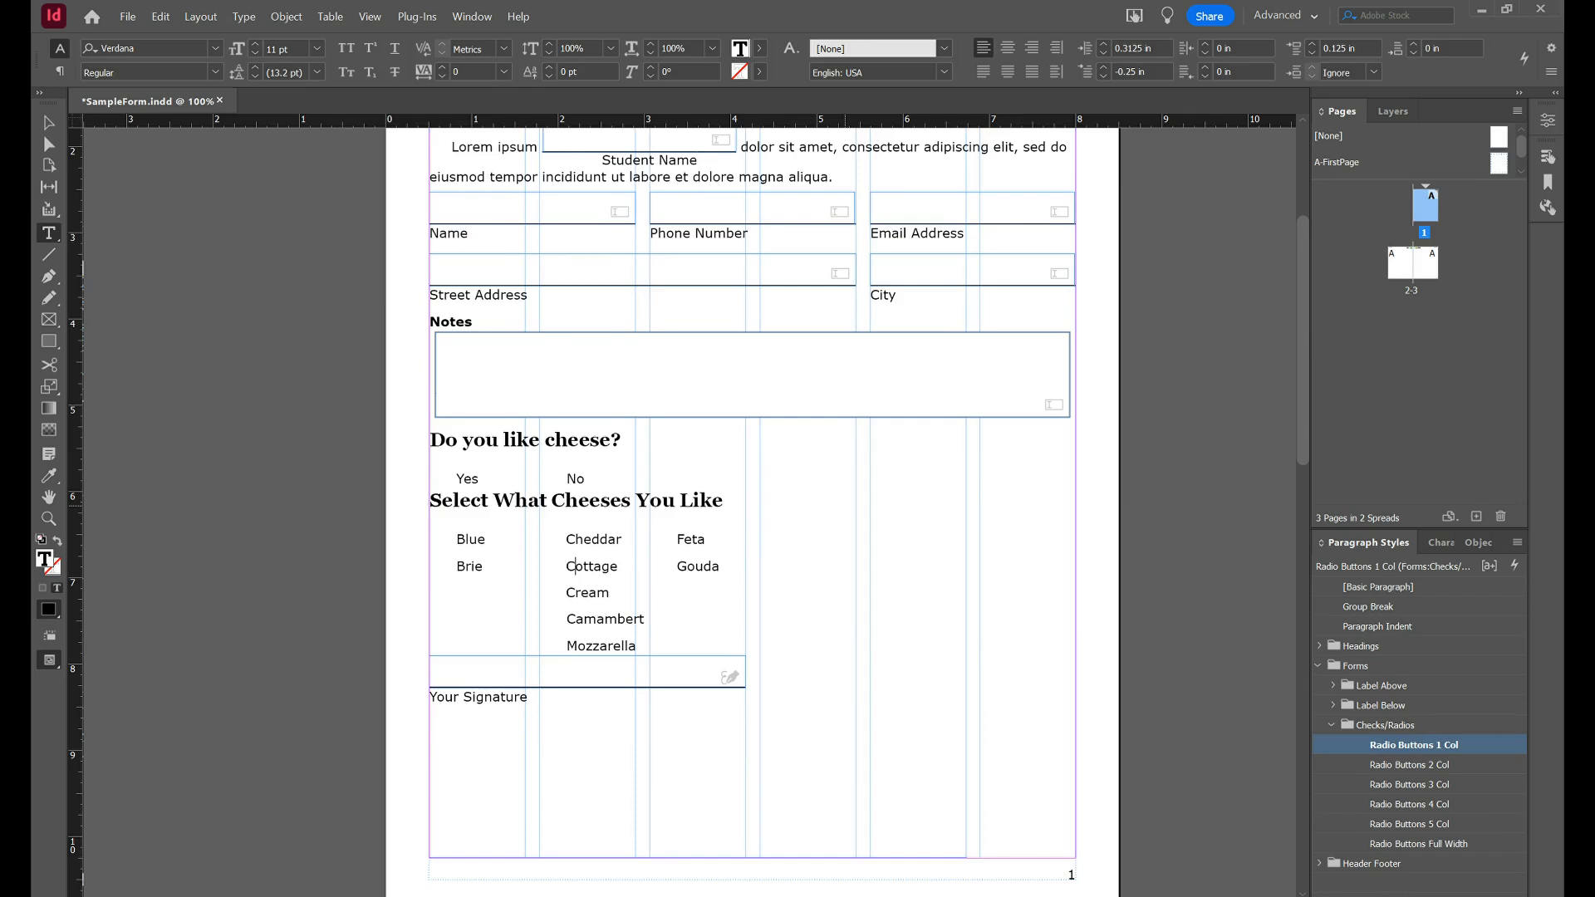
key(Right)
key(KP_Enter)
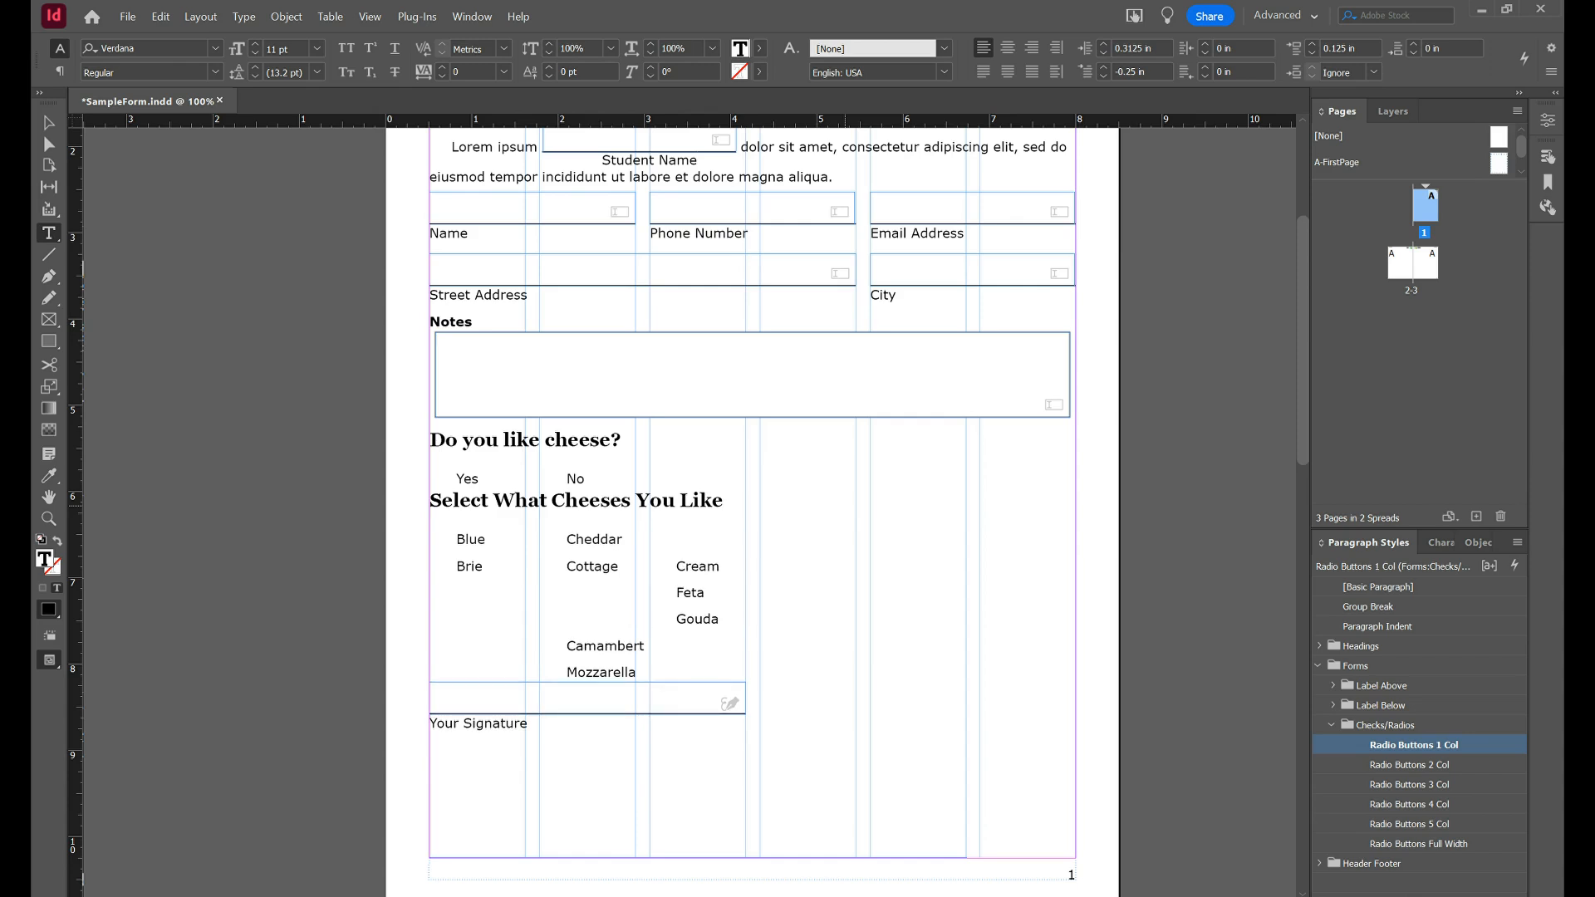
key(Delete)
Push Gouda and Camambert into new columns and return the signature field to the first column.
key(Left)
key(KP_Enter)
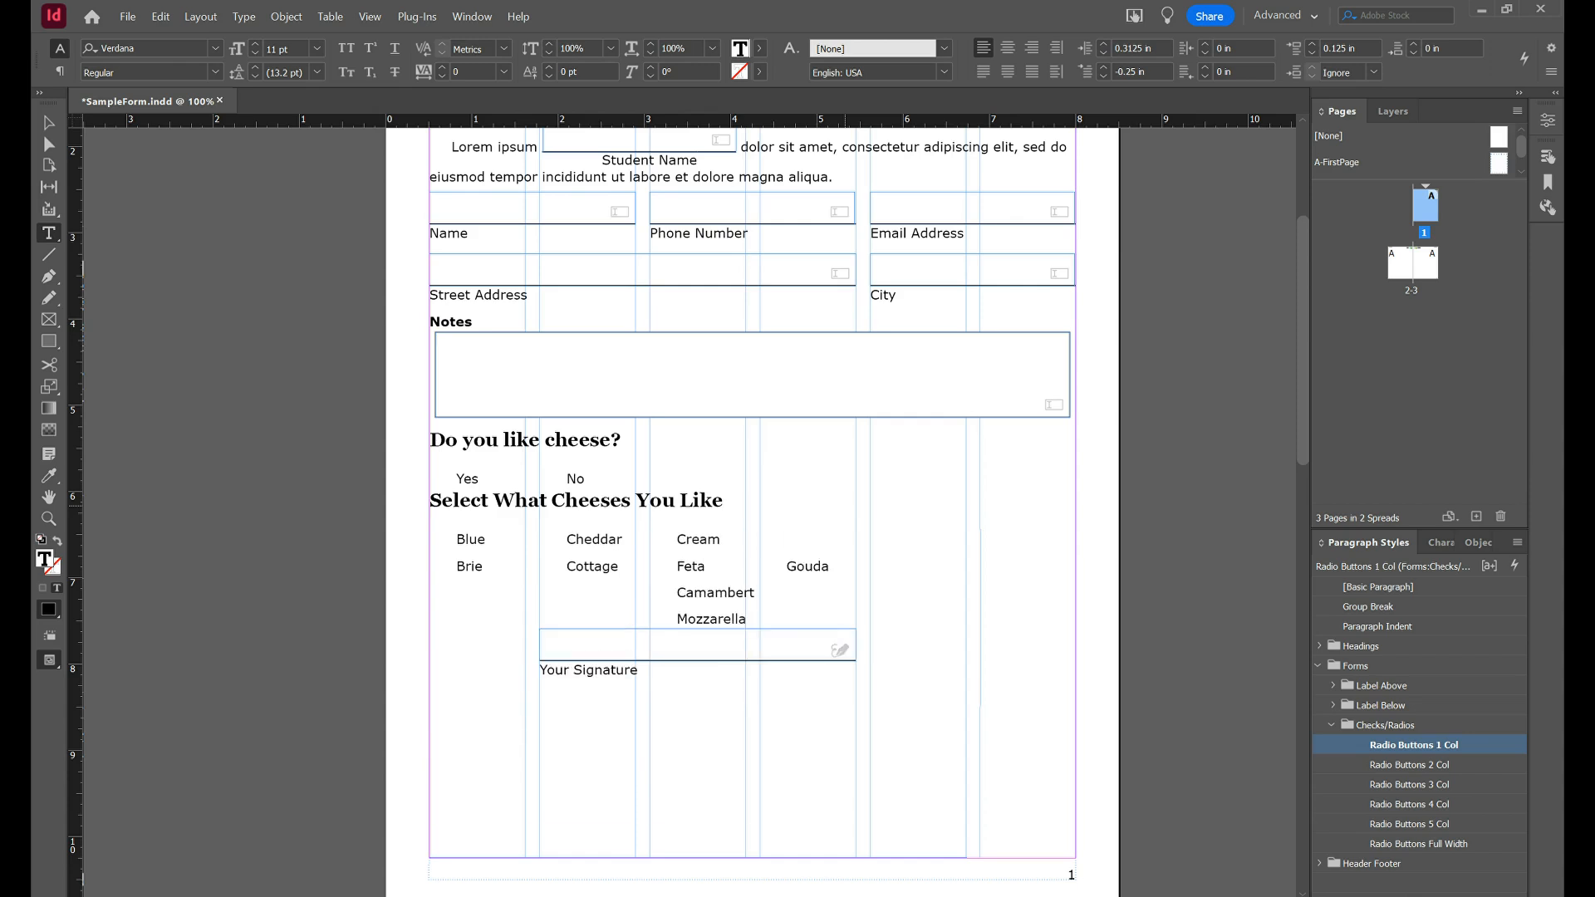
key(Delete)
key(Down)
key(KP_Enter)
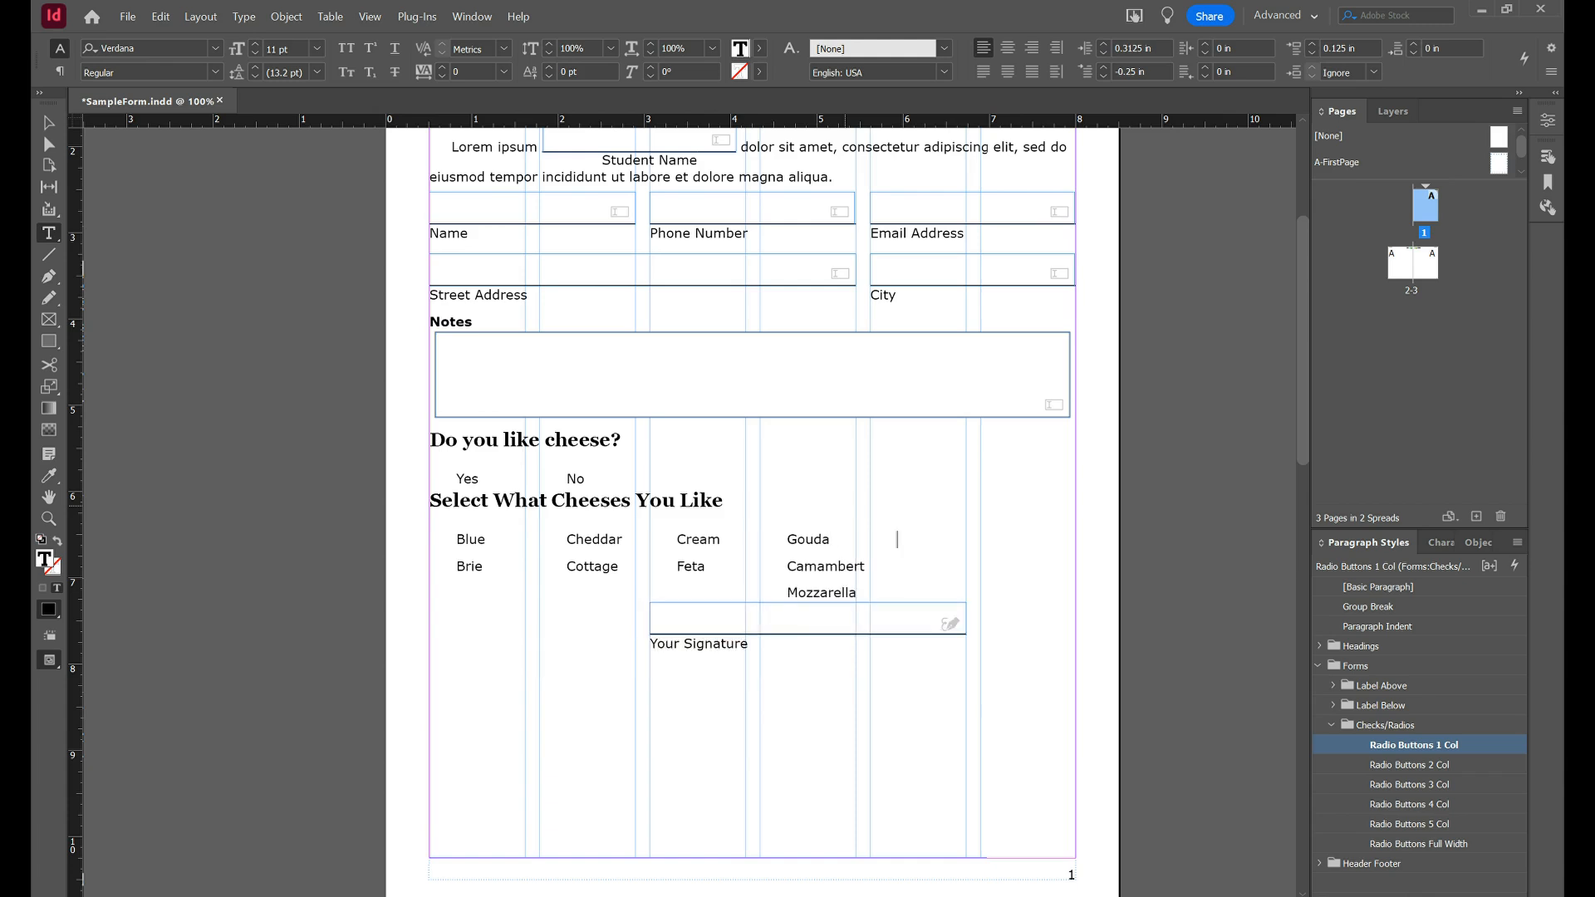
key(Delete)
key(Down)
key(Right)
key(Right)
key(Right)
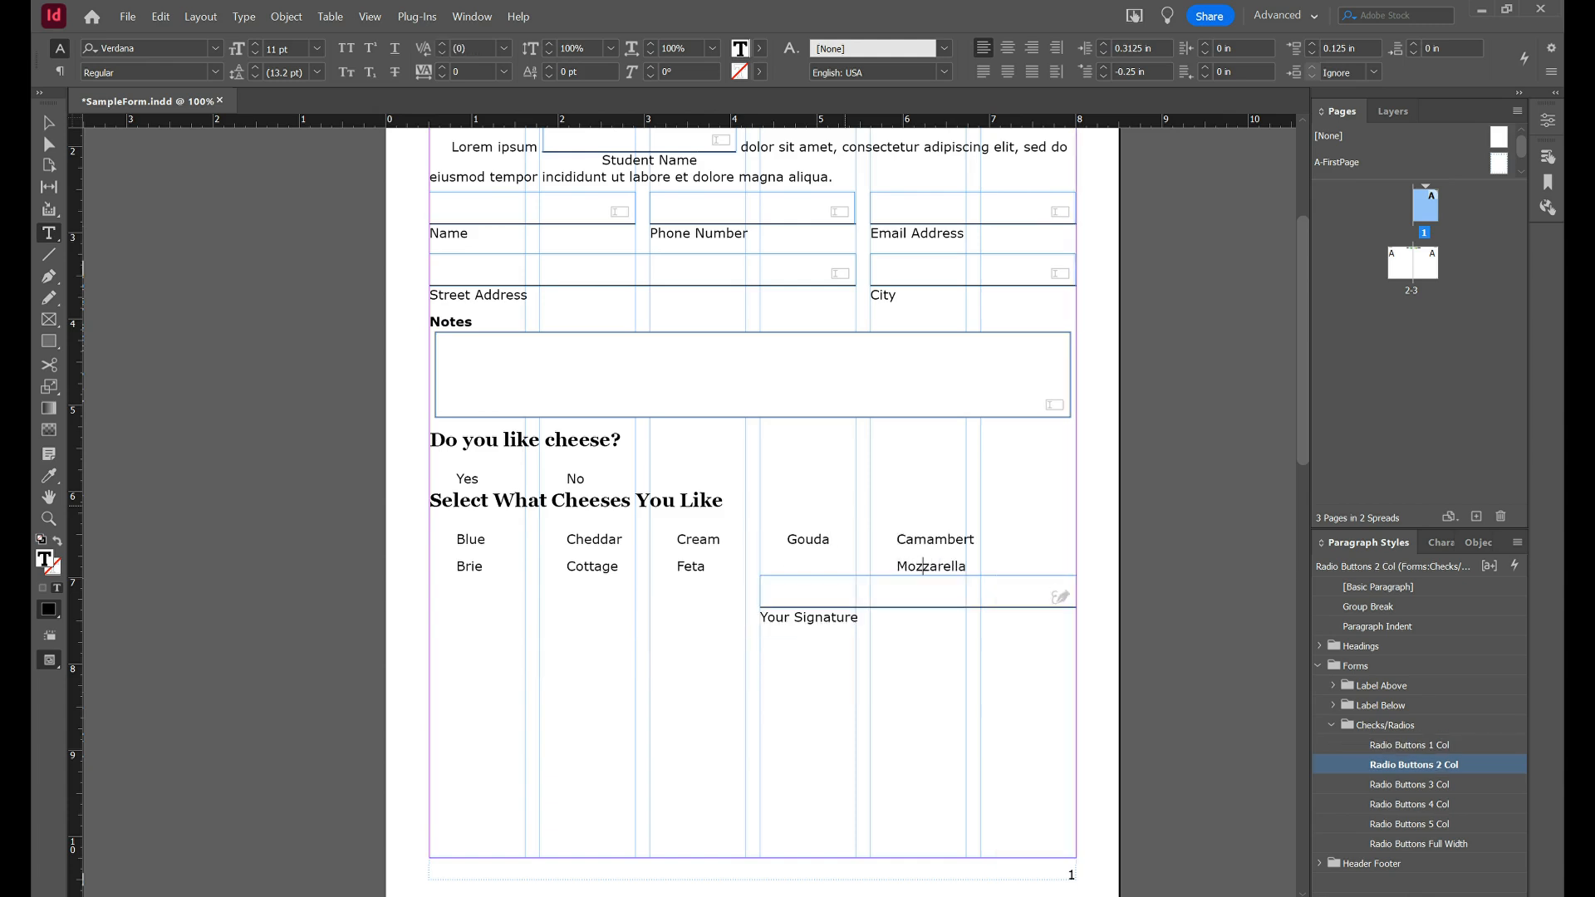
key(Right)
key(Right)
key(Right)
key(Right)
key(Delete)
Add 'Steve' as a new cheese option on the line under Gouda.
click(821, 541)
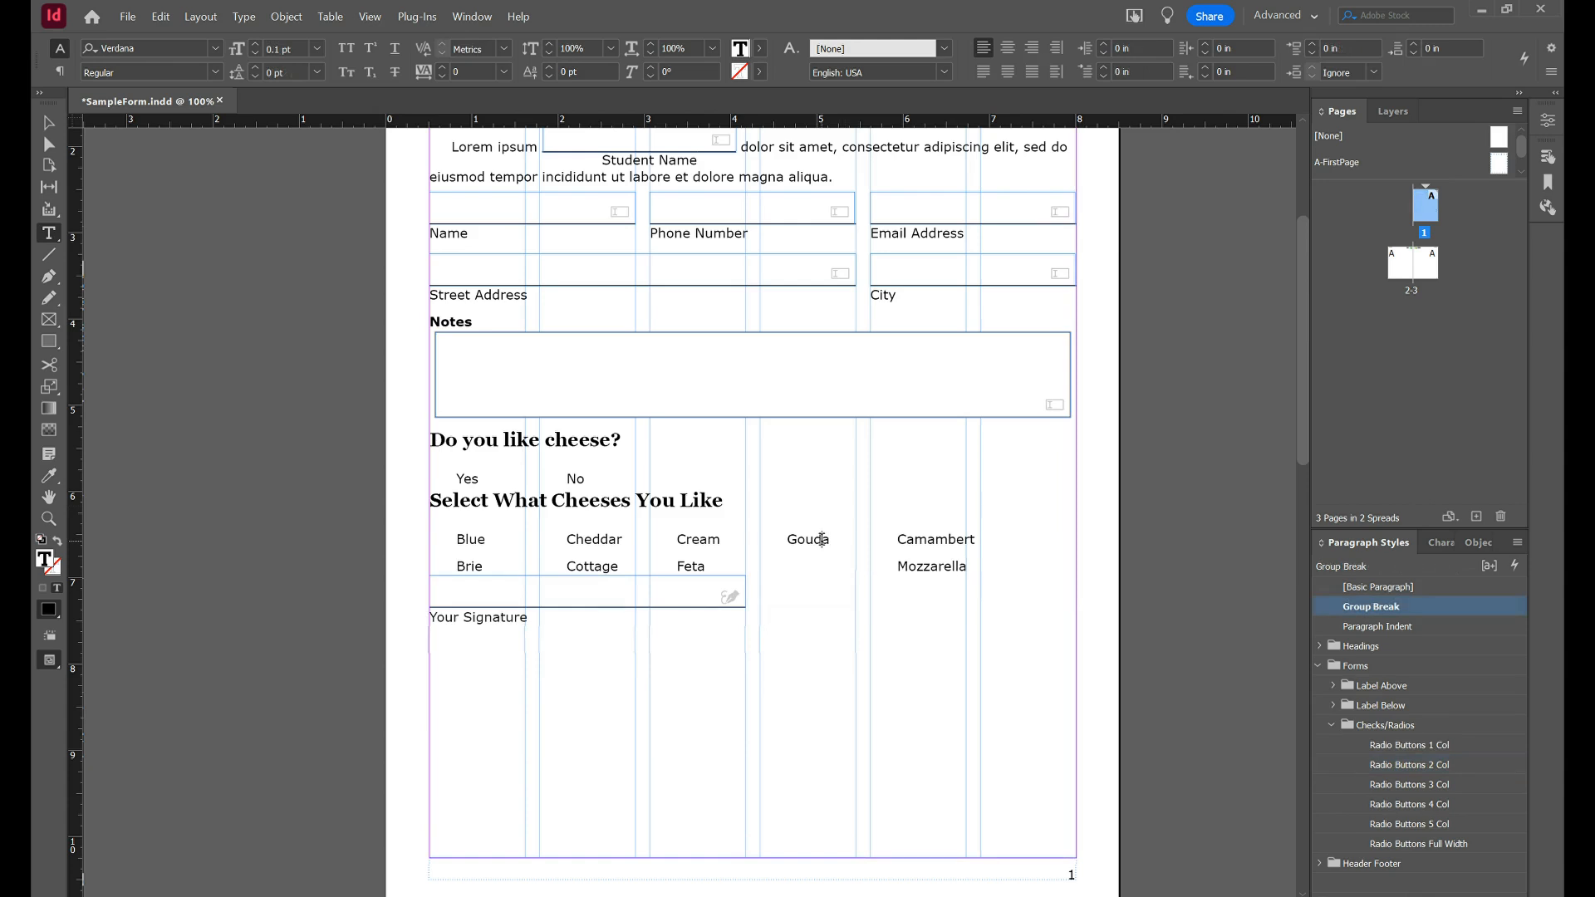
key(Down)
key(Right)
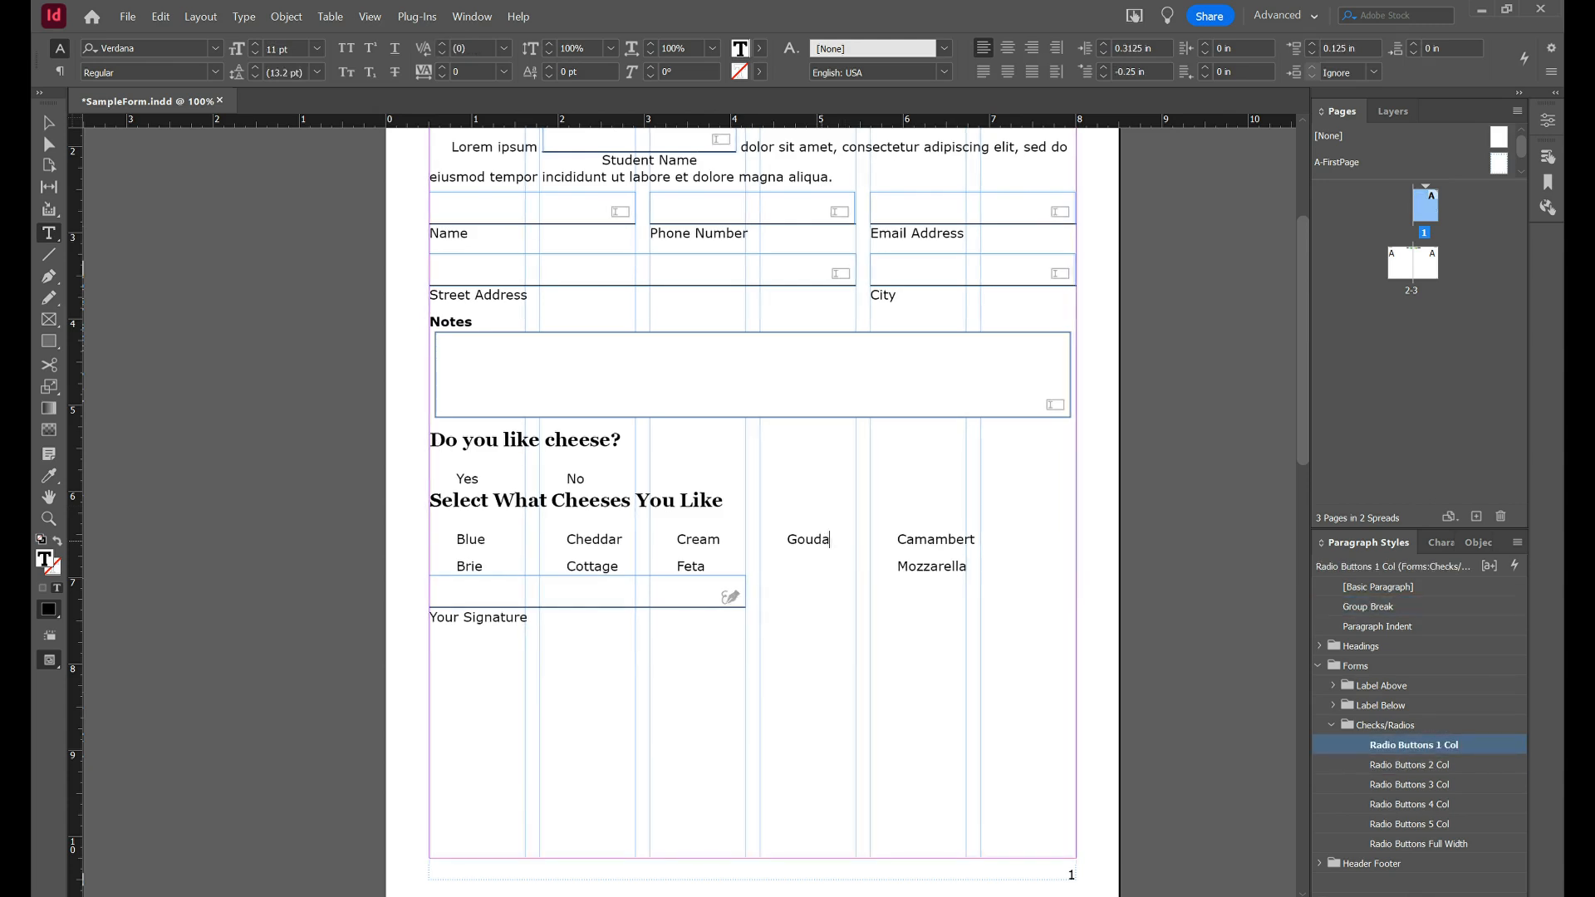
text(Steve)
click(49, 340)
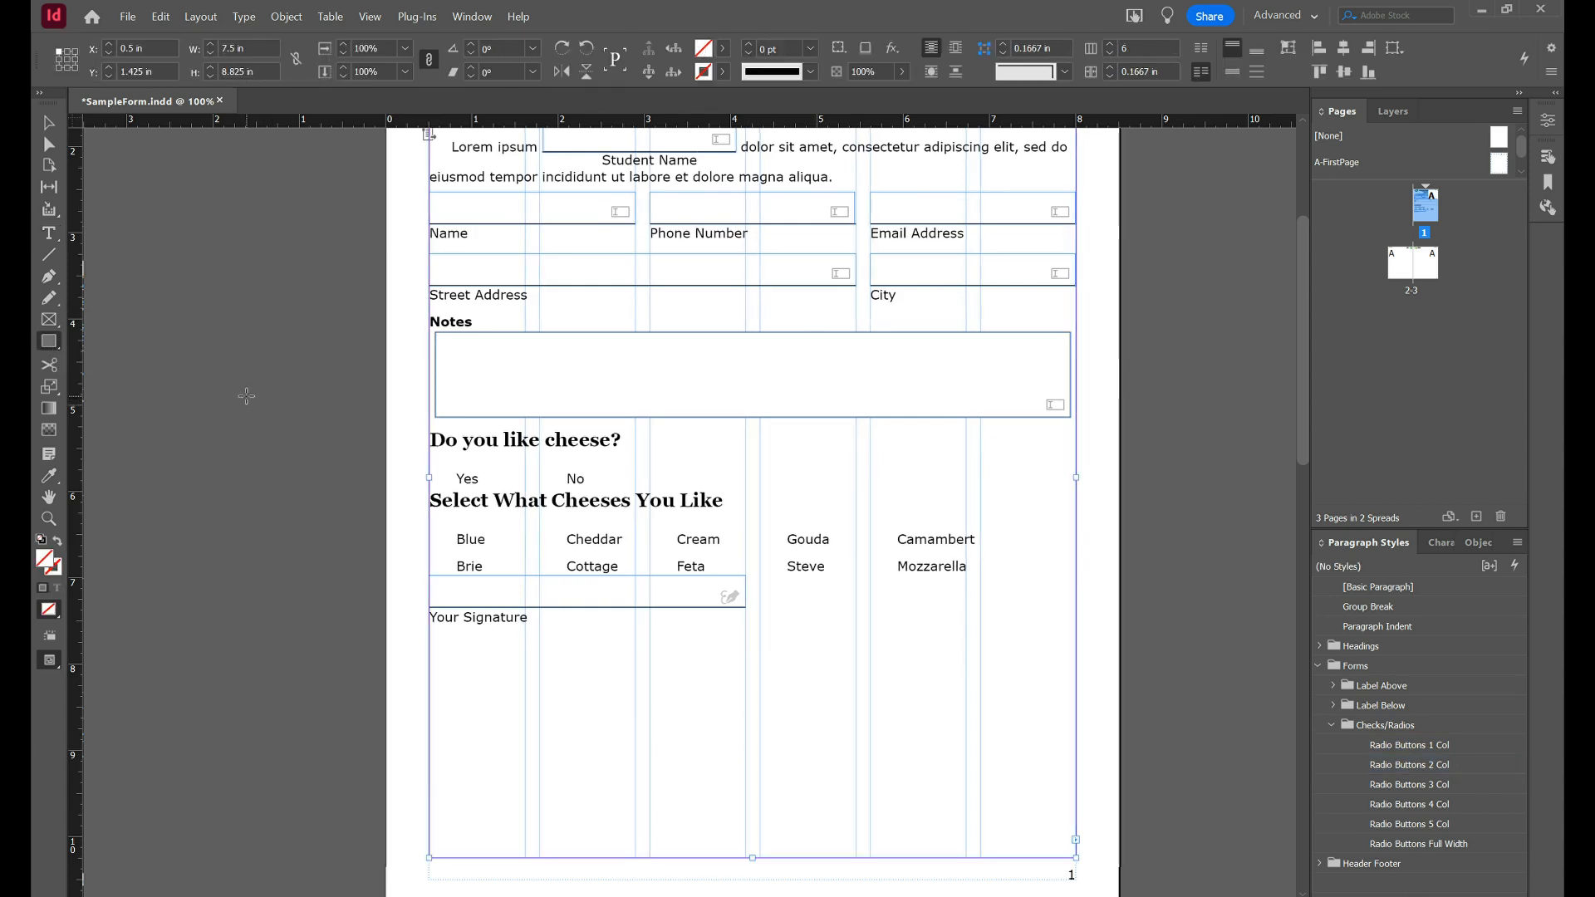
Draw a small square on the pasteboard left of the page and fill it with [Paper].
drag(246, 397, 285, 425)
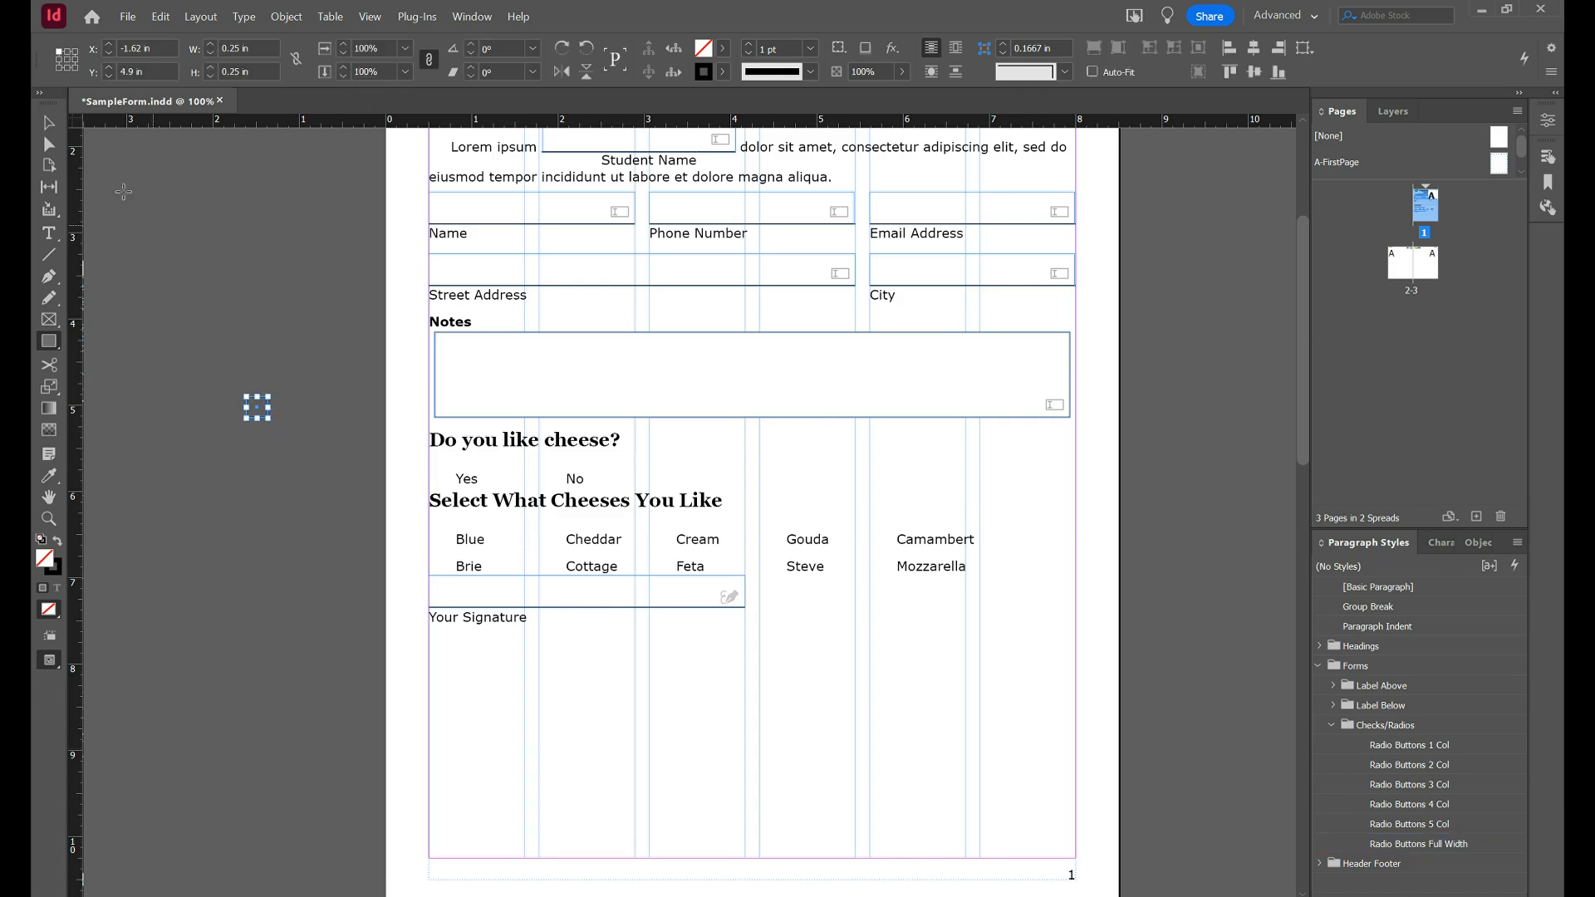
click(49, 123)
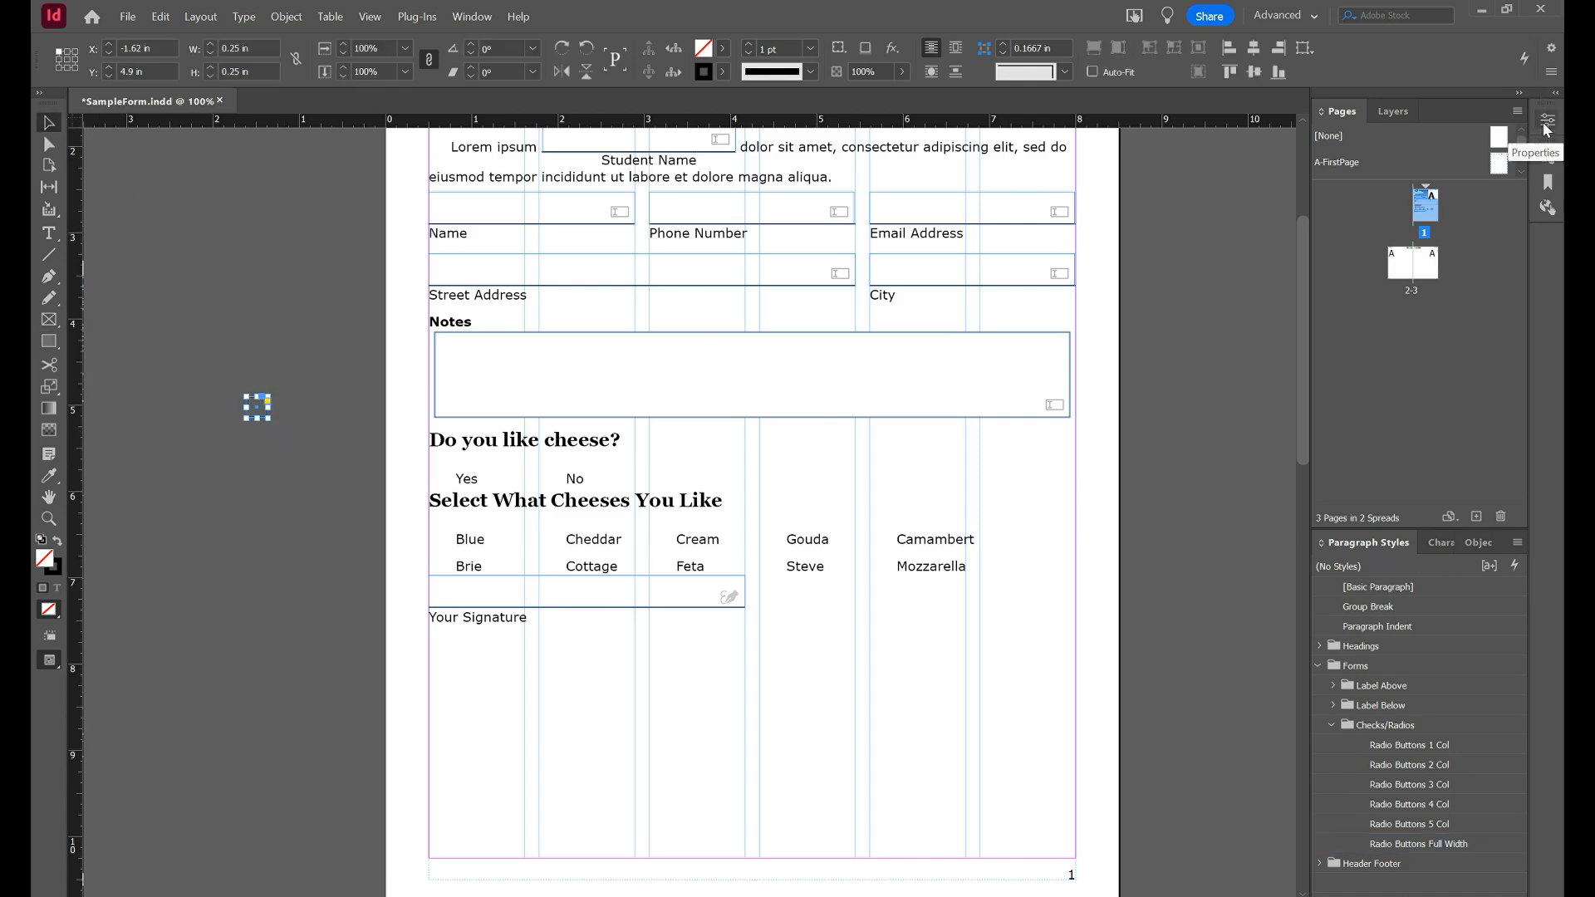
click(1550, 94)
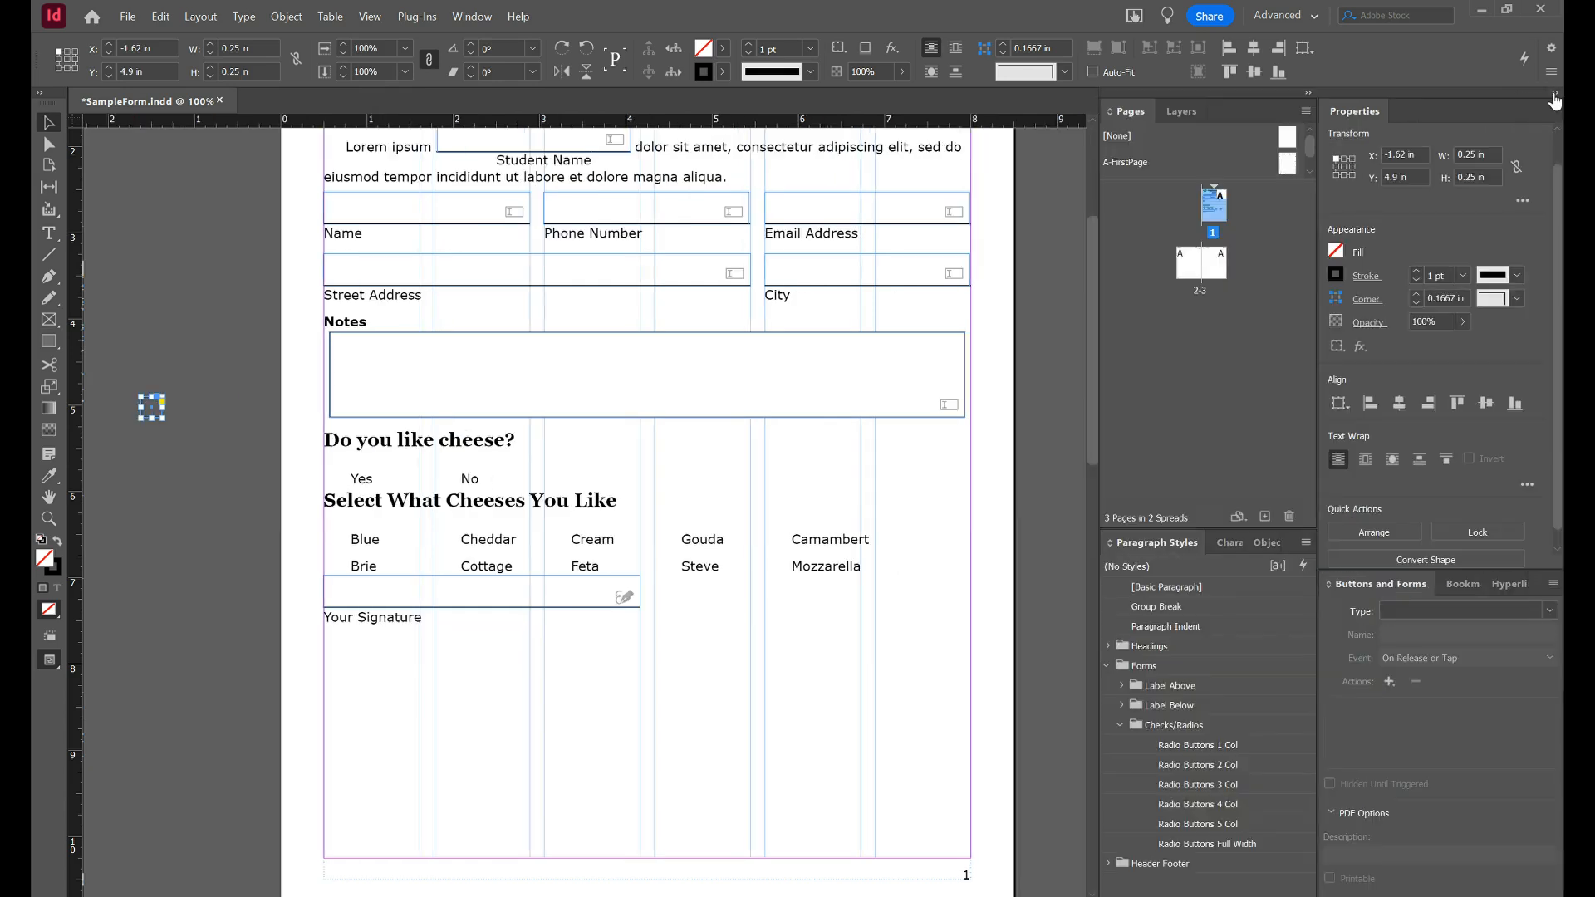
click(1336, 247)
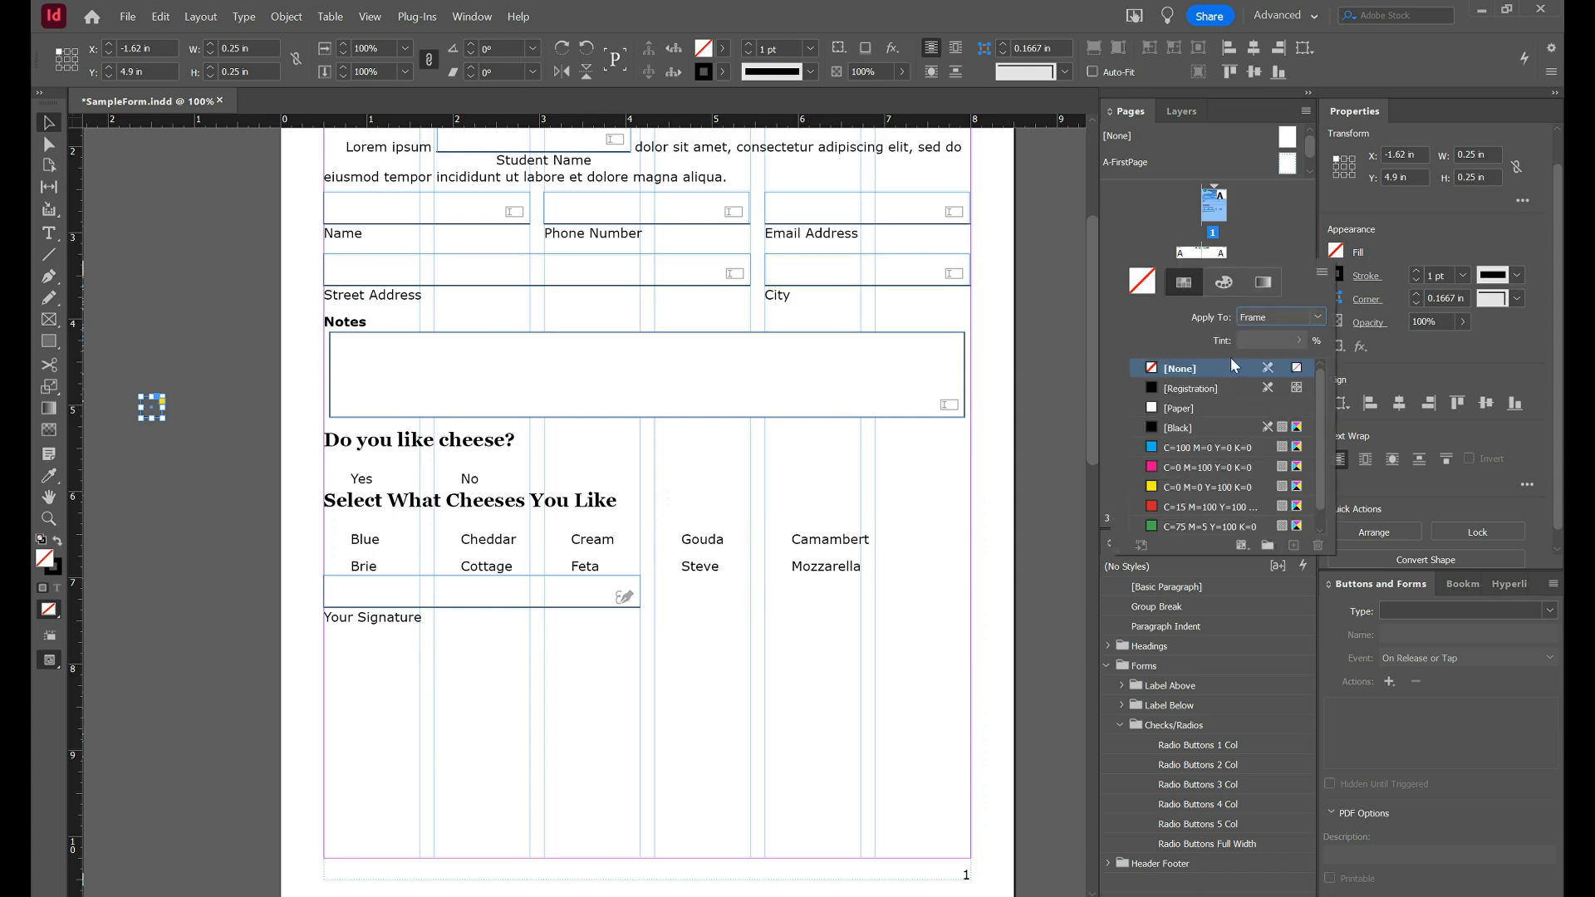
click(1205, 409)
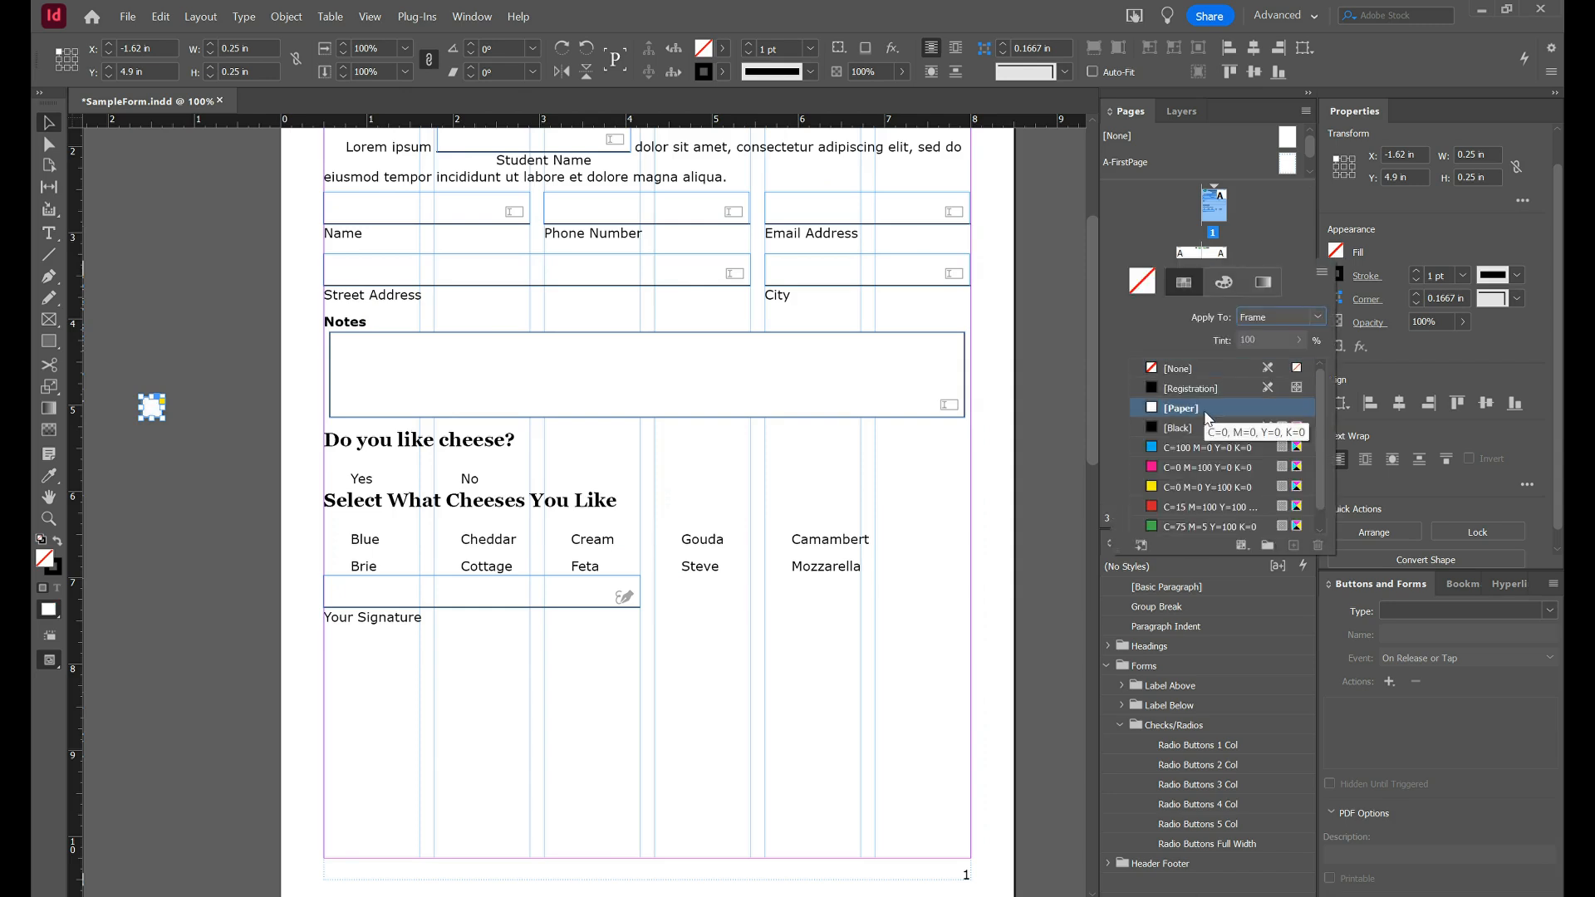
click(1552, 608)
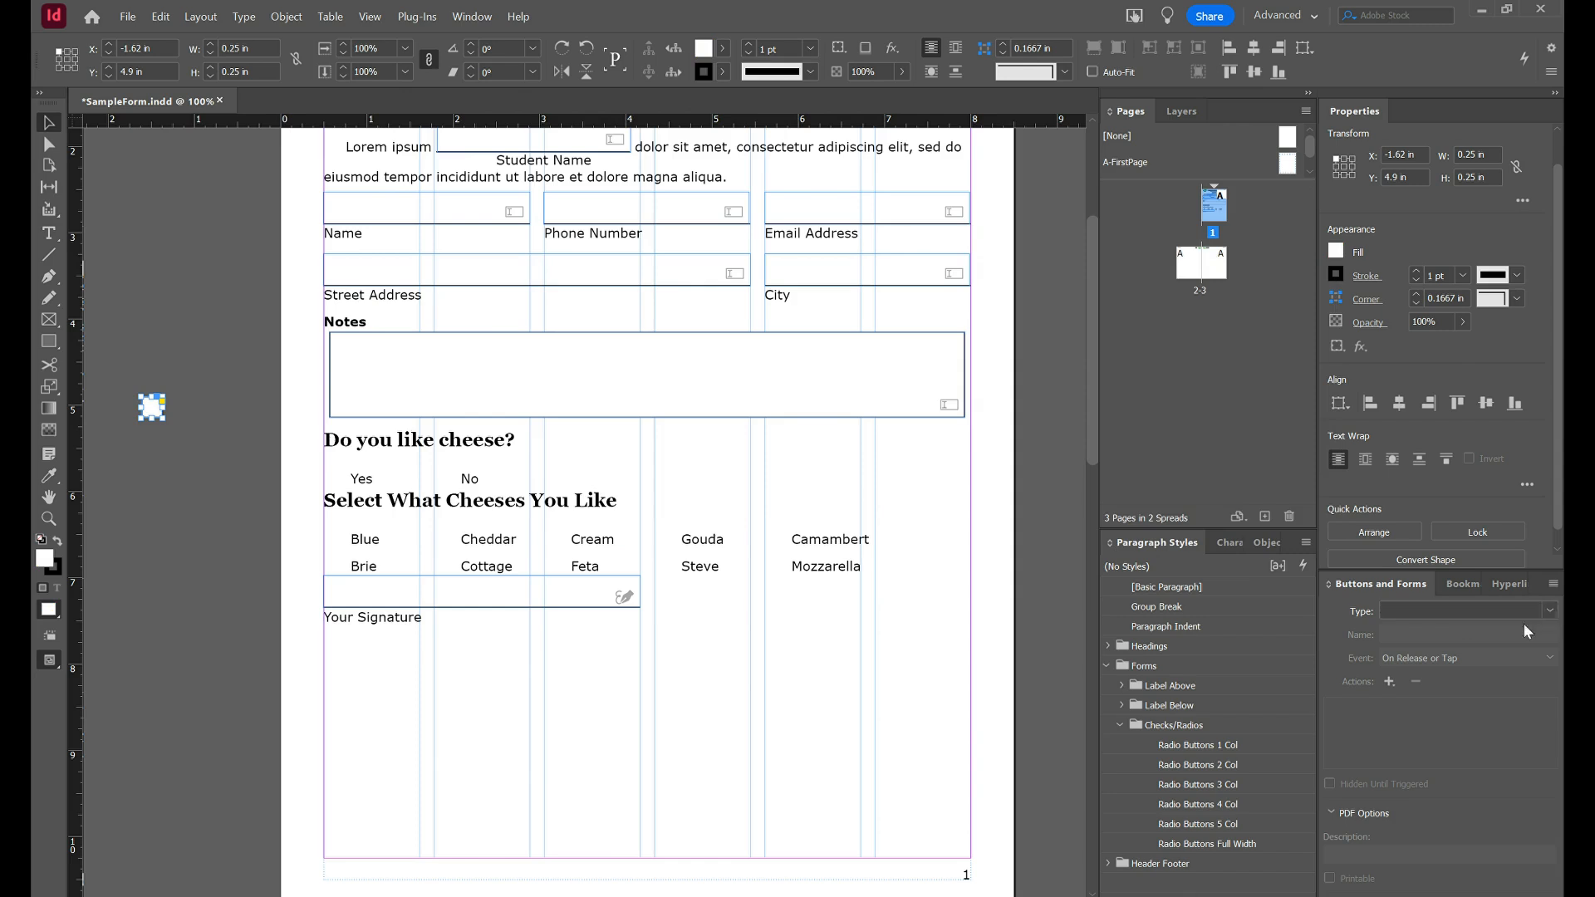
Make the square a Radio Button form field and Alt-drag a duplicate beside it.
click(1548, 607)
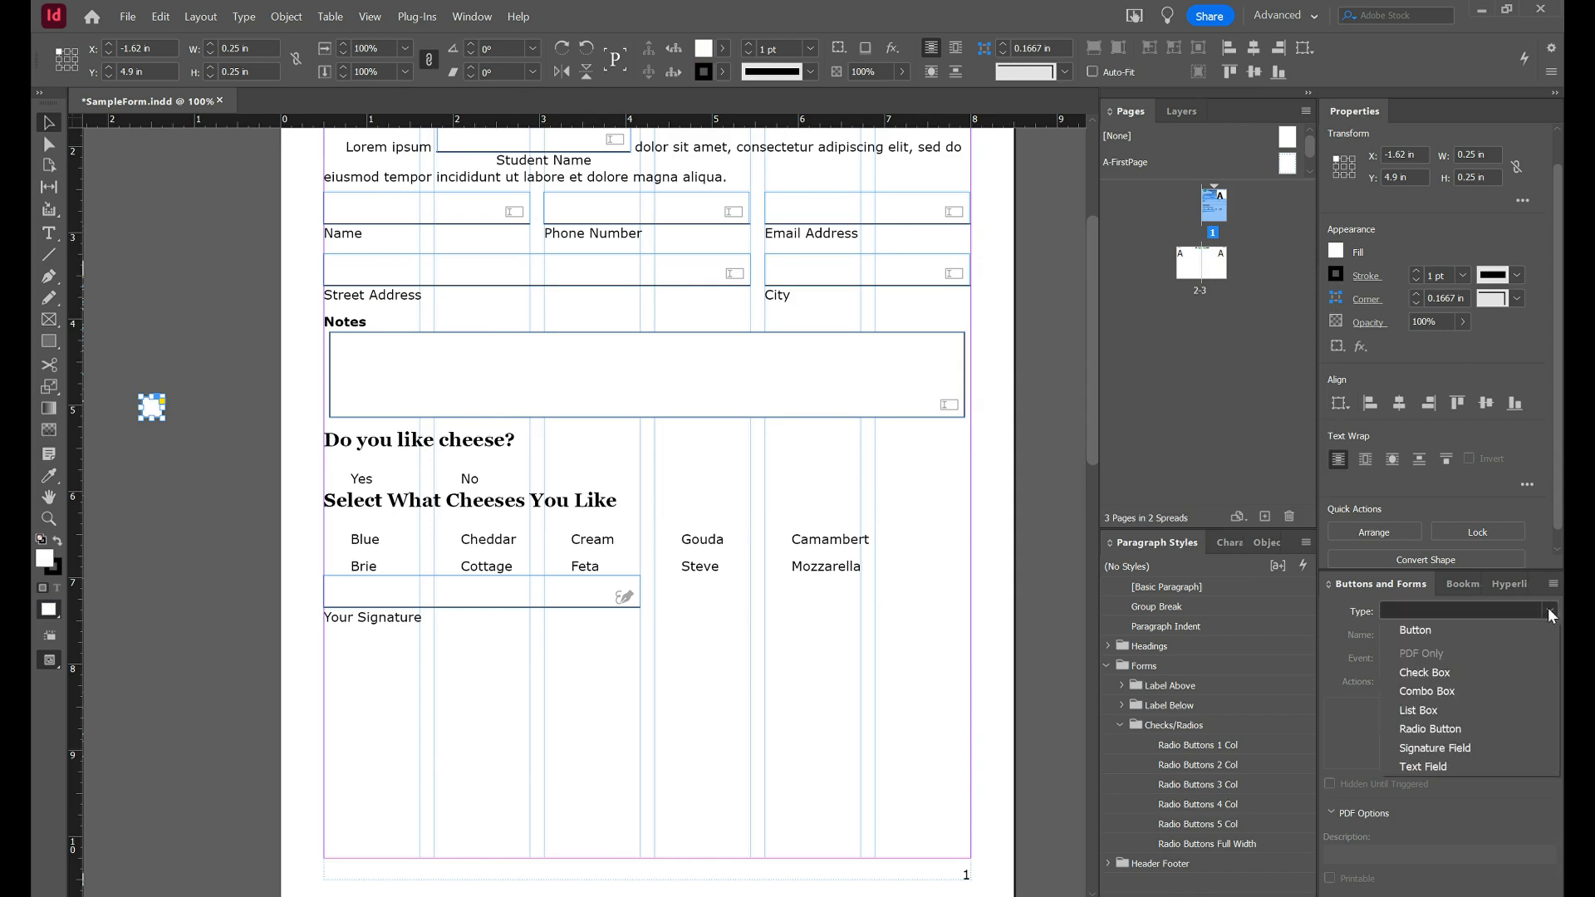
click(1464, 730)
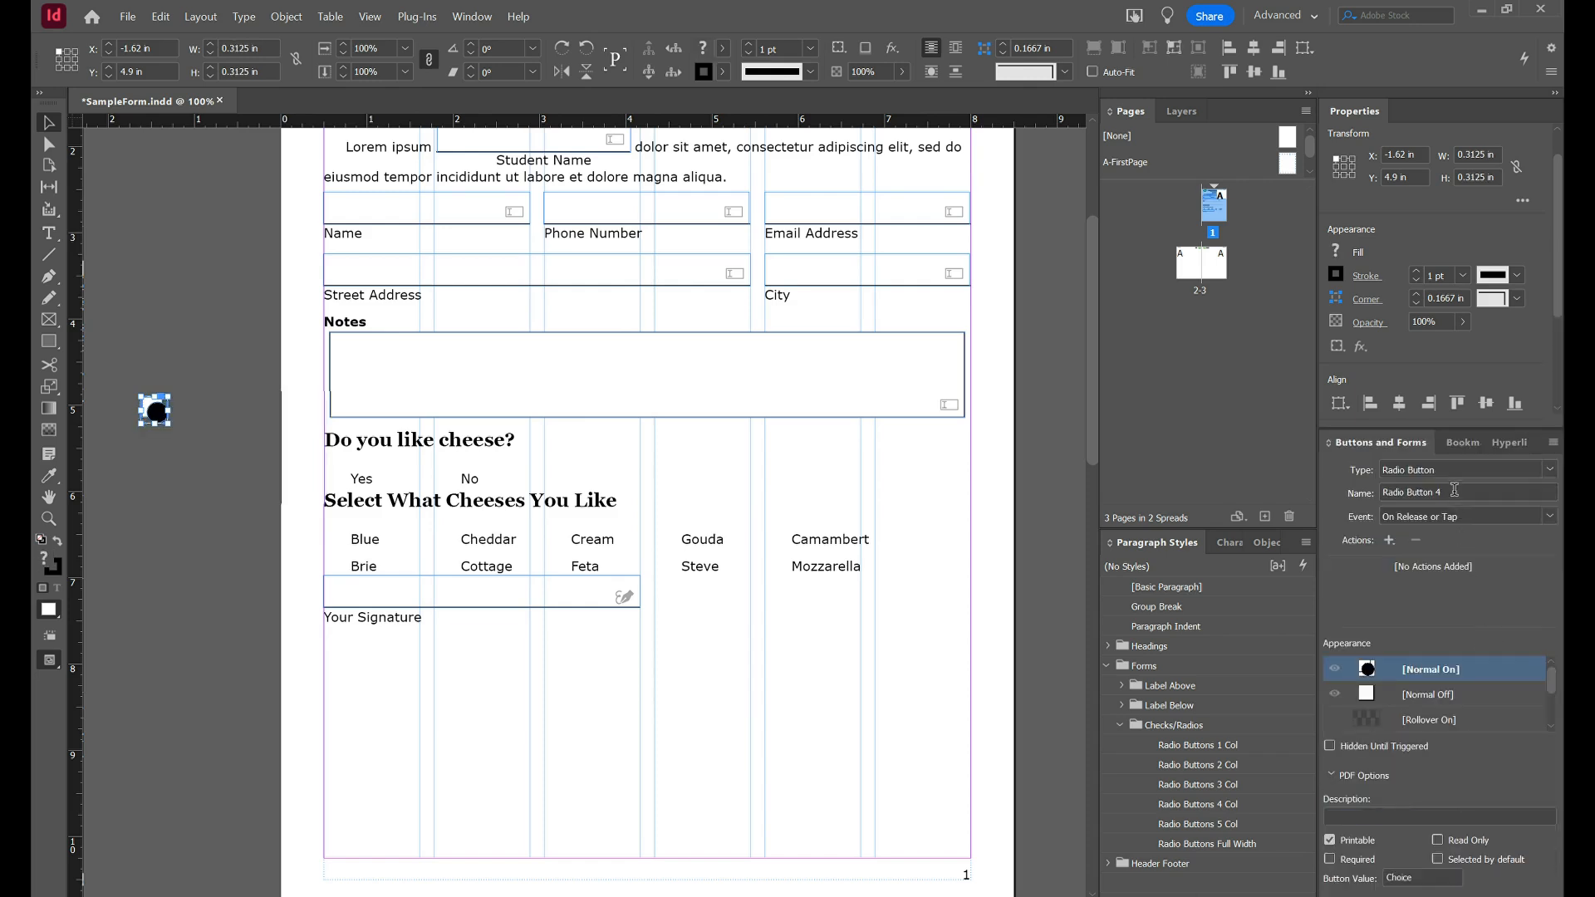
triple_click(1455, 490)
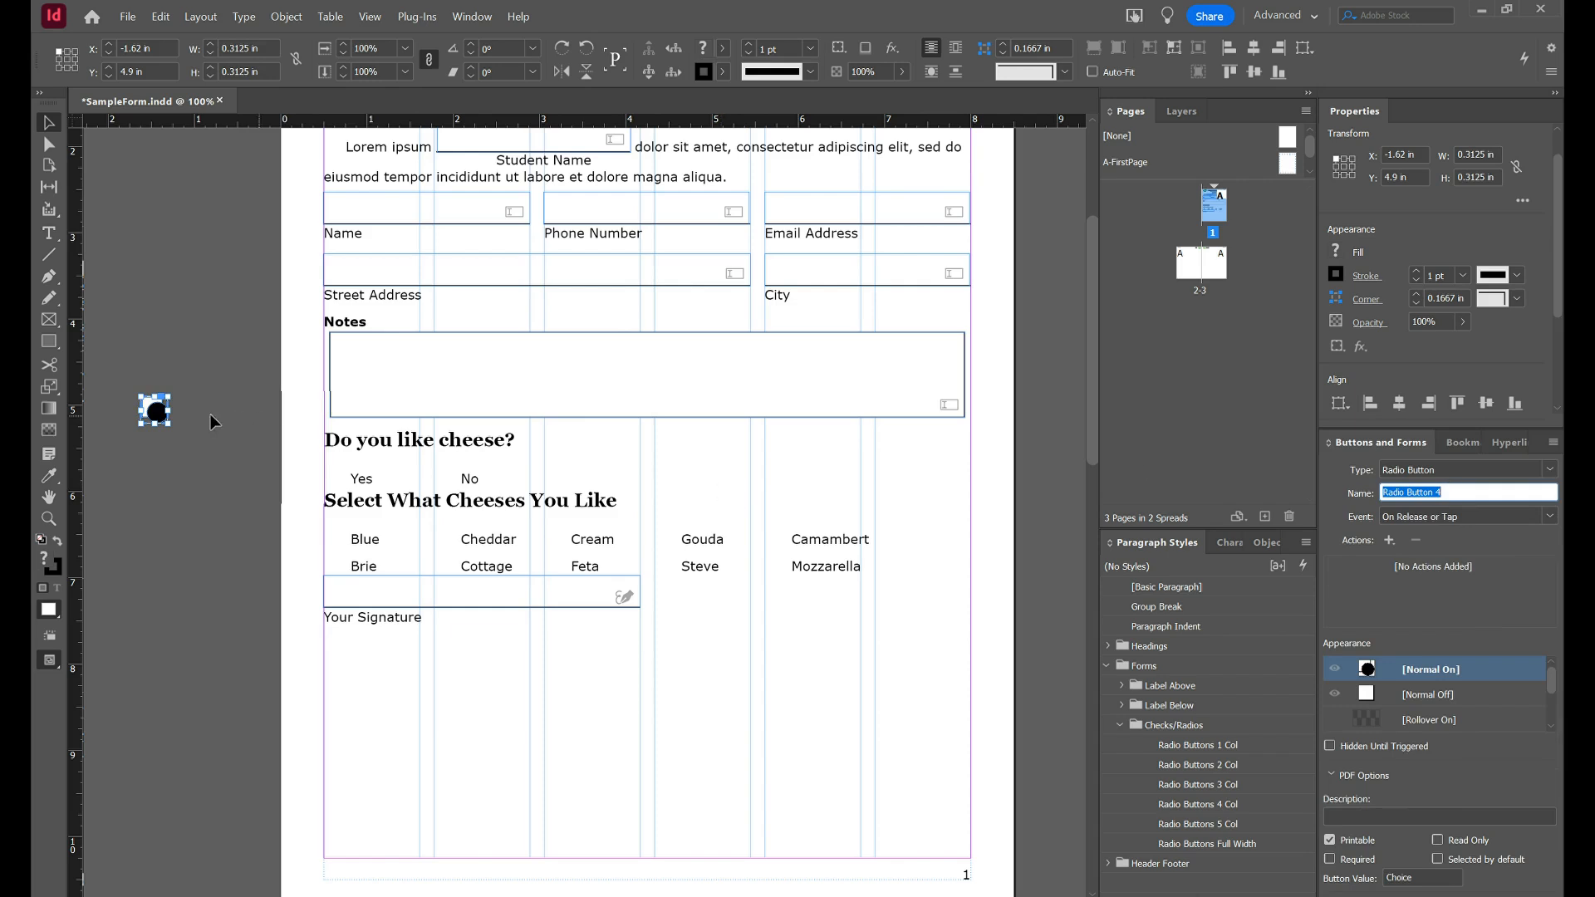
click(155, 413)
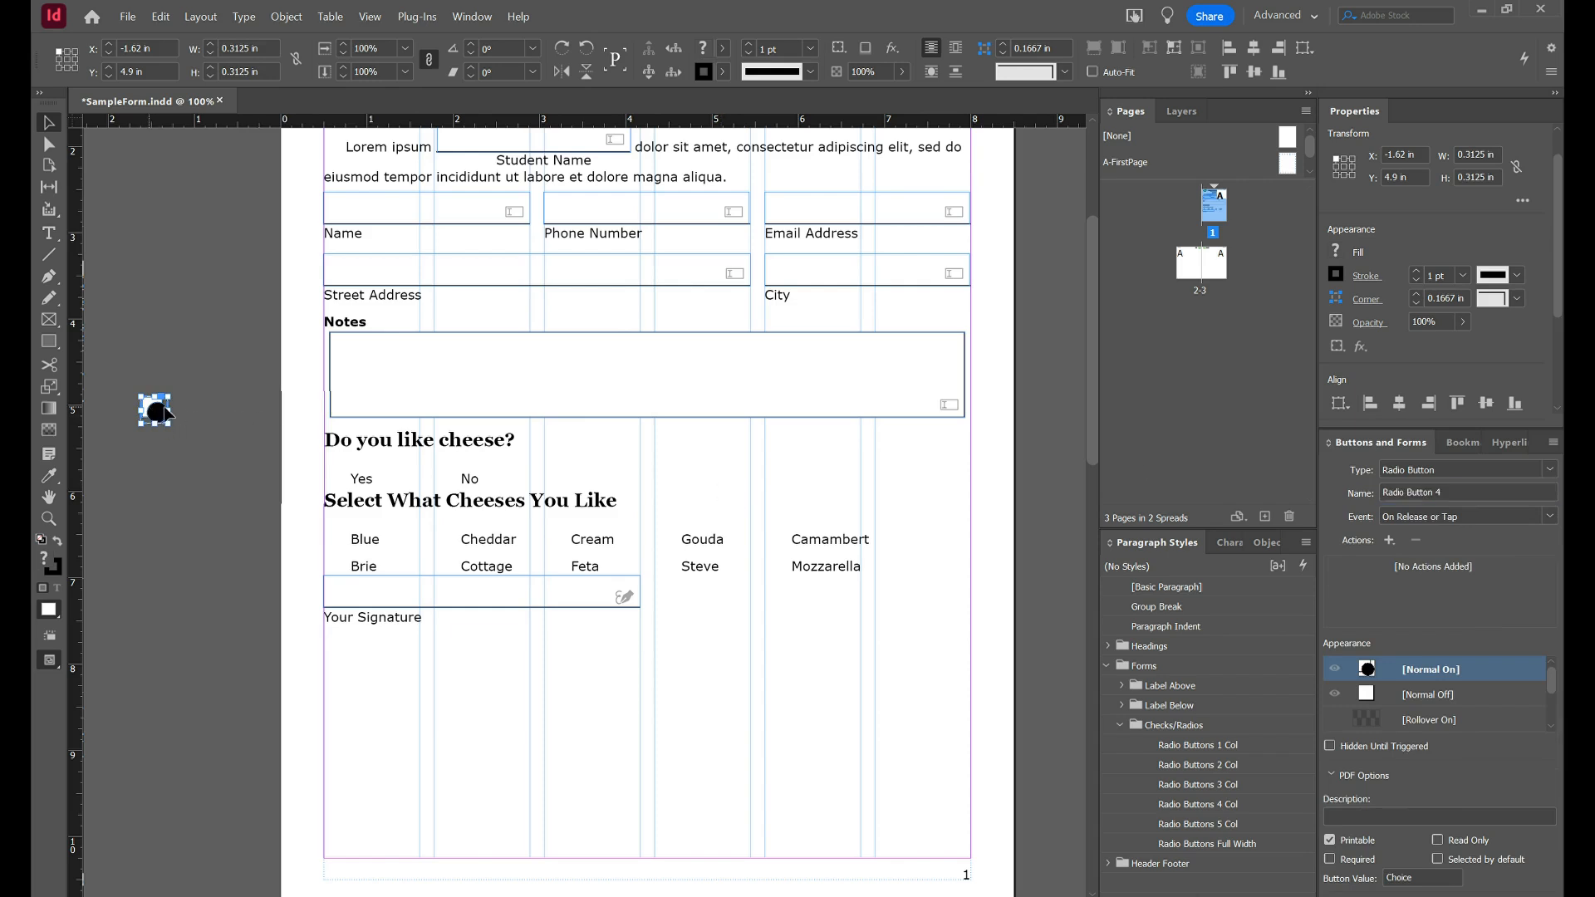
drag(154, 413, 130, 443)
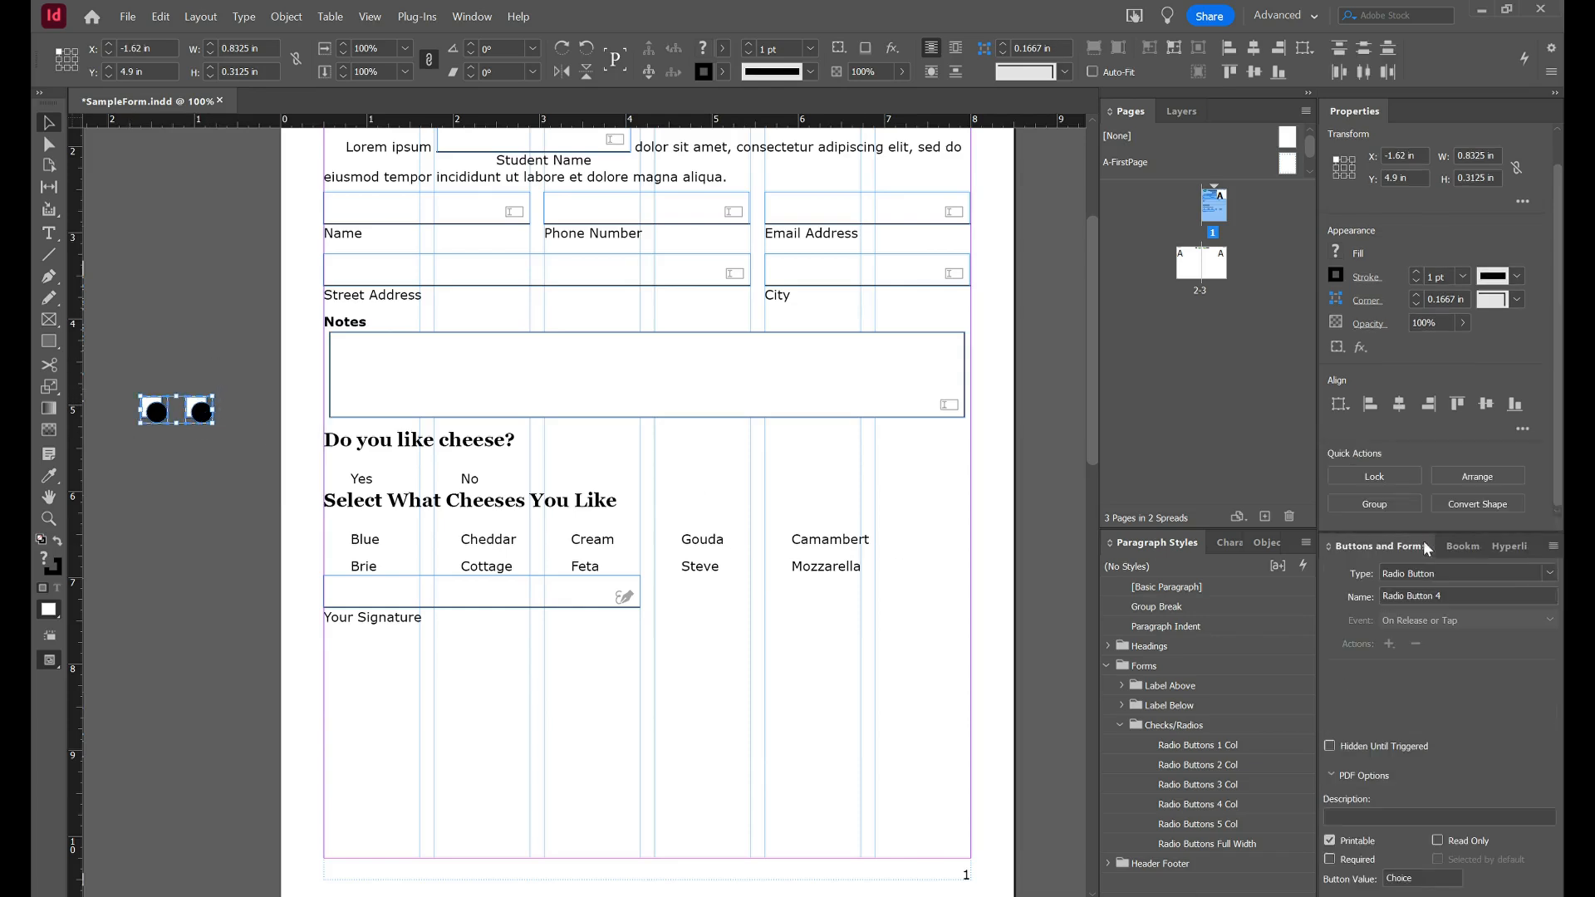
triple_click(1475, 592)
Name the radio pair CheeseYN with the description 'Do you like cheese?'.
text(Cheese)
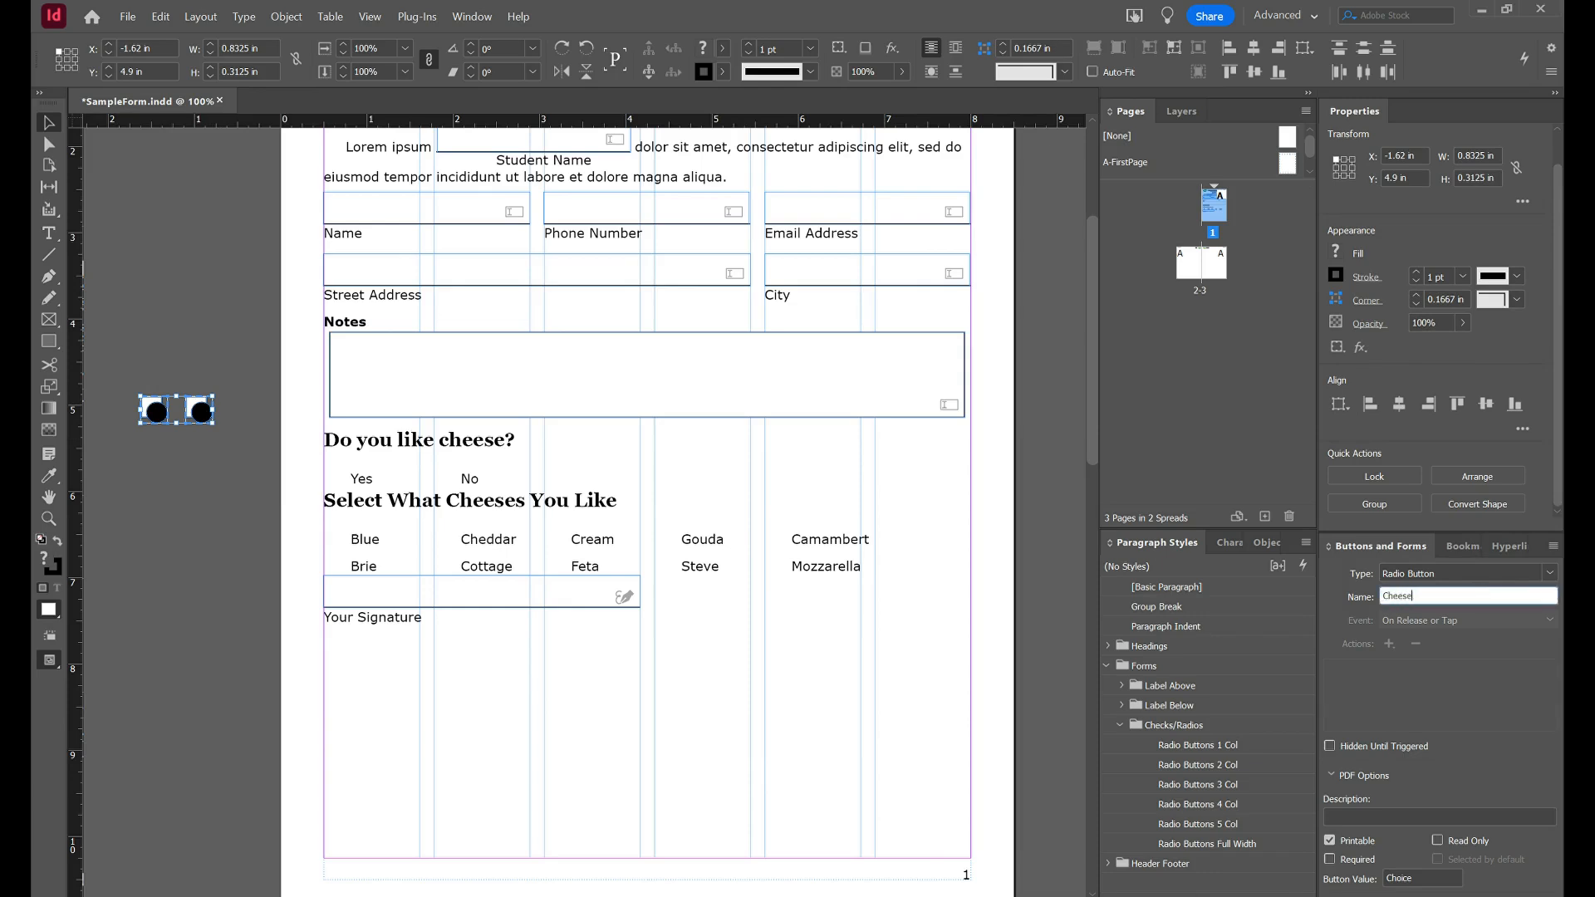
text(YN)
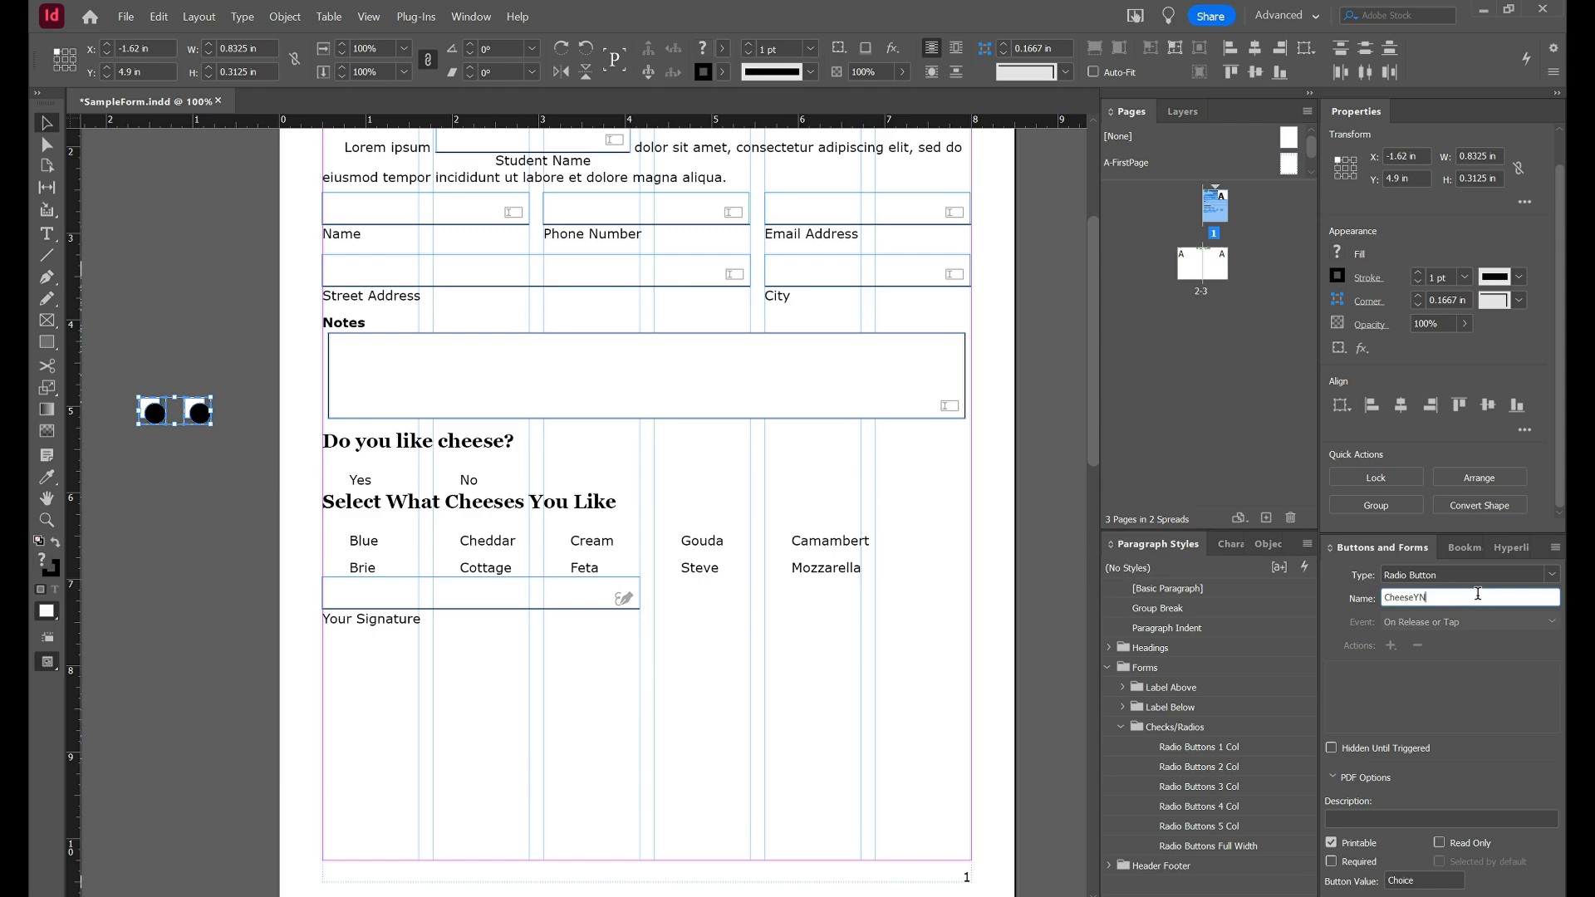
key(Tab)
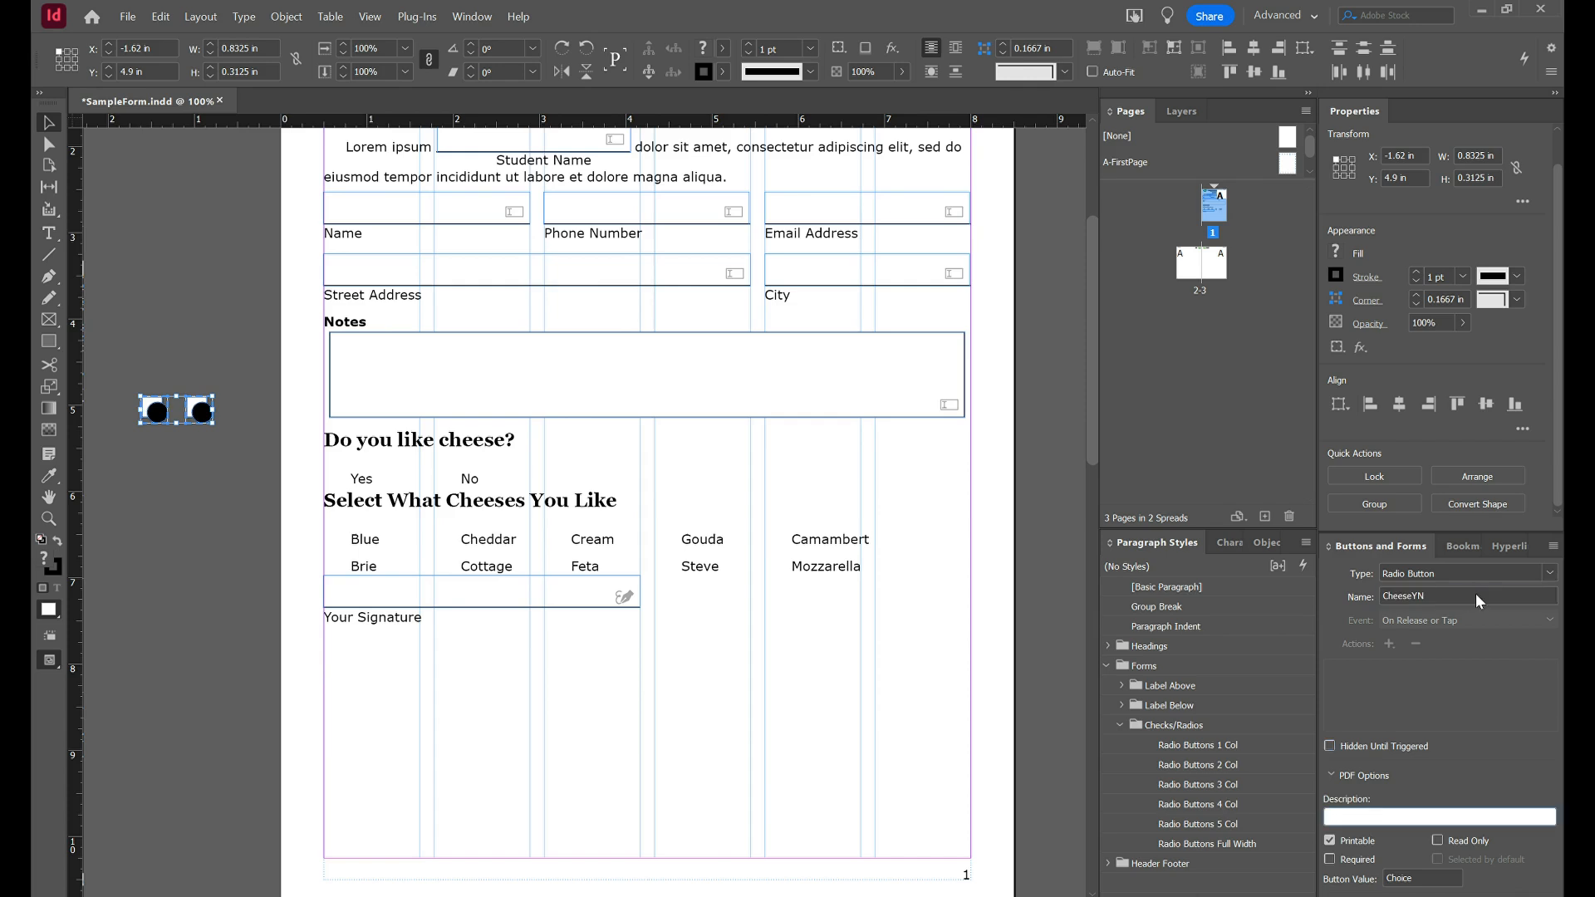
text(Do you like cheese?)
Give the left radio button the value 'Yes', then select the second button.
click(146, 337)
click(155, 409)
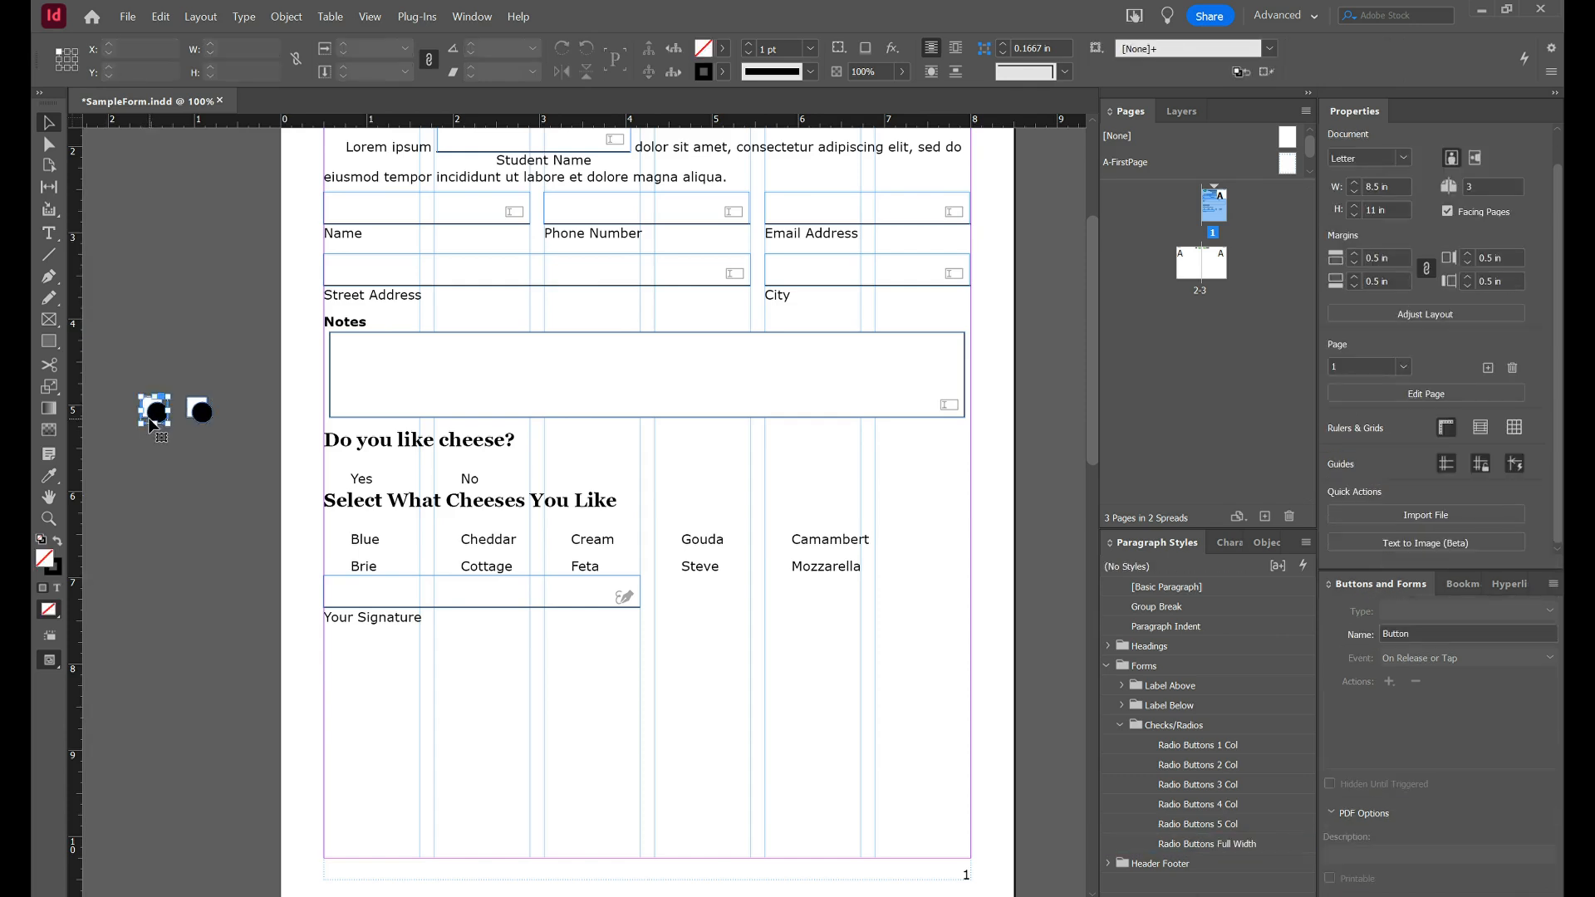
double_click(1429, 874)
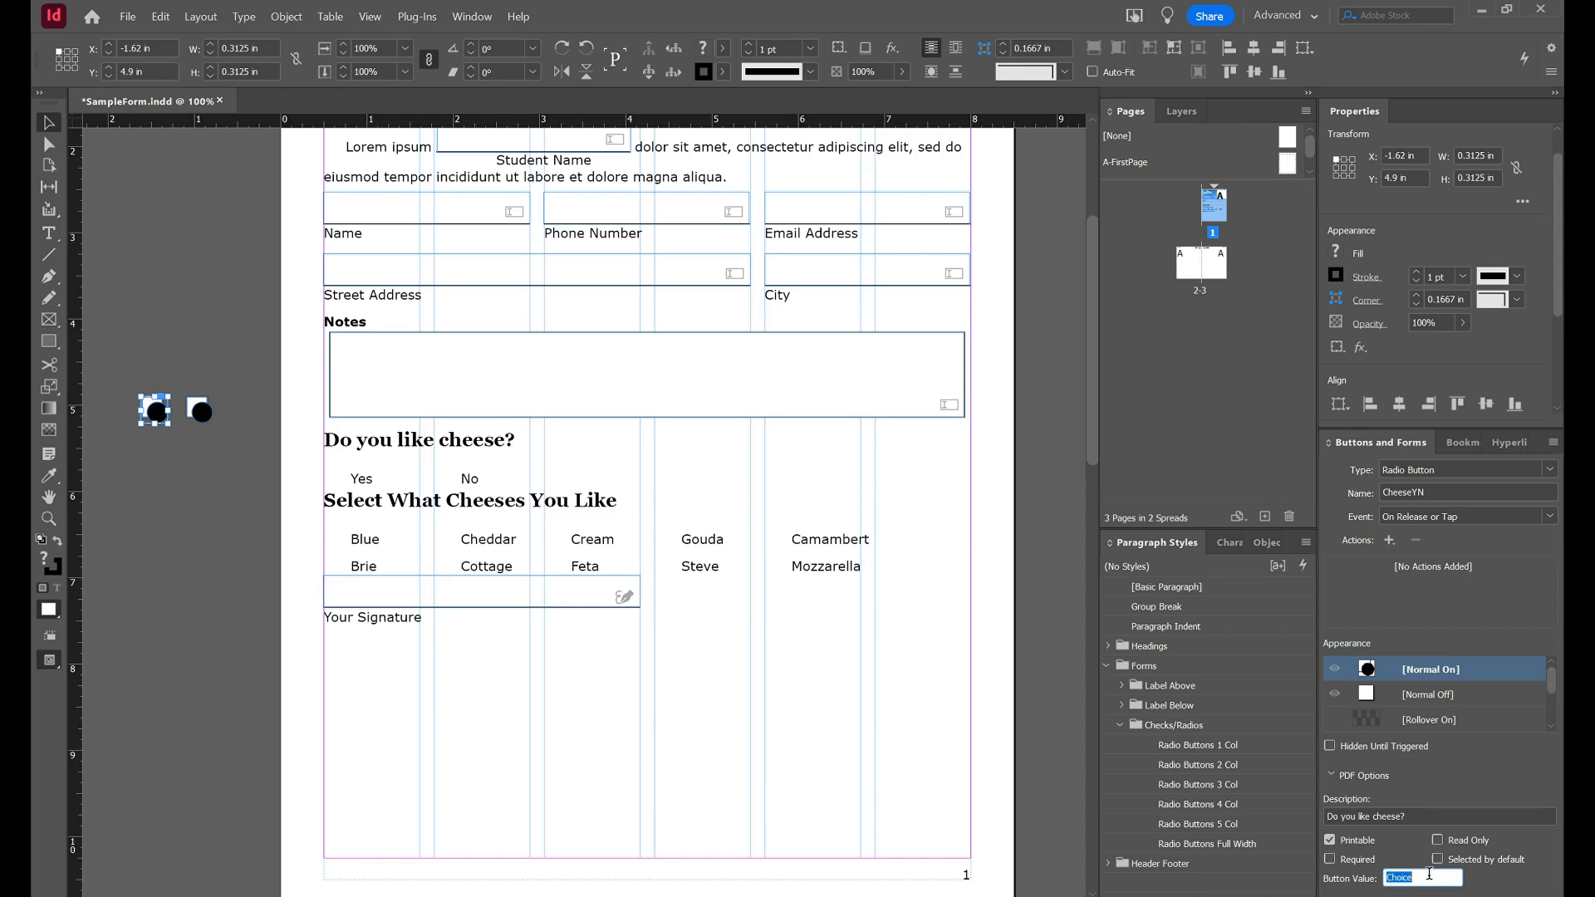
text(Yes)
click(199, 413)
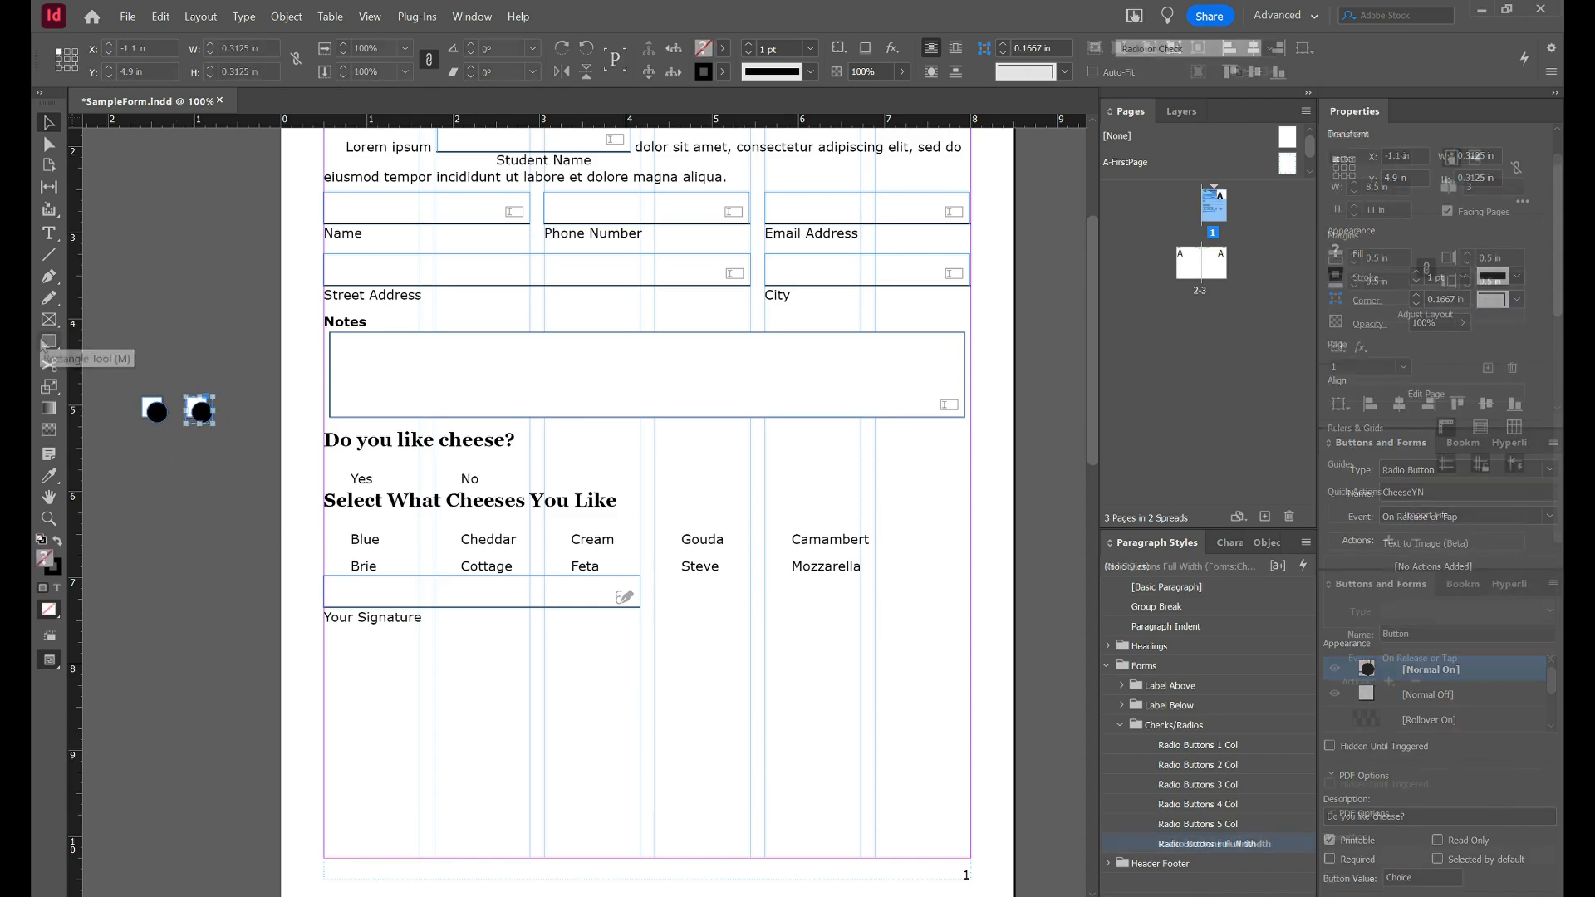
click(47, 341)
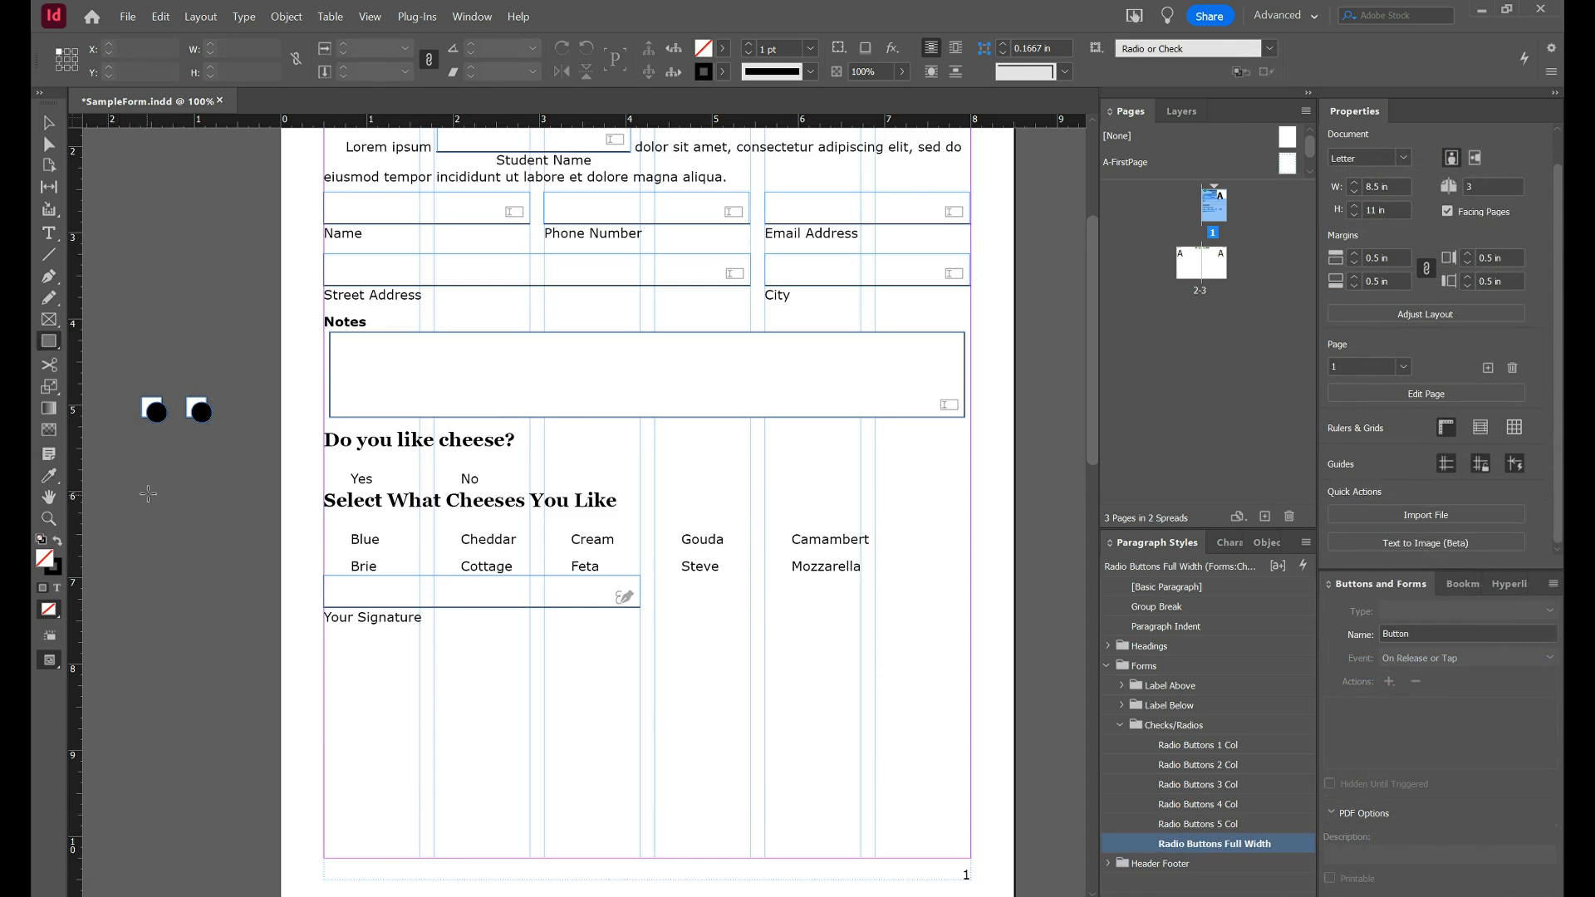
scroll(131, 496, left, 3)
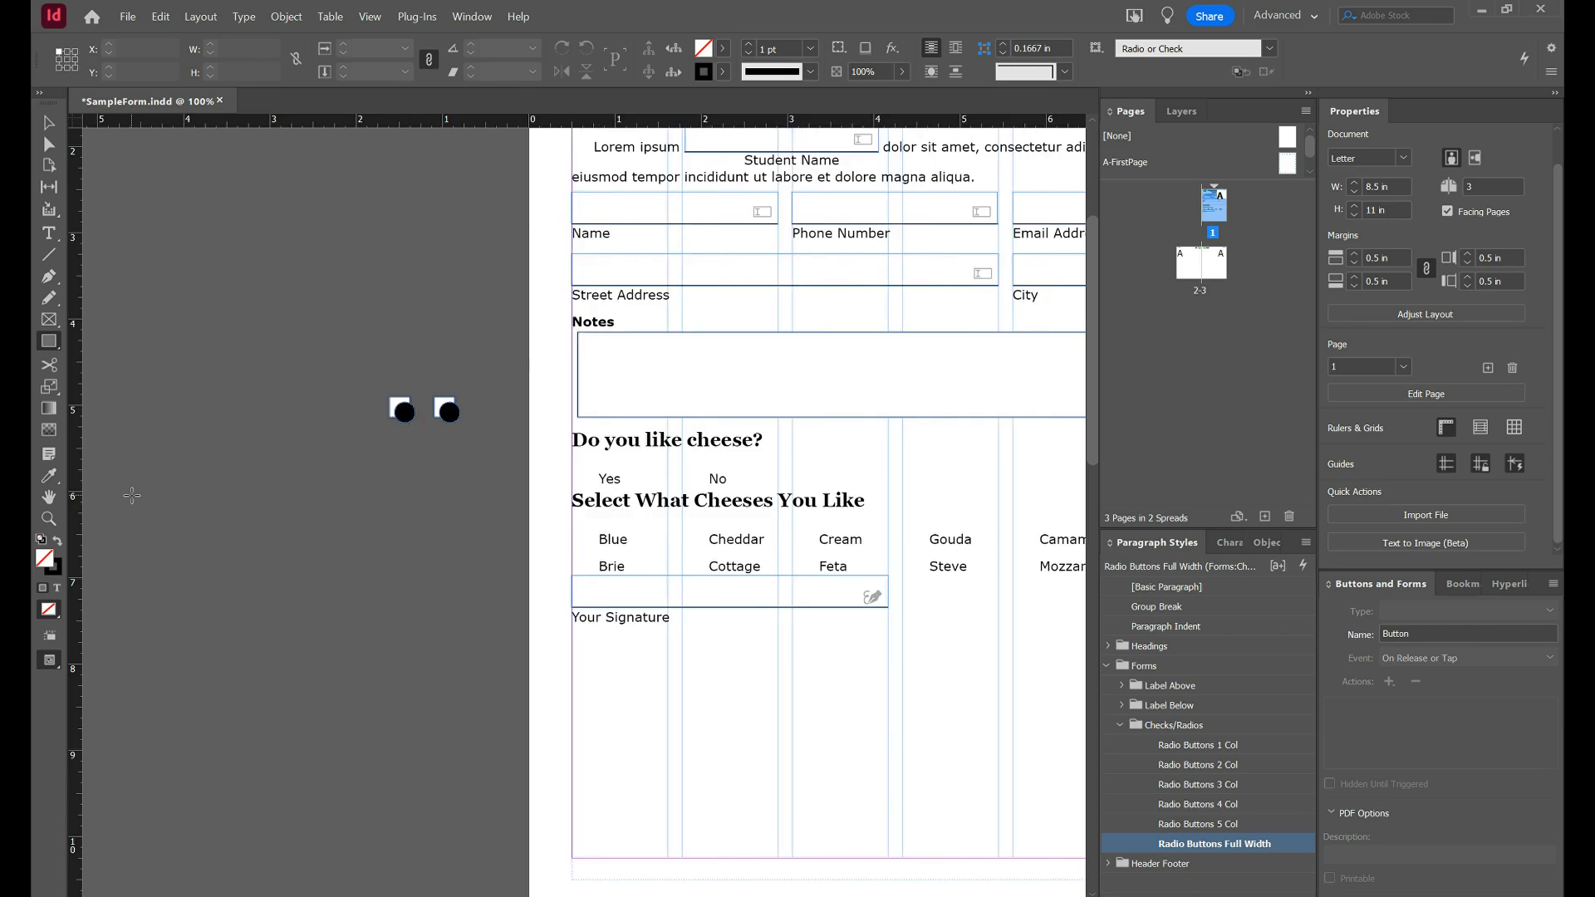
scroll(132, 496, right, 2)
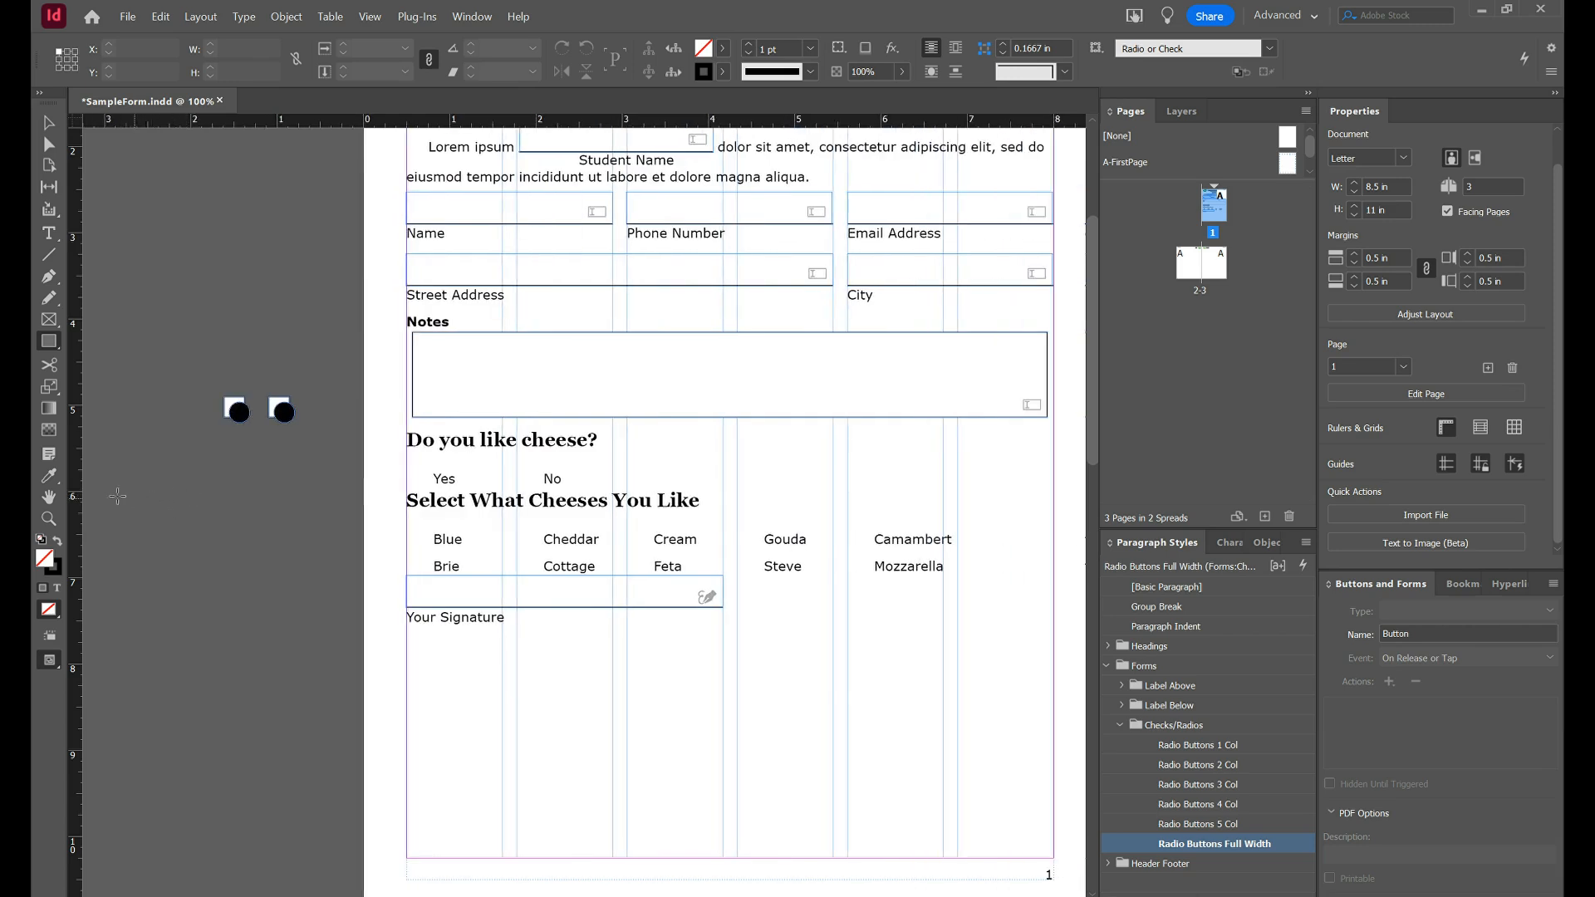
Draw a 0.25 in square and make it a Check Box field named Cheese01.
drag(113, 494, 134, 515)
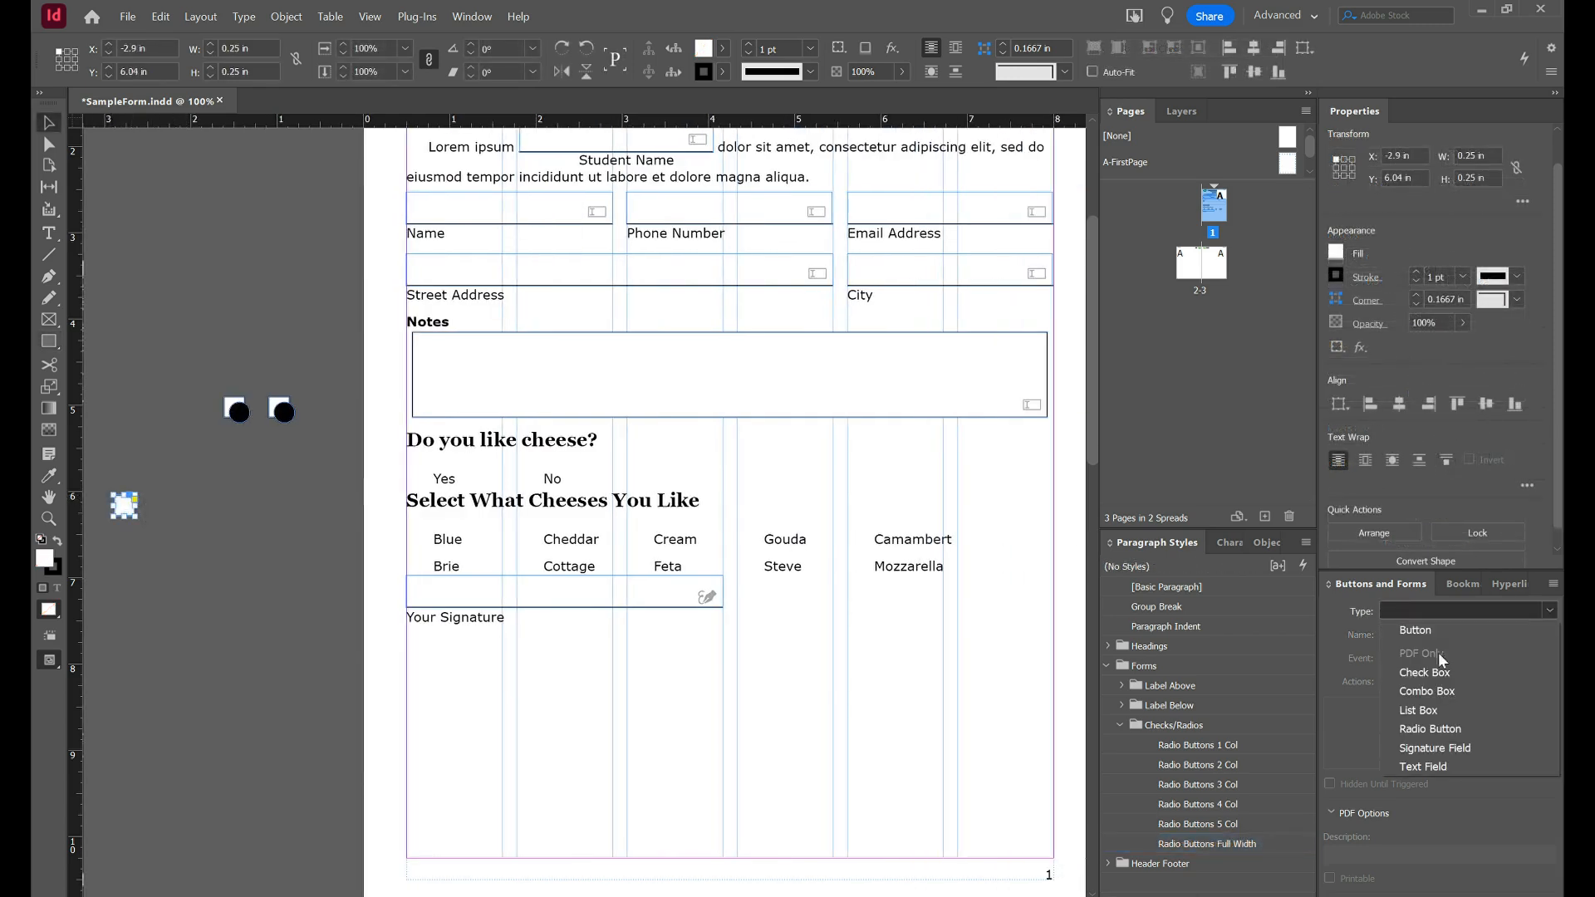
click(1447, 671)
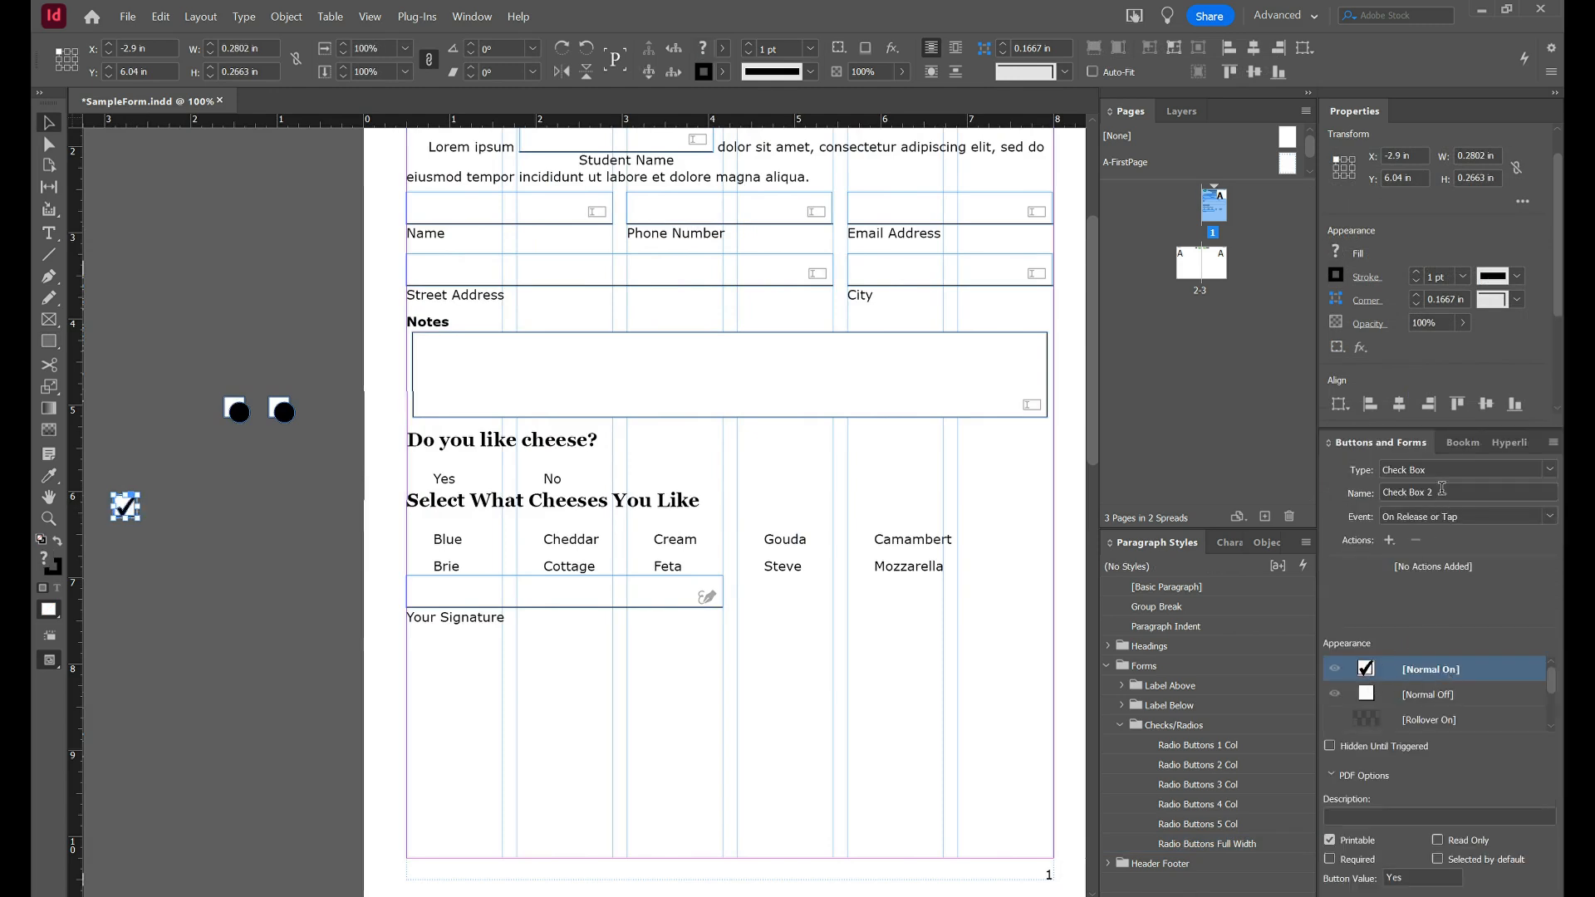
triple_click(1442, 490)
text(Ch)
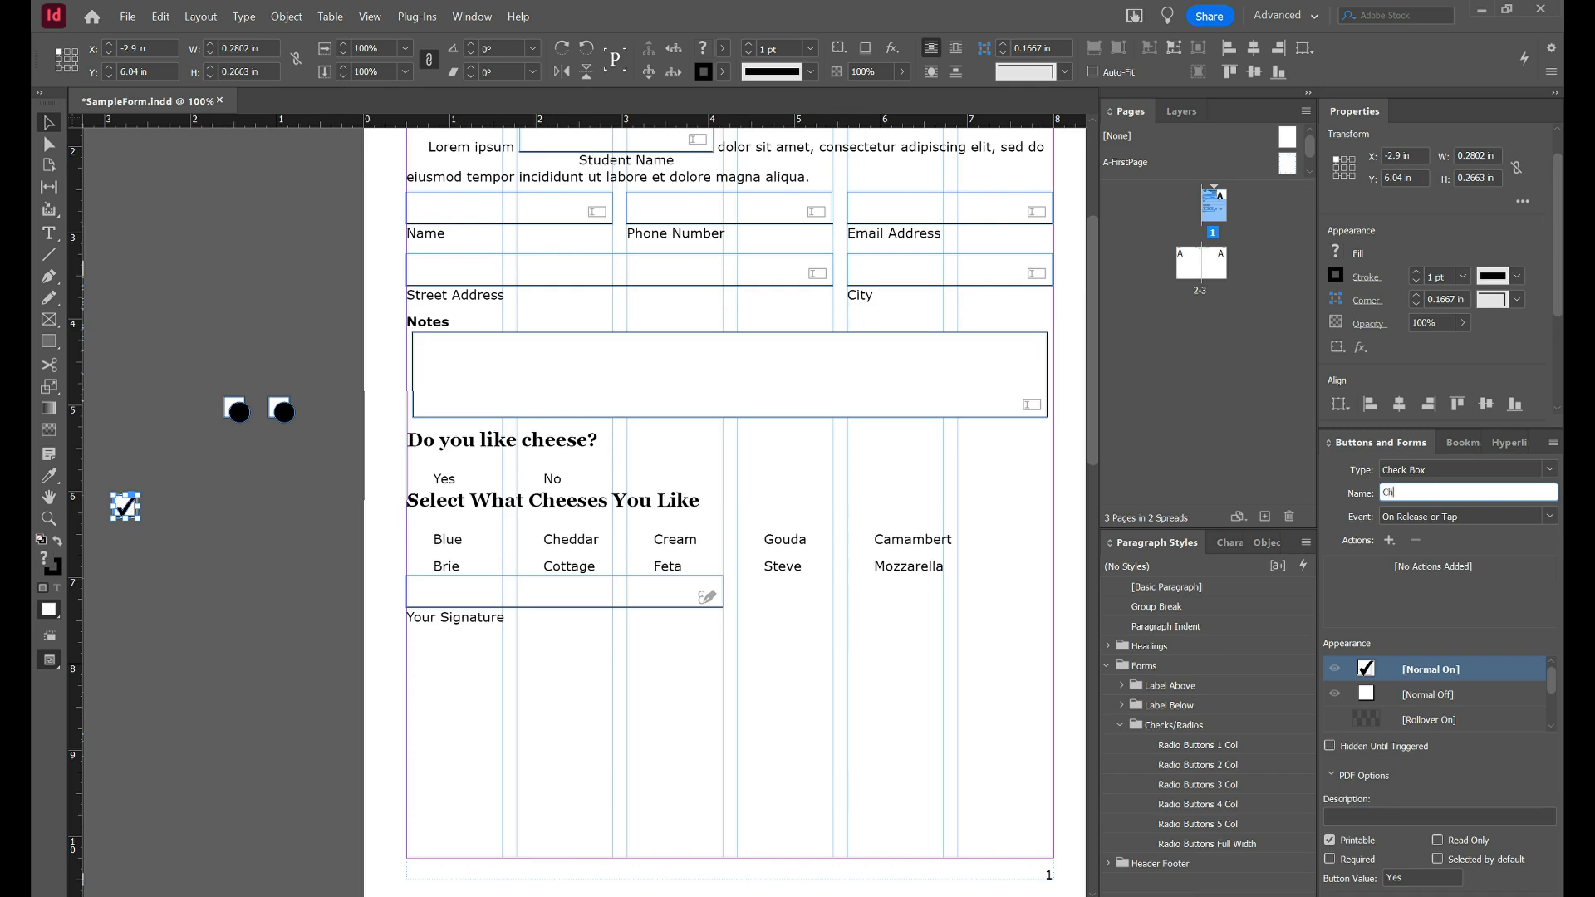
text(eese01)
key(Tab)
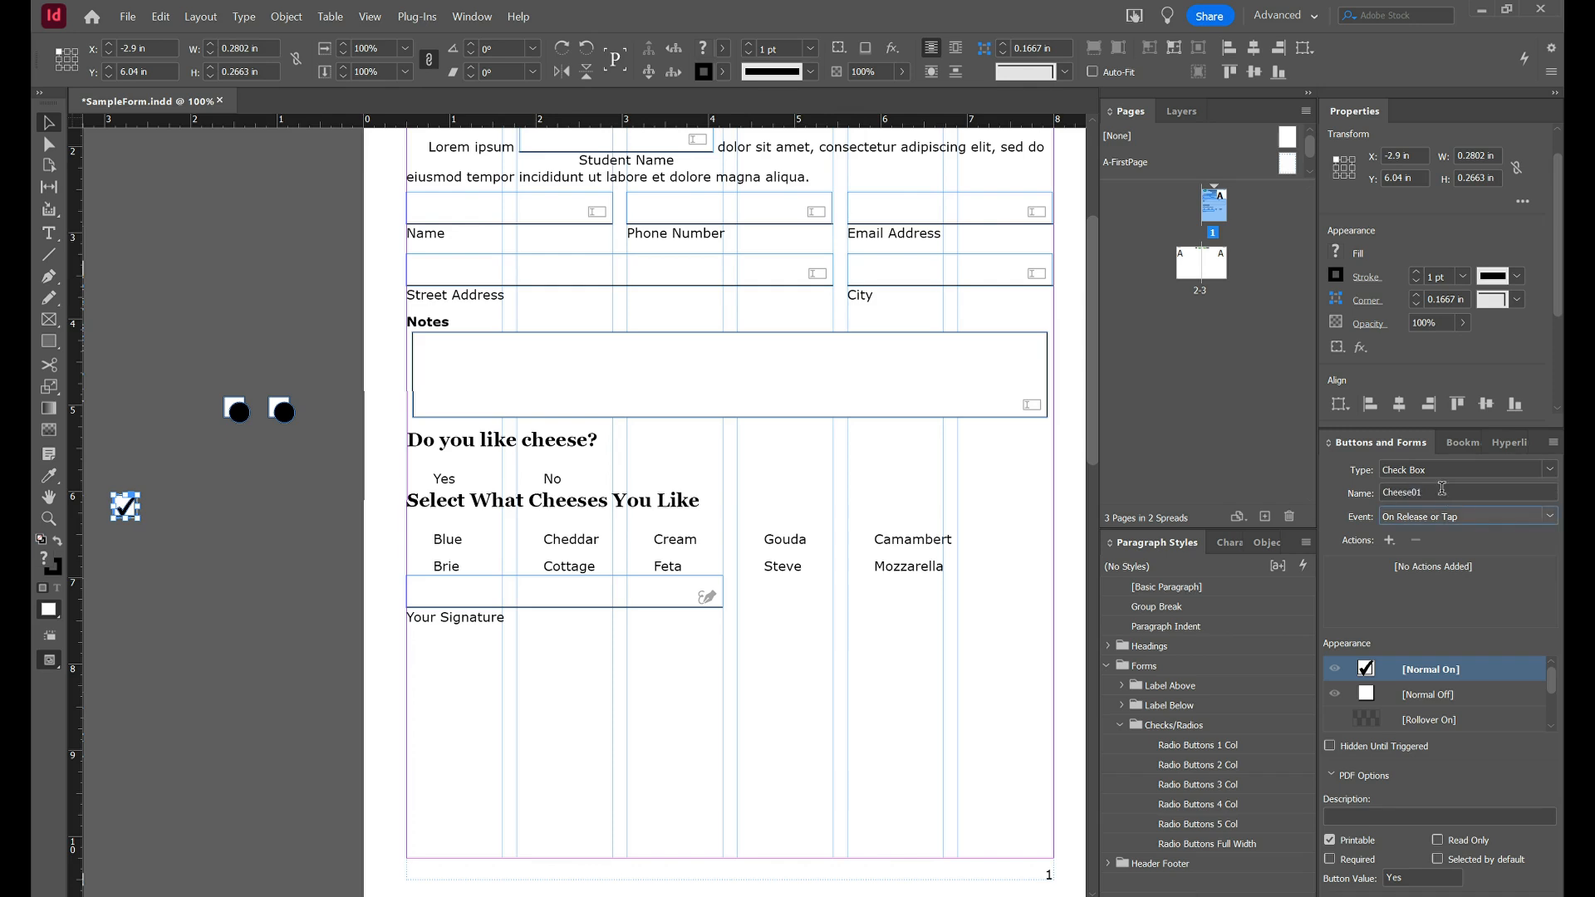
Alt-drag copies of the check box into rows and give Cheese01 the description 'Blue'.
click(129, 513)
drag(128, 513, 279, 517)
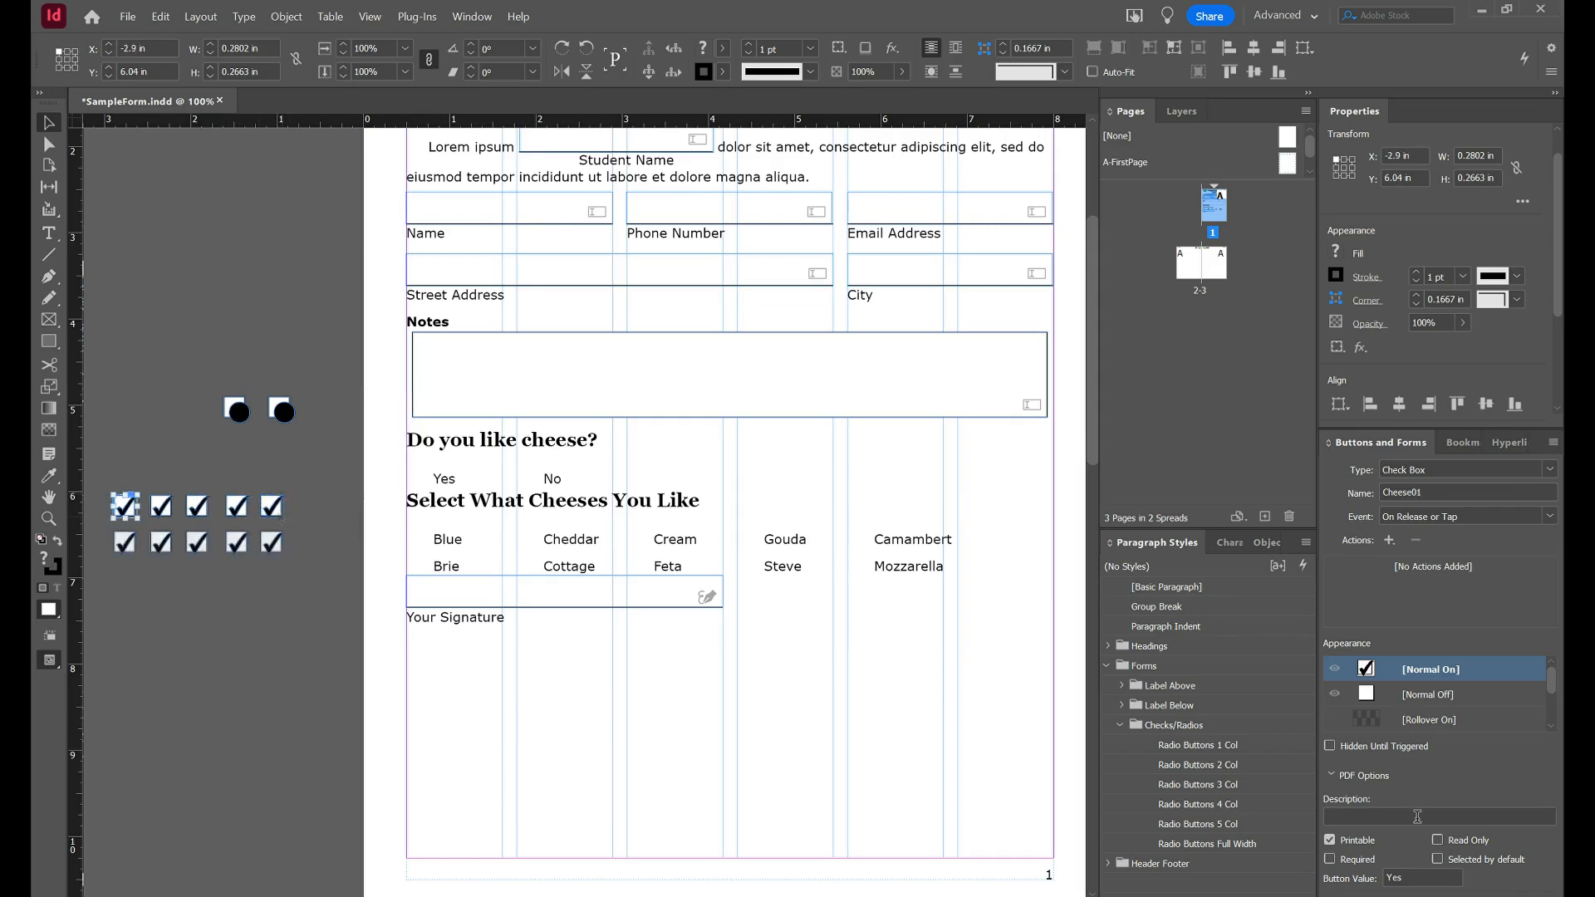
click(1440, 816)
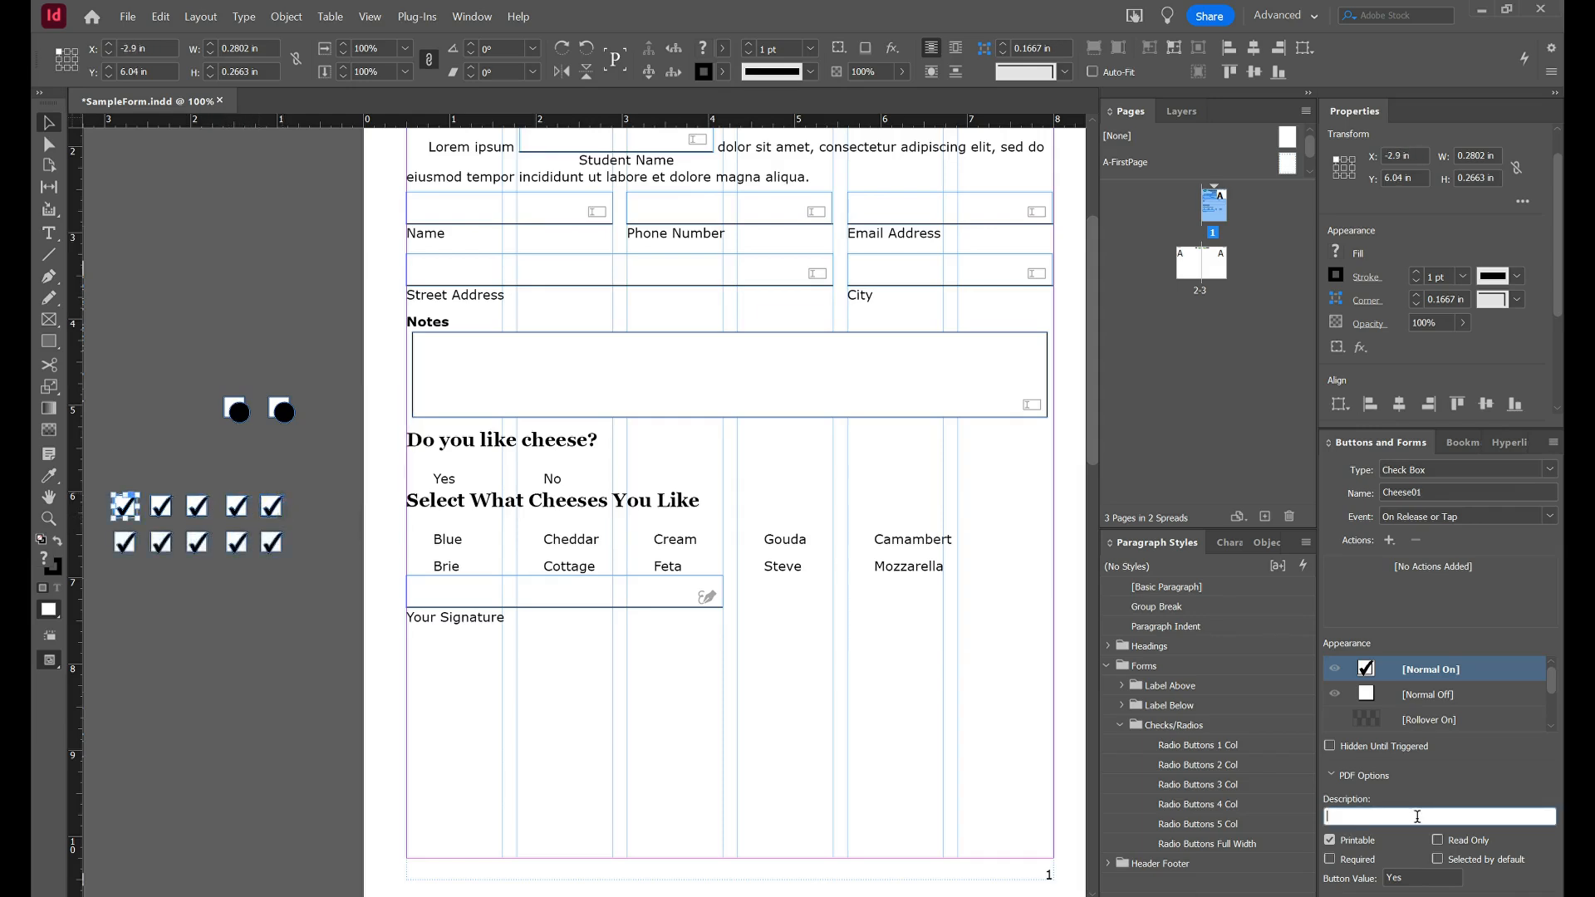
text(Blue)
click(159, 512)
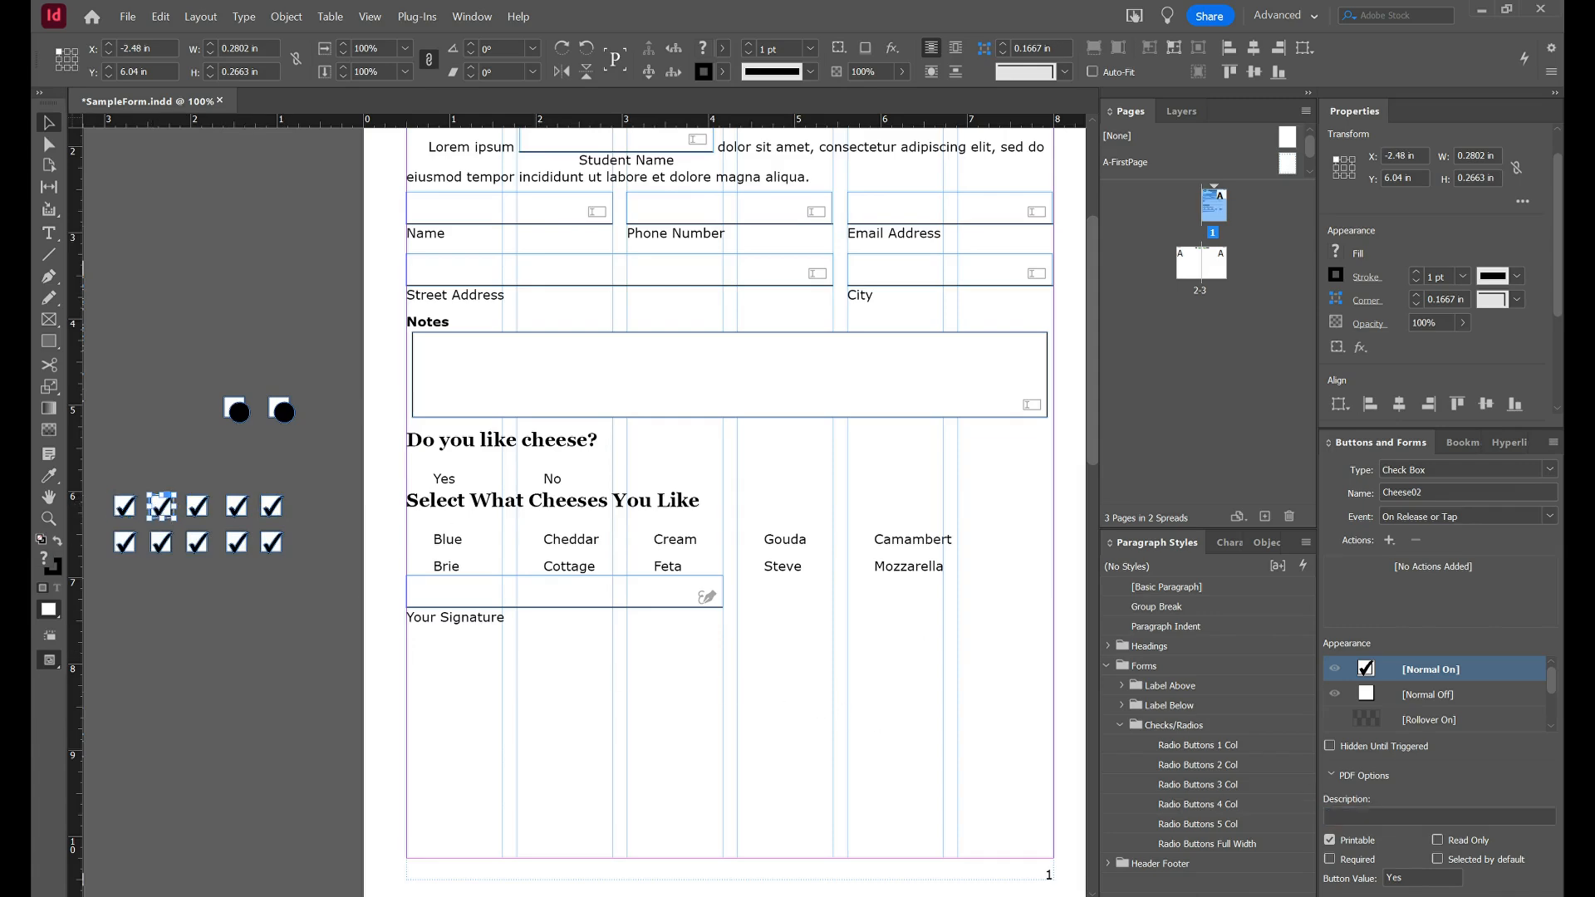
click(1414, 814)
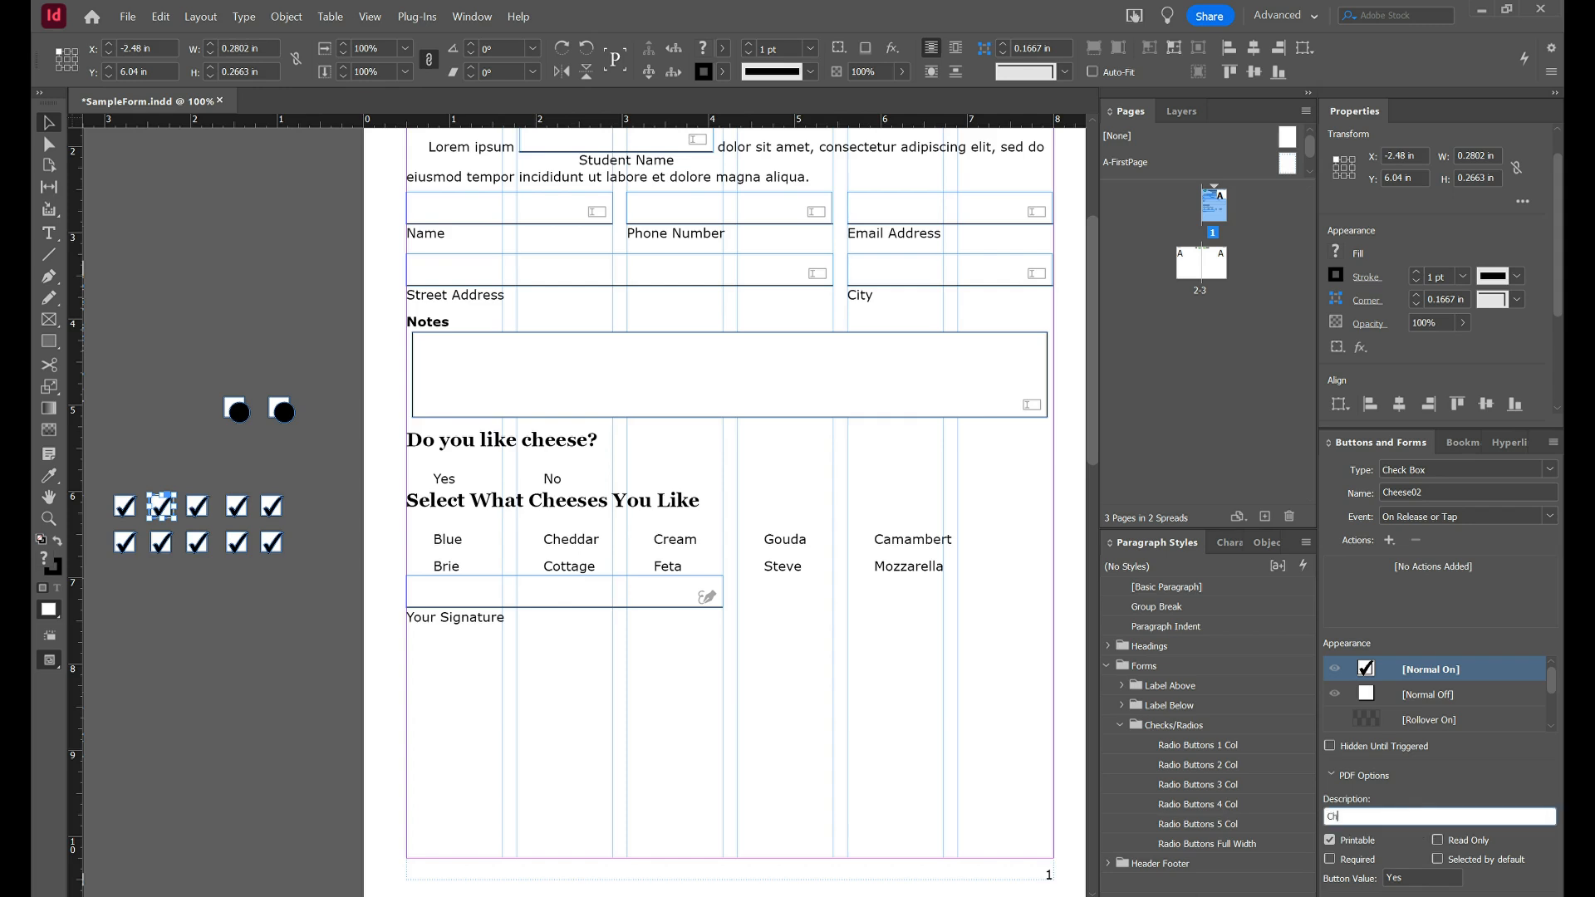
click(238, 410)
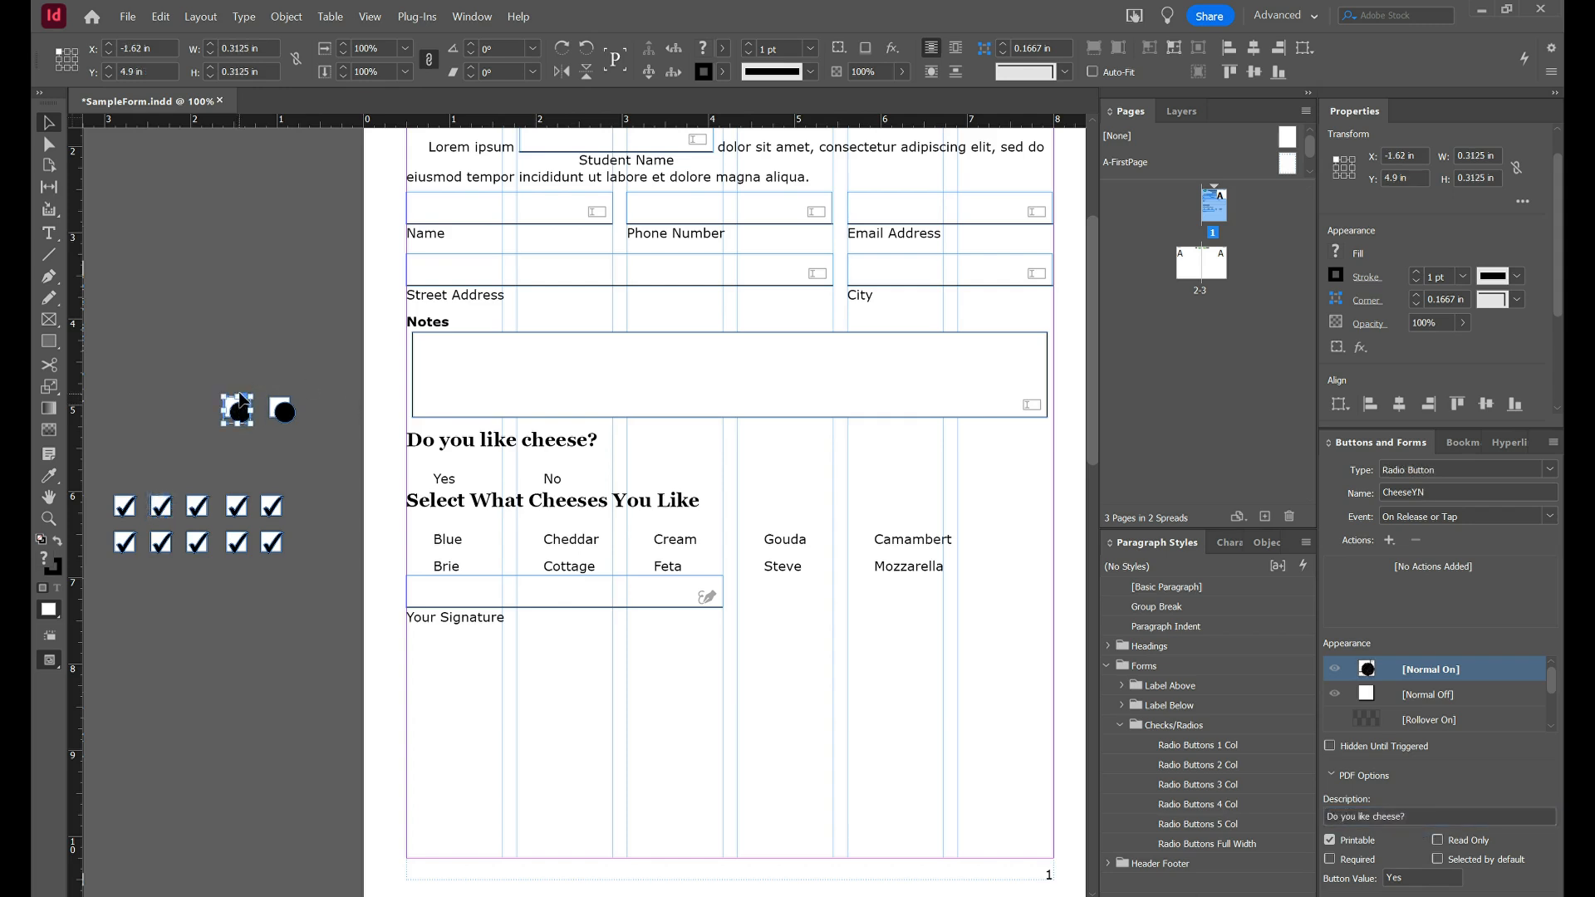
Anchor the radio buttons beside Yes and No and the check box beside Brie, applying the Radio or Check object style.
drag(244, 397, 456, 475)
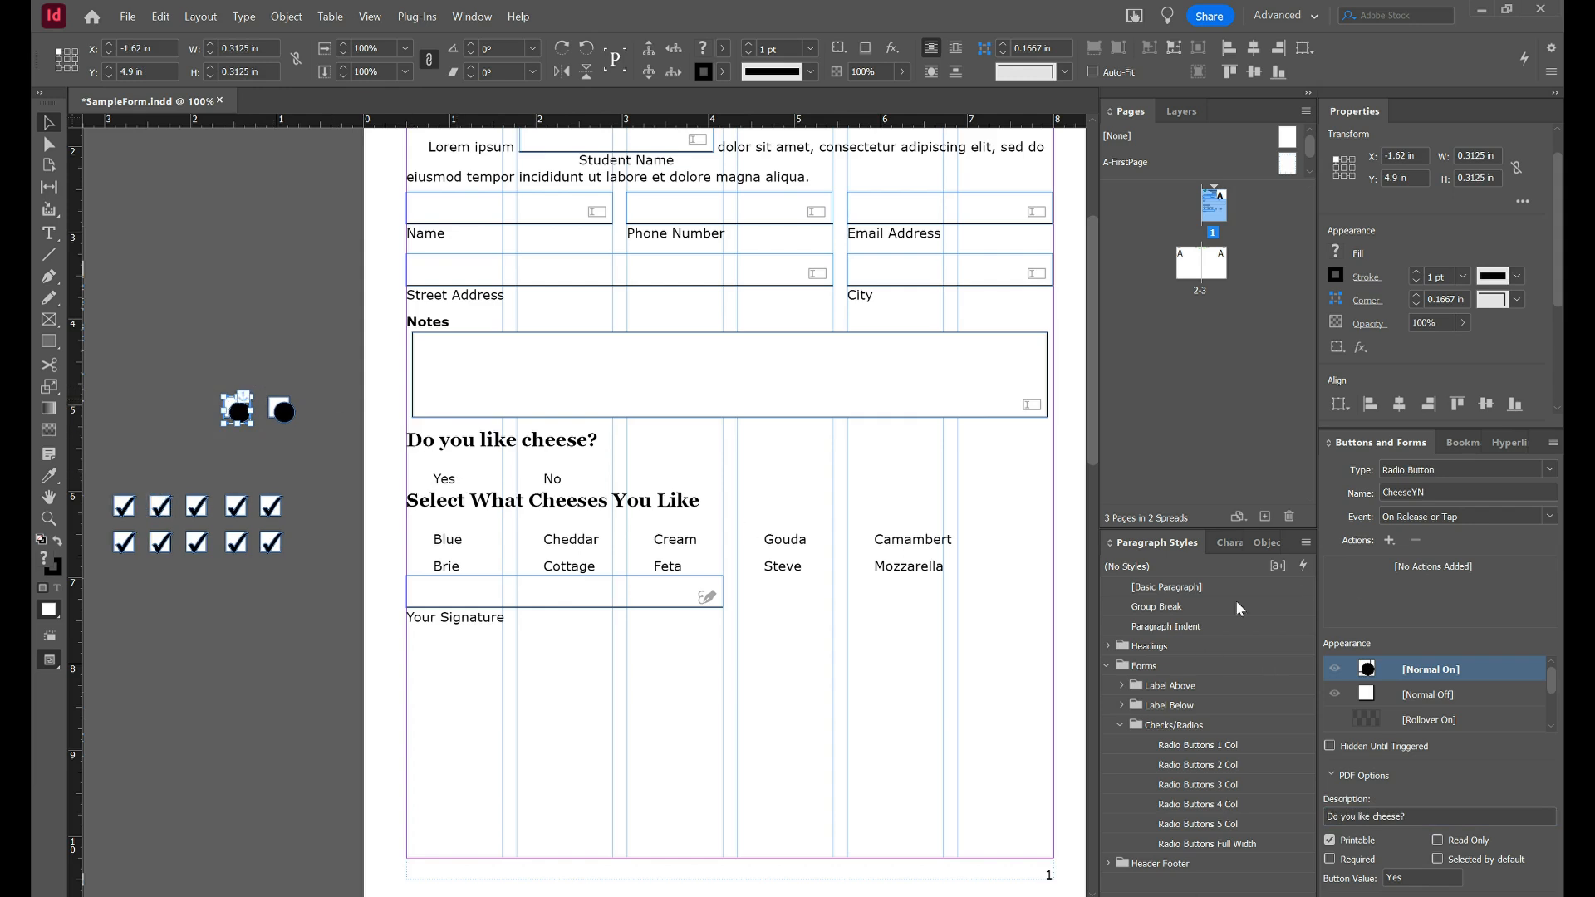
click(1266, 543)
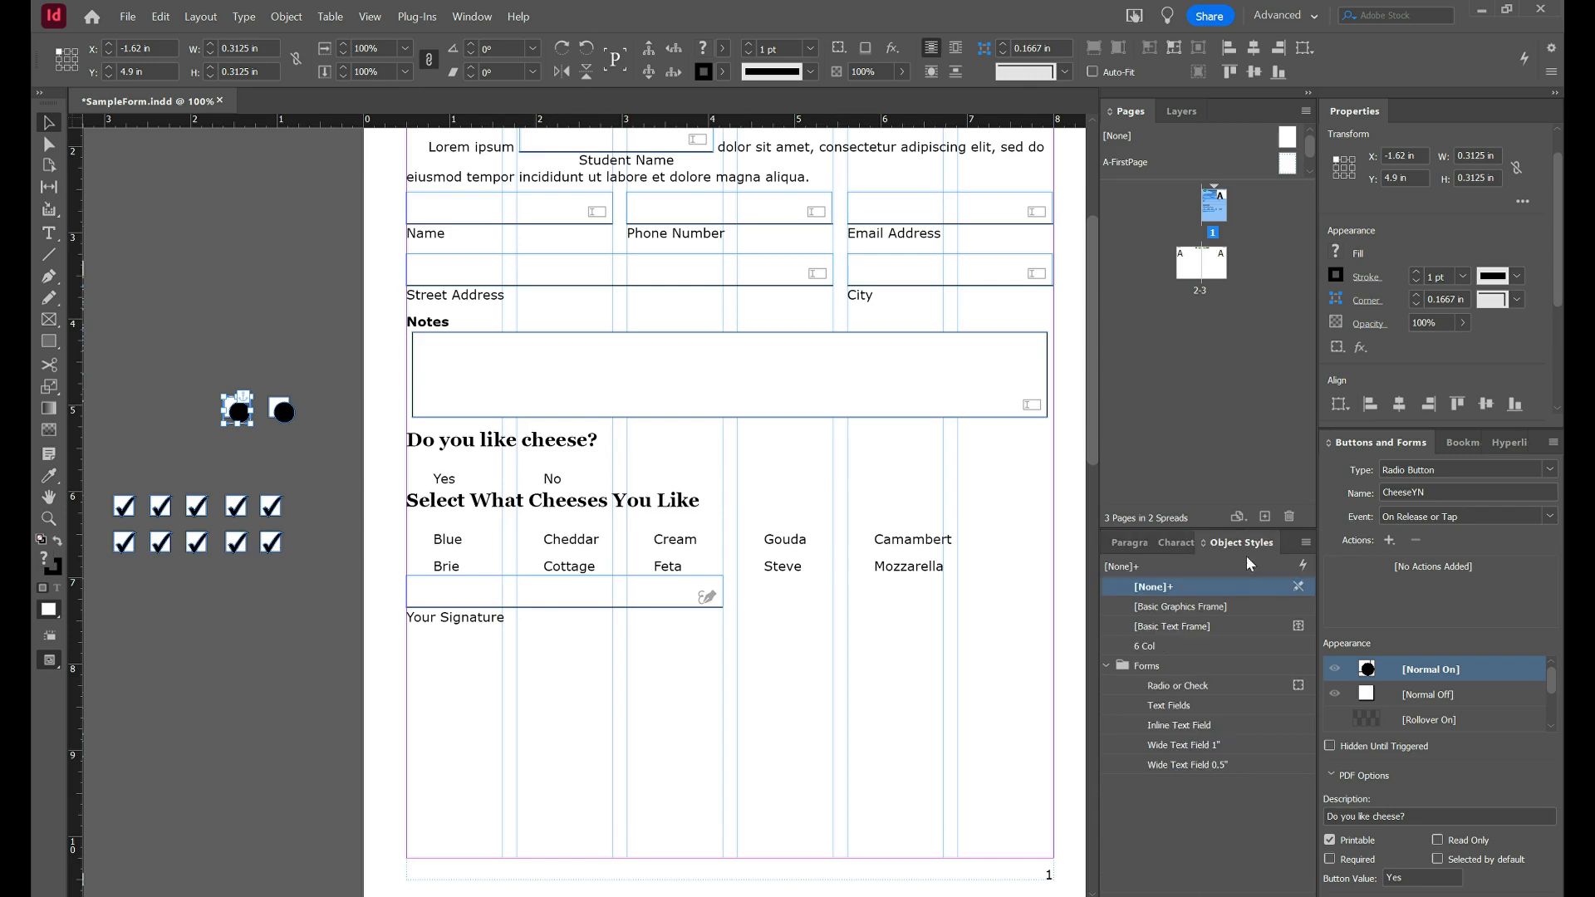
click(1167, 689)
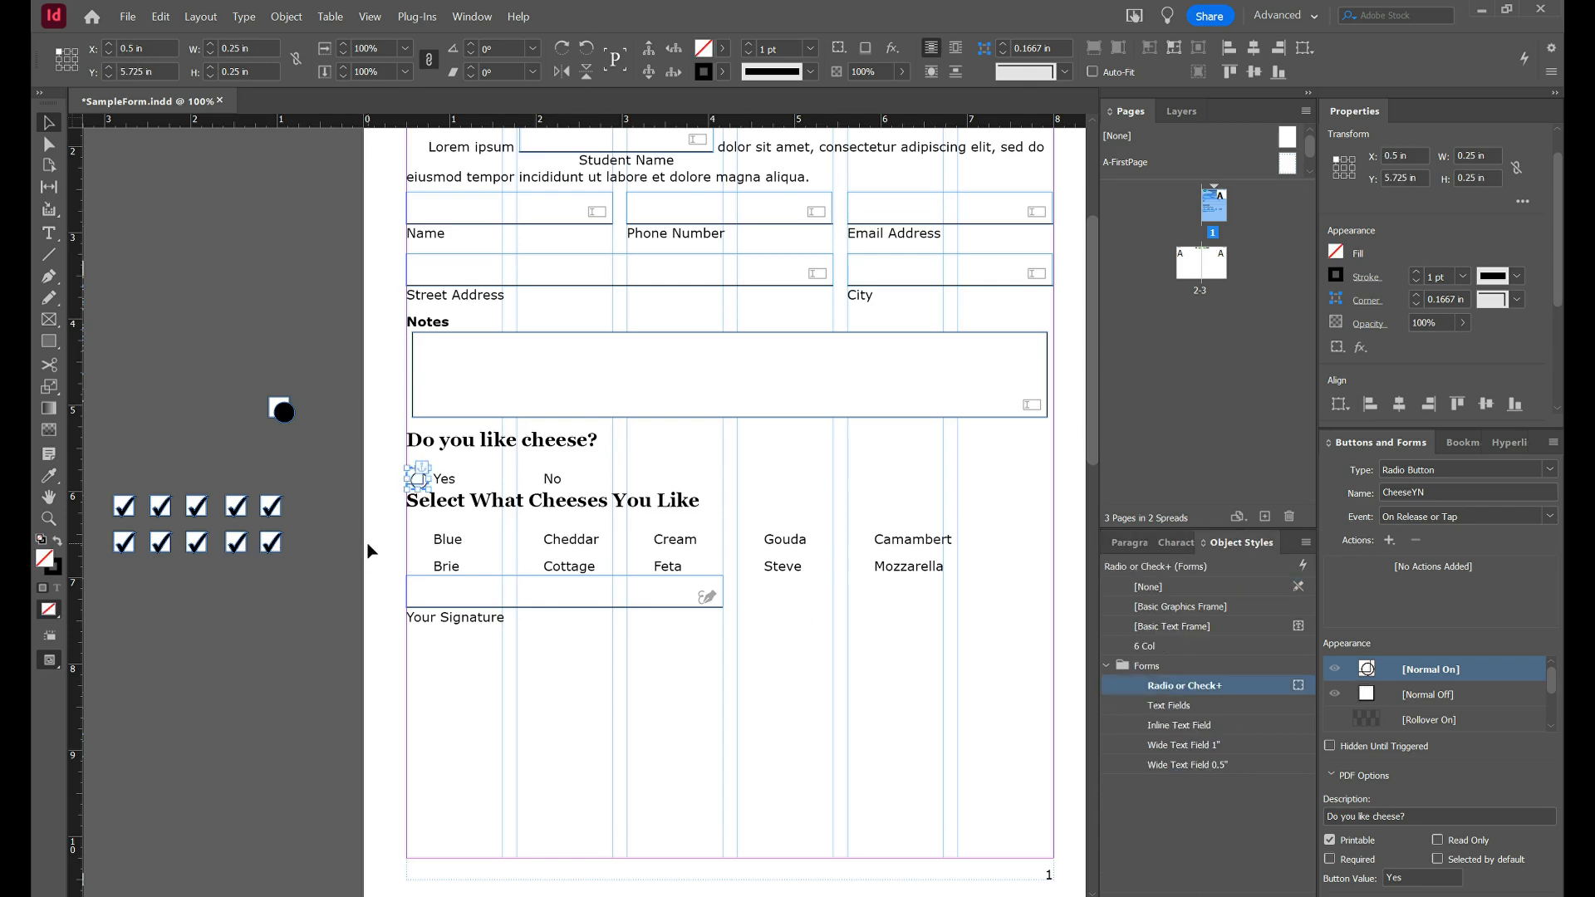
click(281, 411)
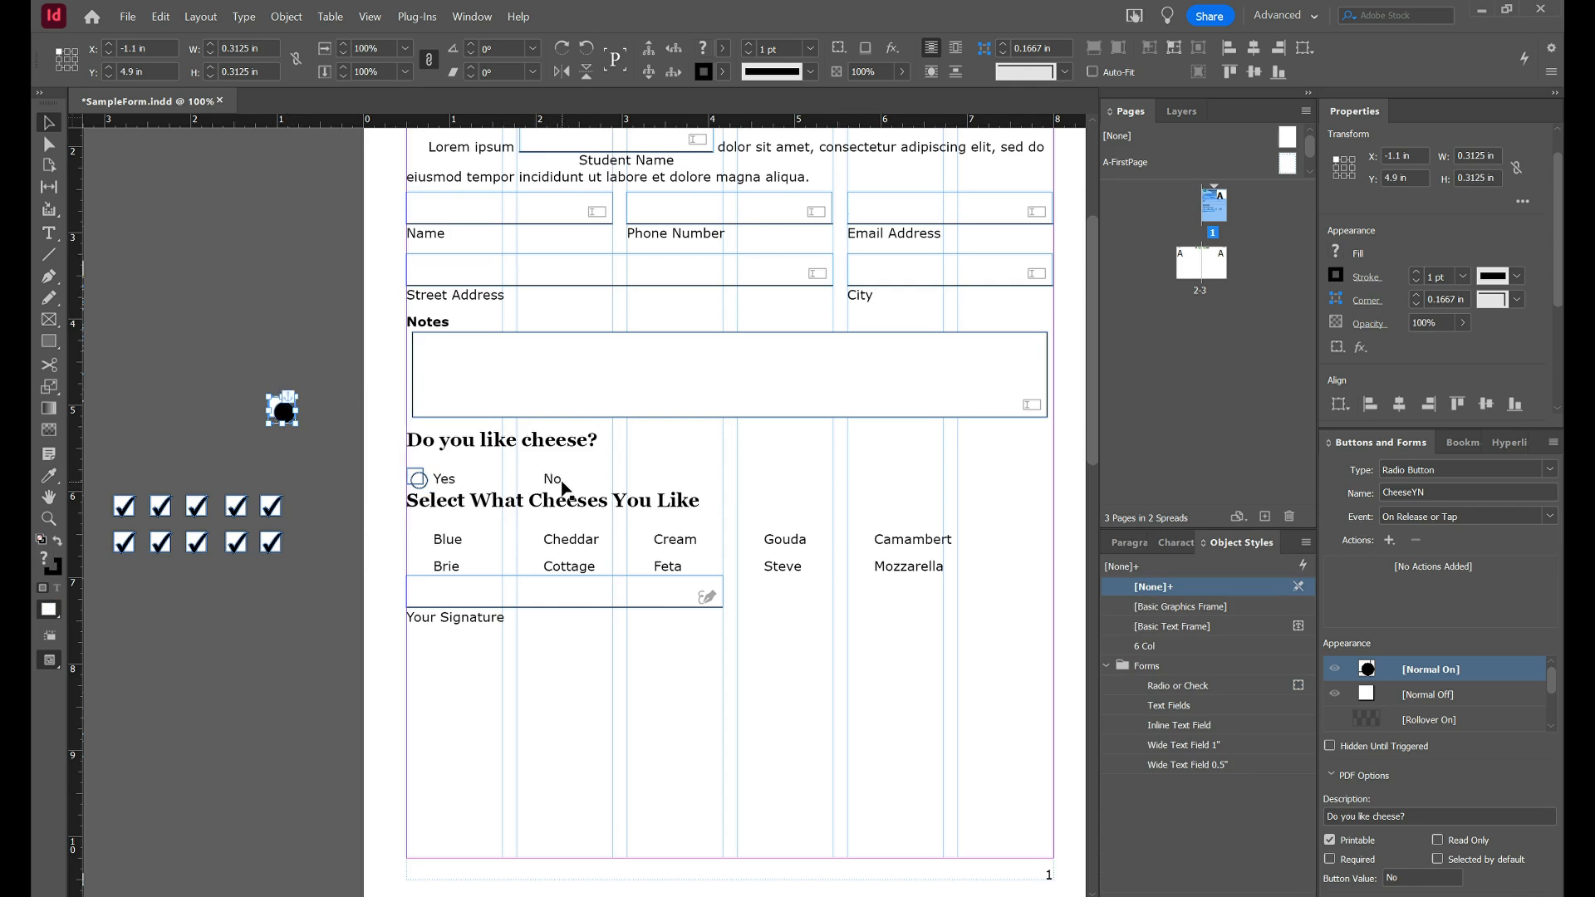
click(1209, 686)
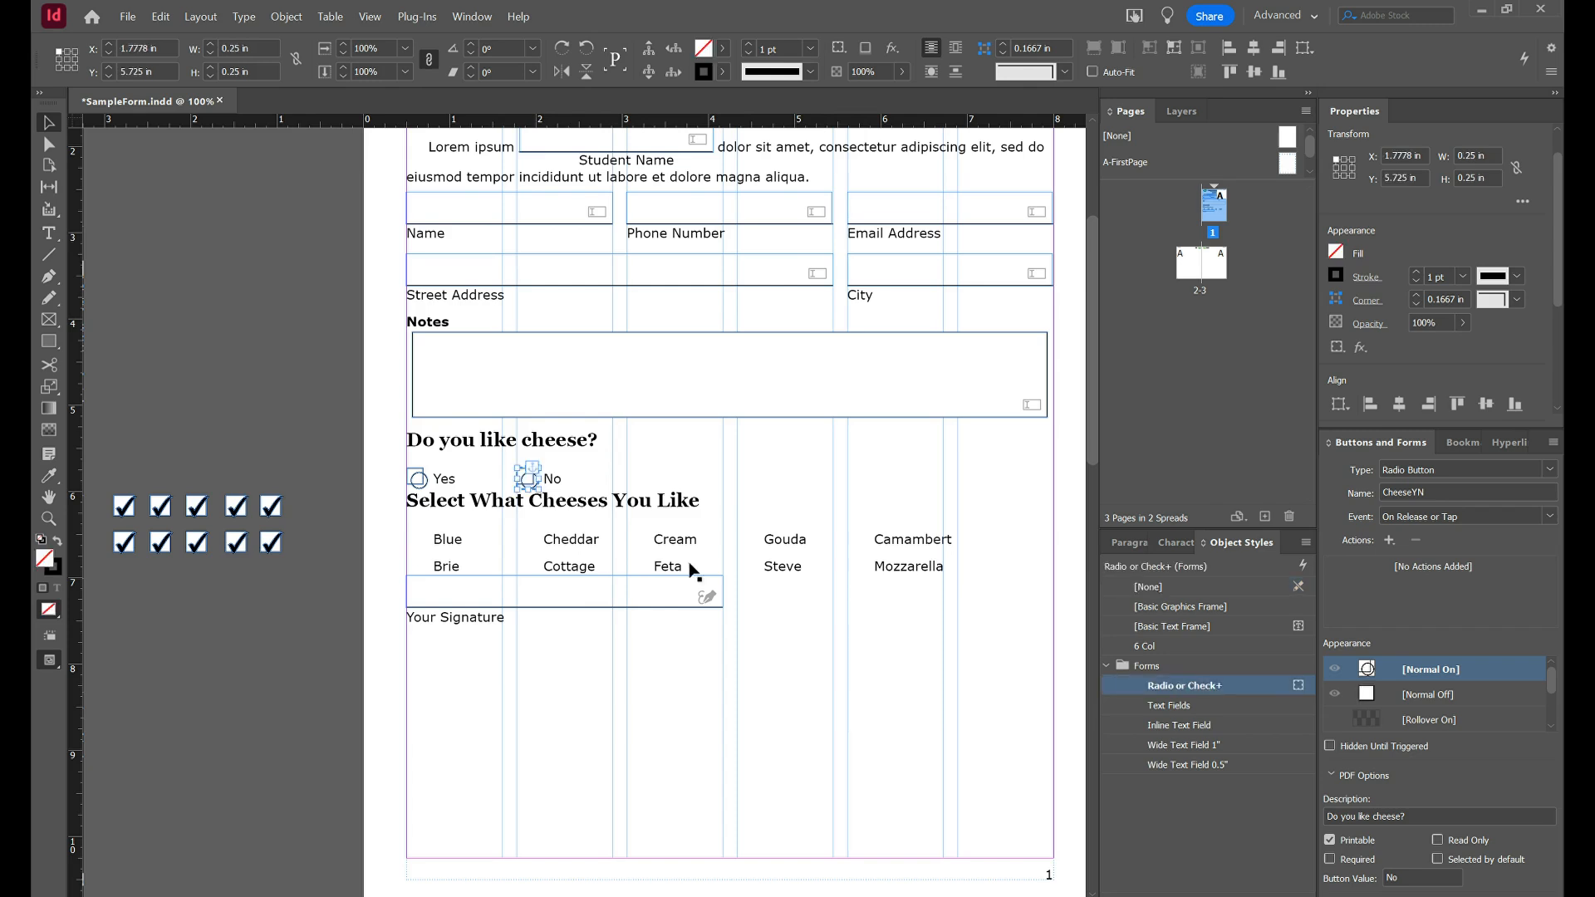
click(277, 504)
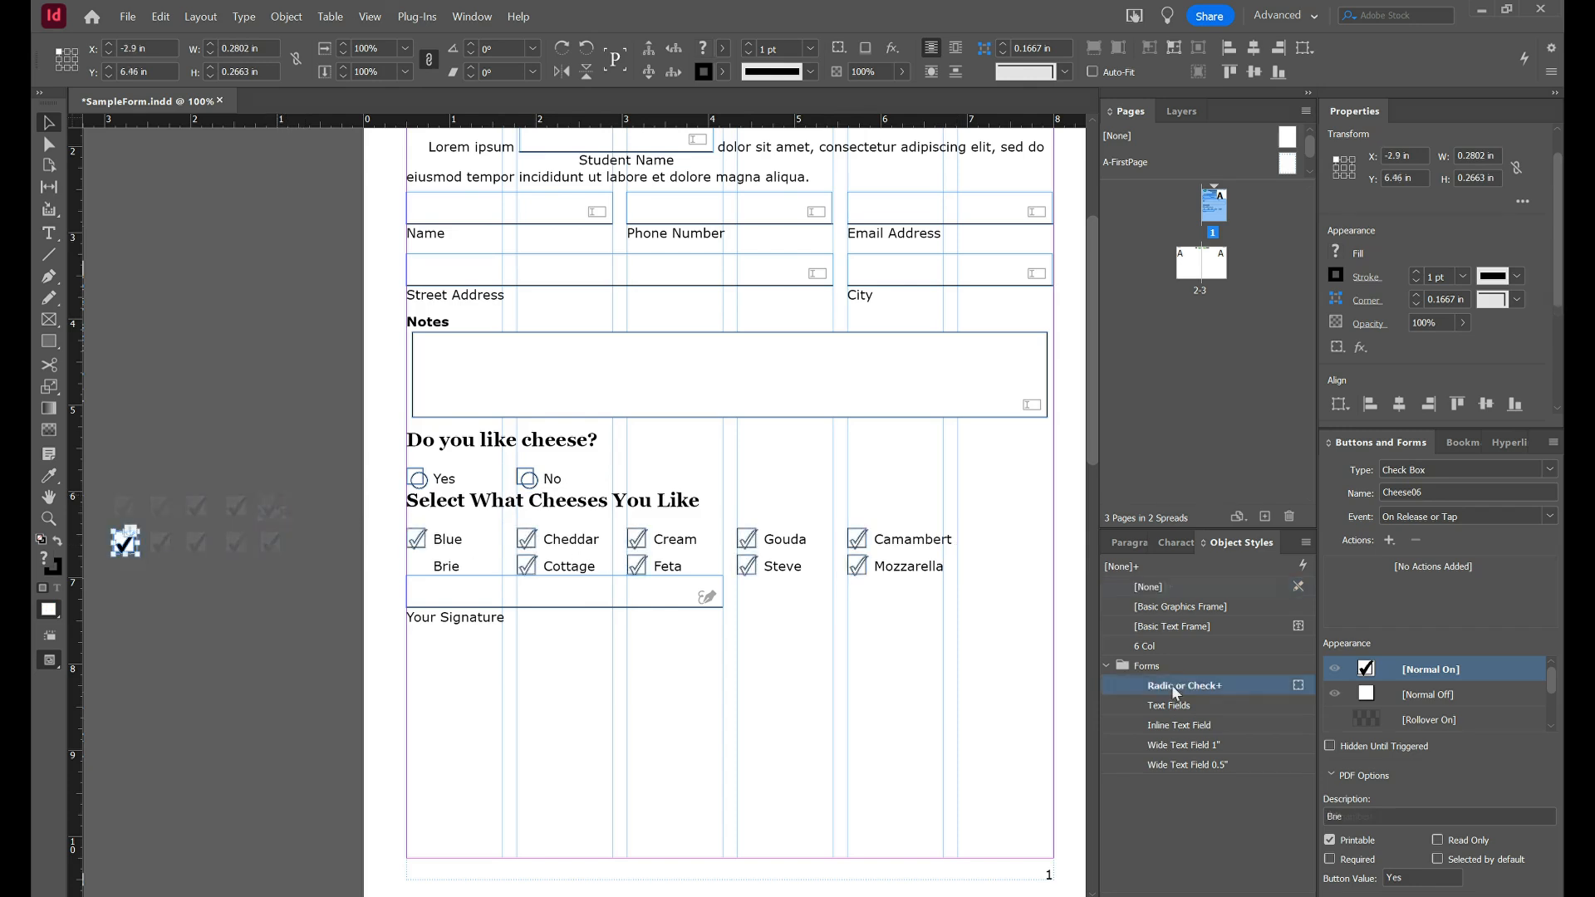
click(1175, 687)
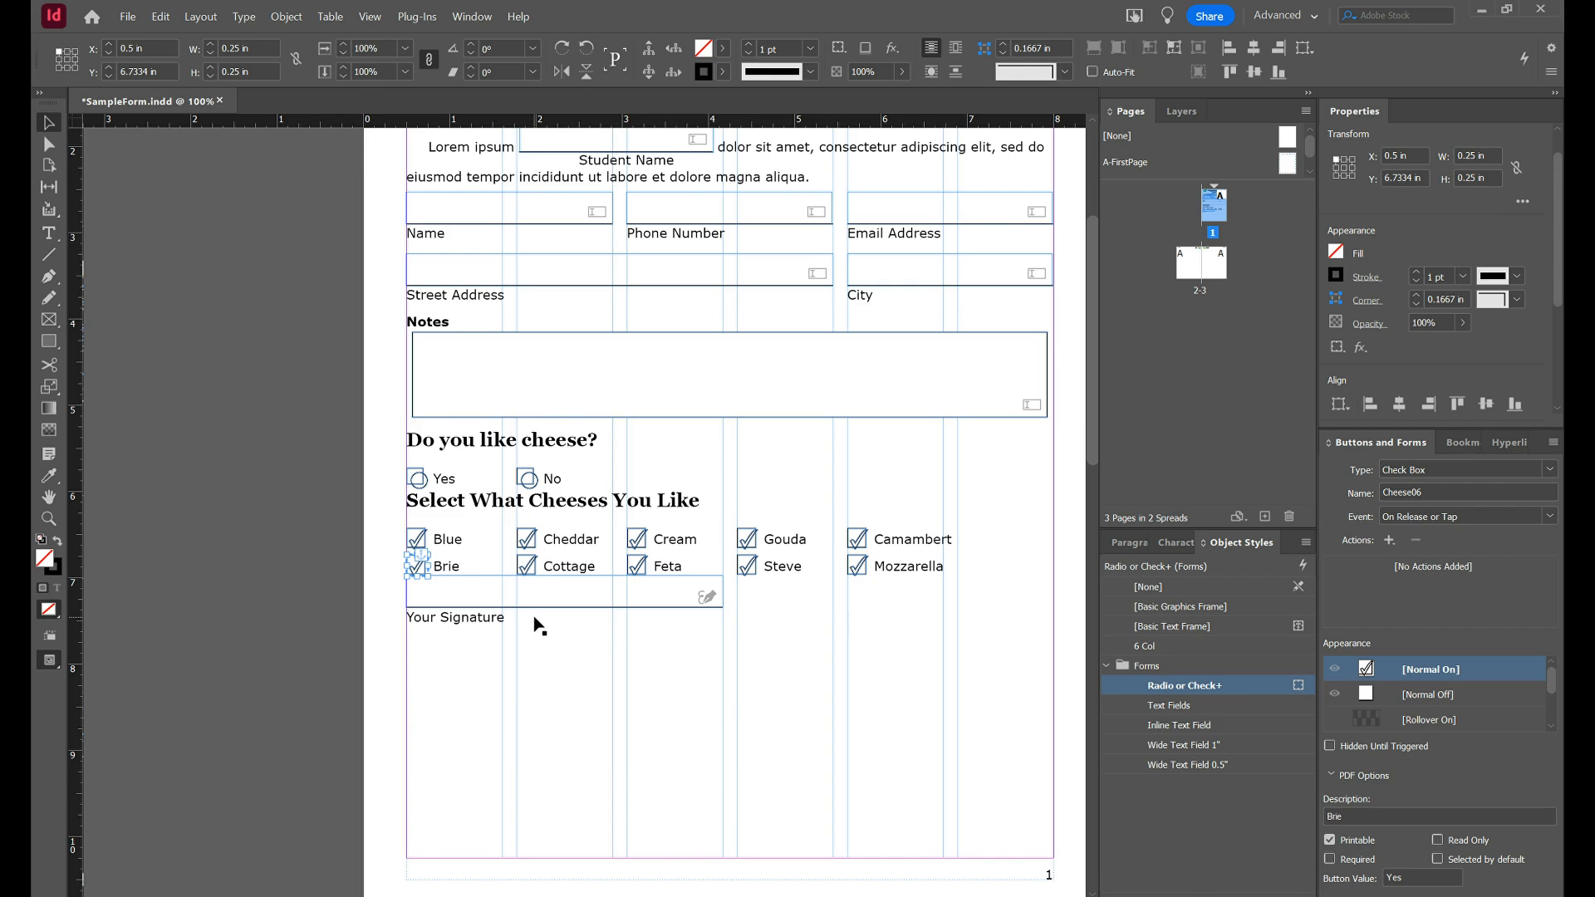
Increase the signature paragraph's Space Before in the Control panel, then deselect everything.
key(t)
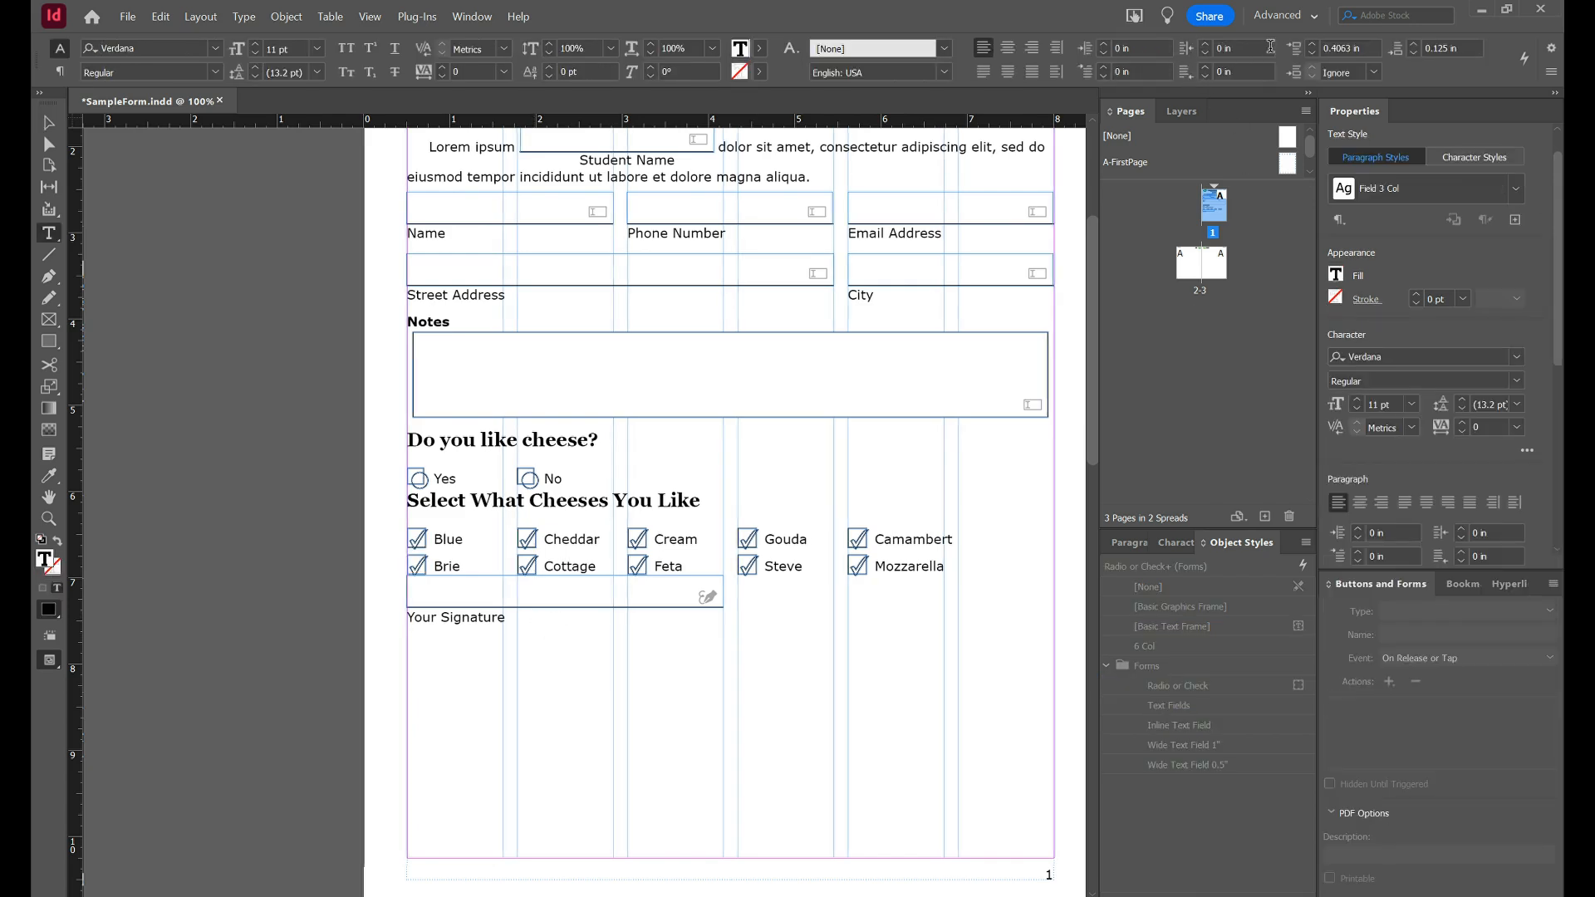
click(1355, 48)
key(Up)
key(Up)
key(Up)
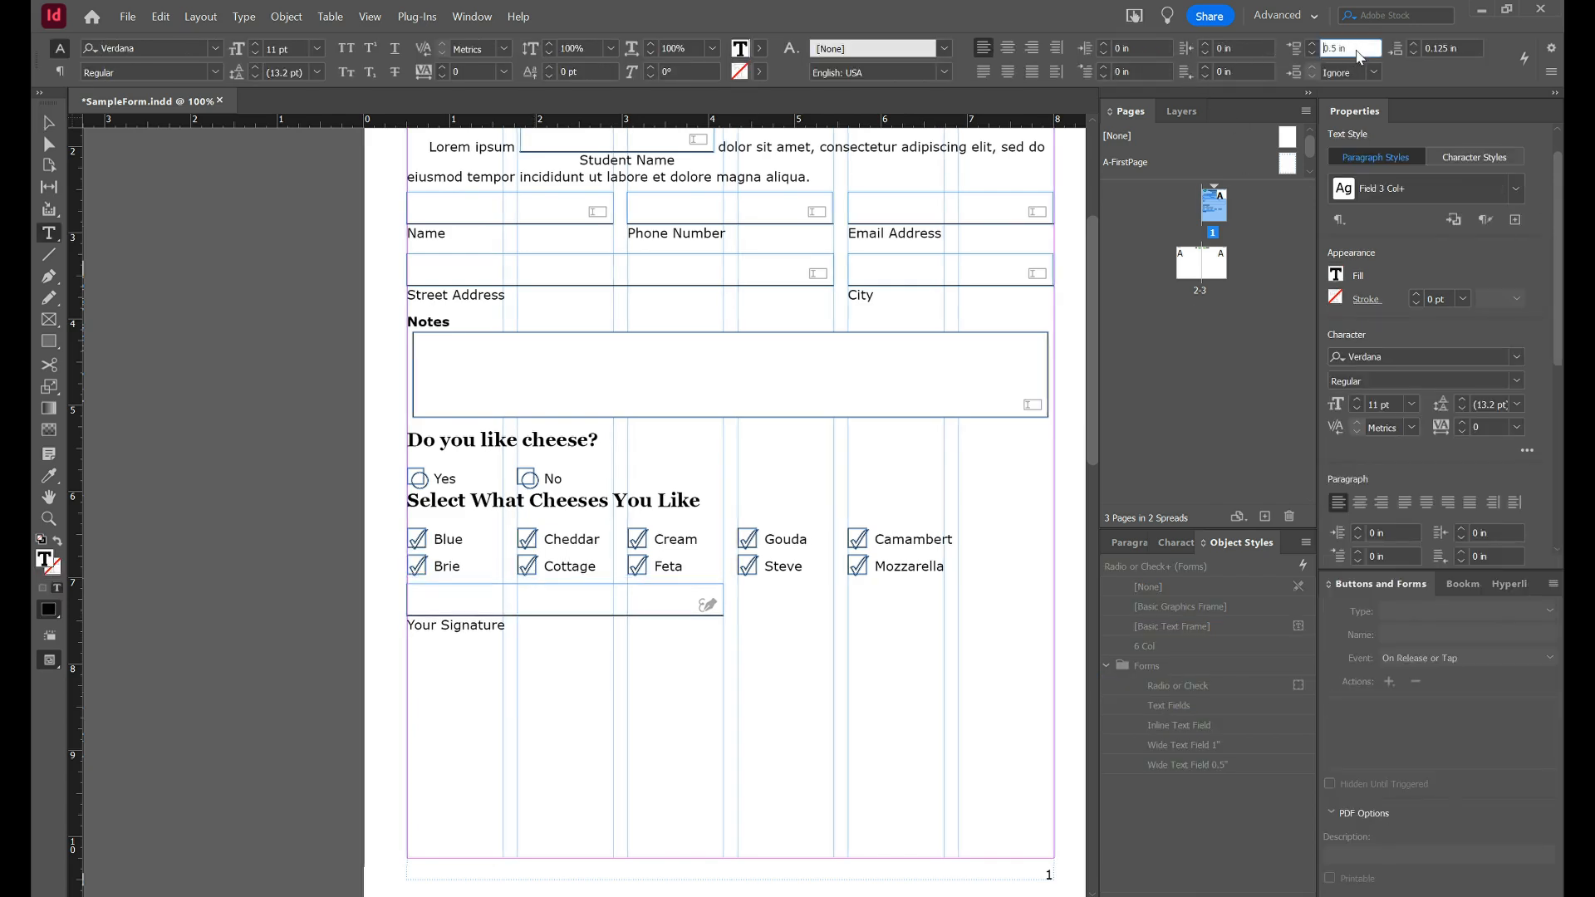
click(258, 610)
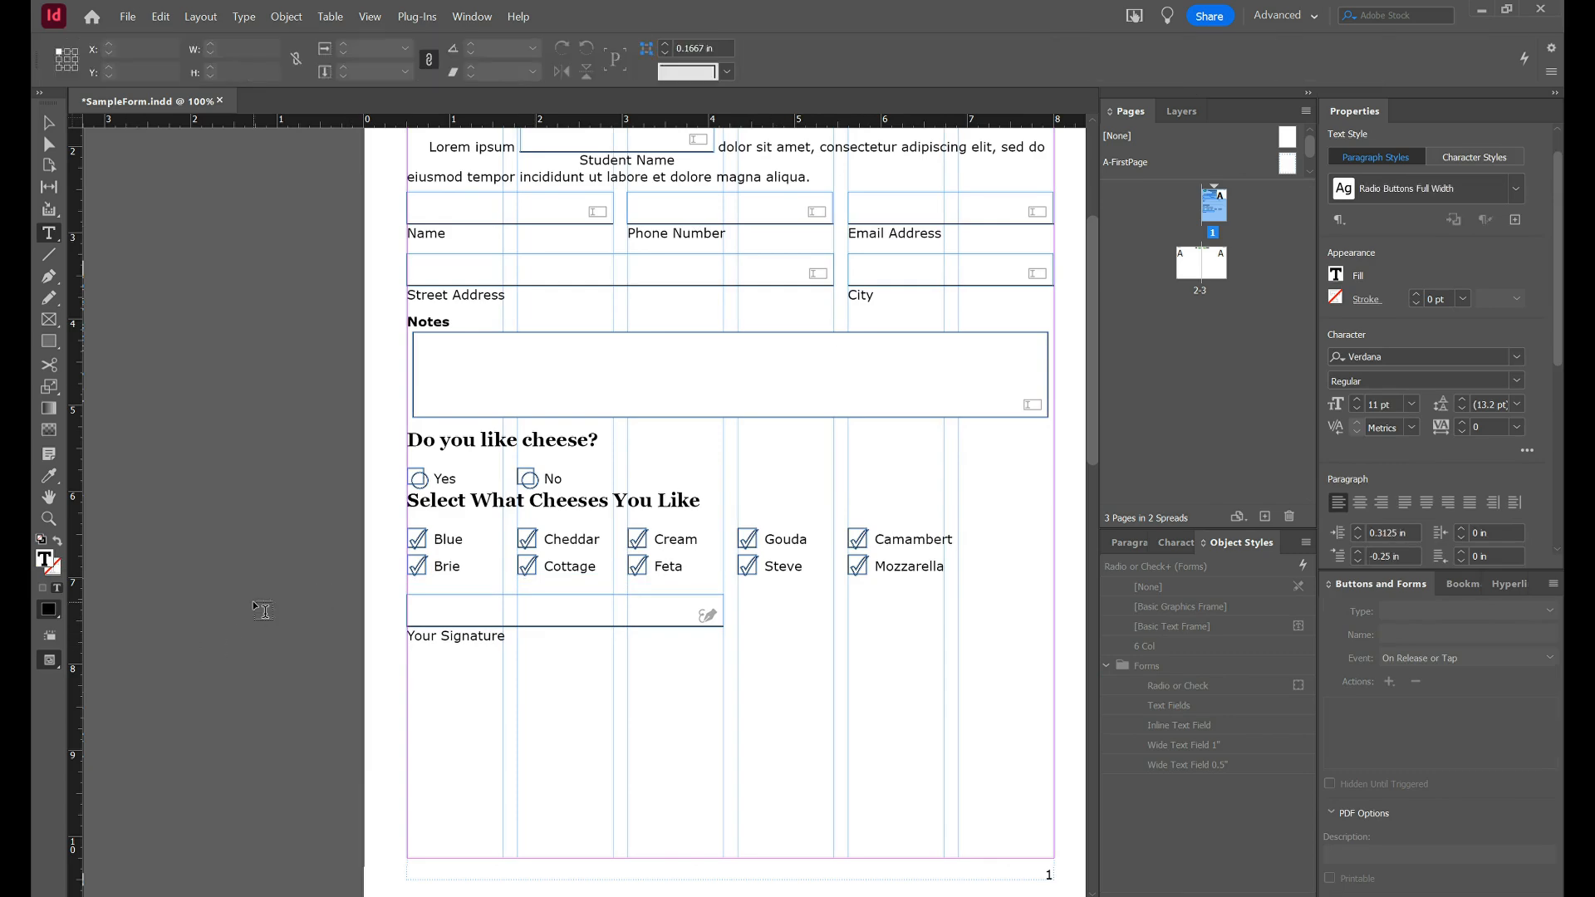